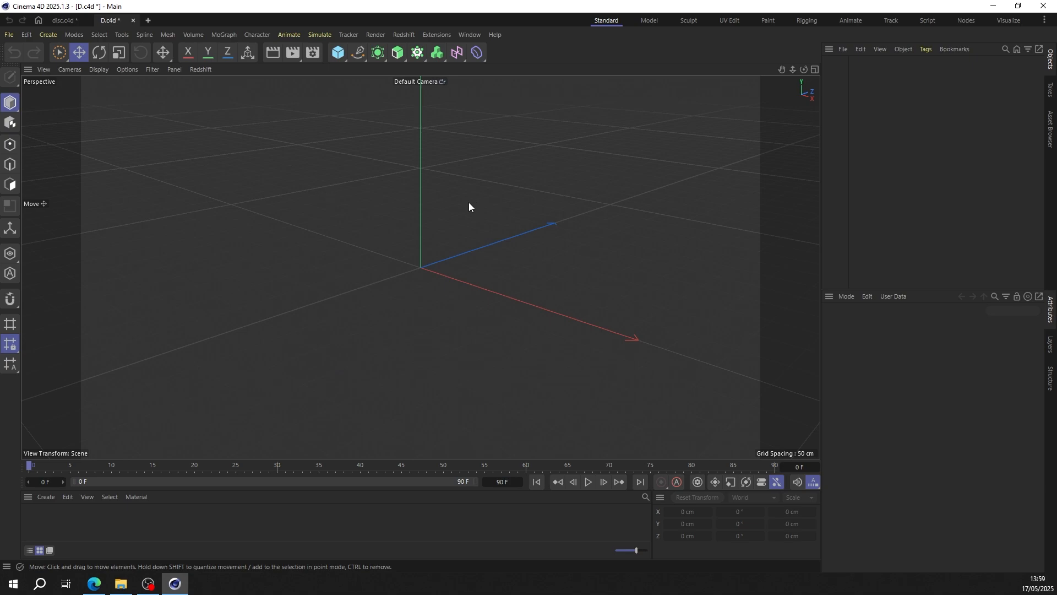
# Step: Load the brake disc reference image from File Explorer as the background of the Top view
pyautogui.middleClick(473, 199)
pyautogui.middleClick(481, 194)
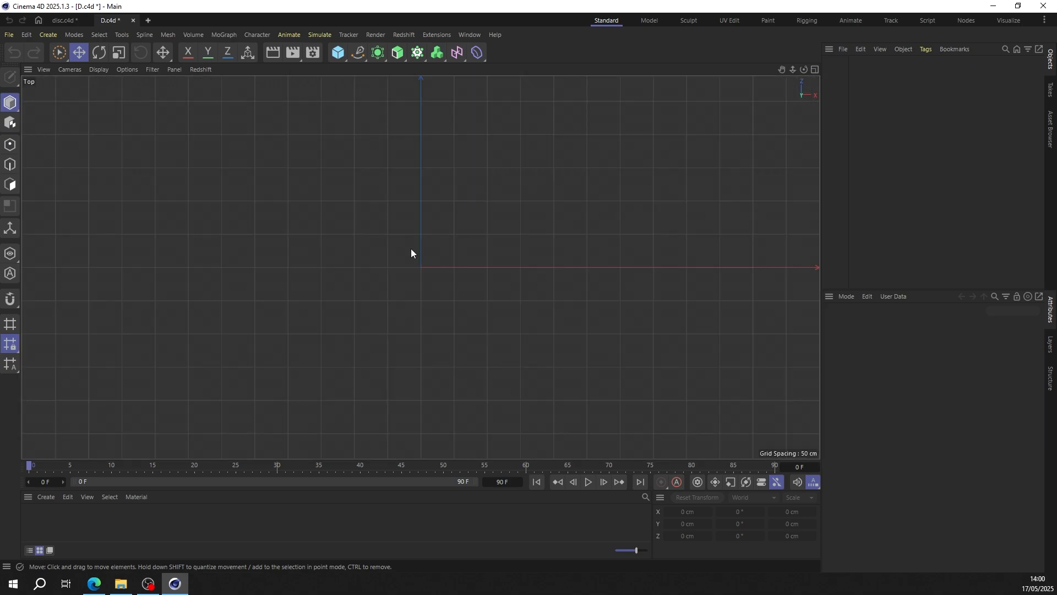
pyautogui.click(121, 585)
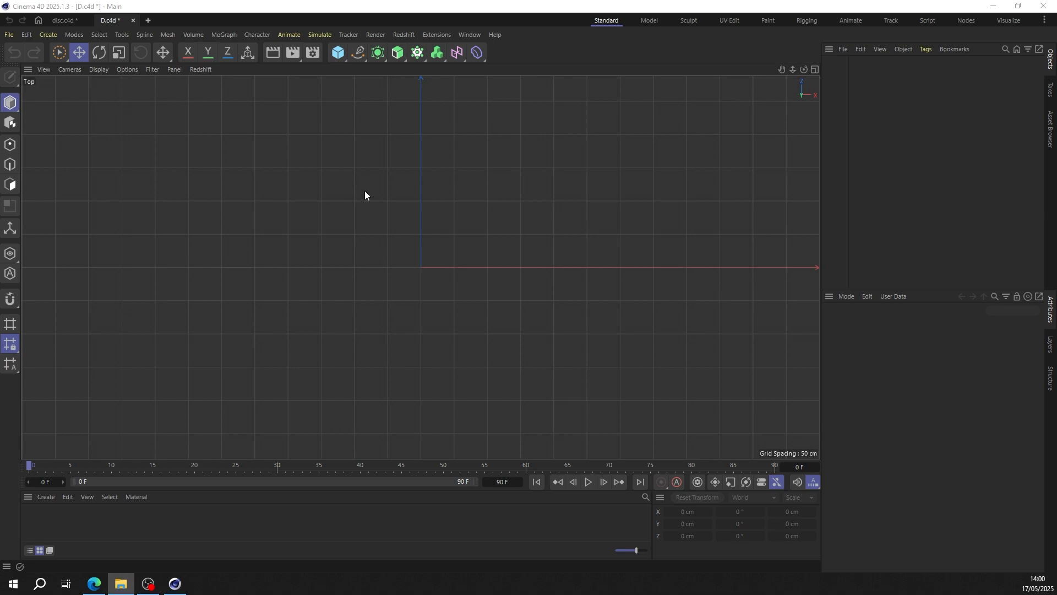
pyautogui.moveTo(365, 195); pyautogui.dragTo(352, 219)
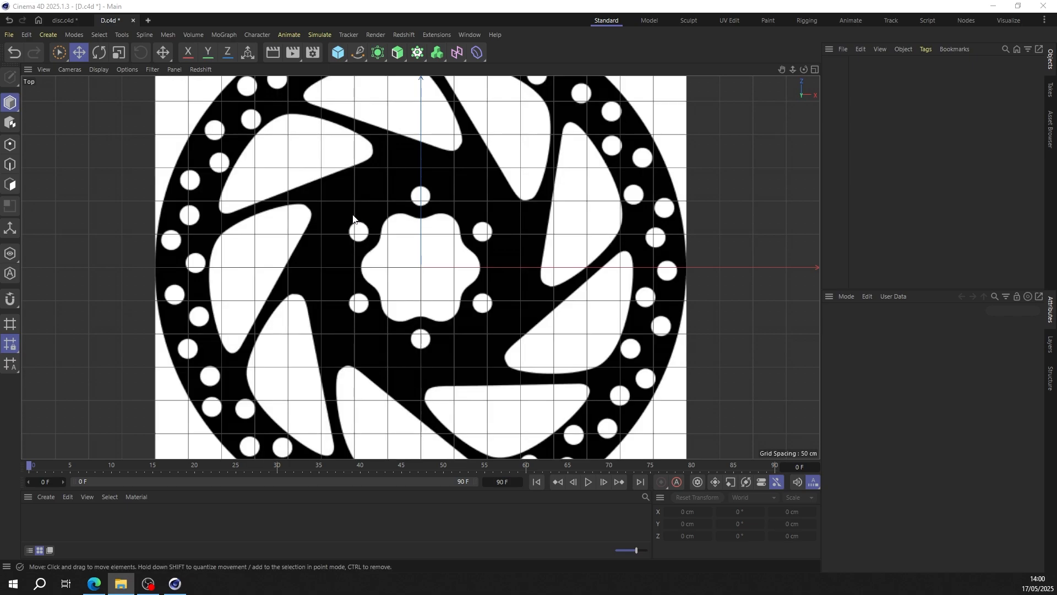
# Step: Hide the workplane grid and set the Top view background image's transparency to 92%
pyautogui.scroll(-5, 352, 219)
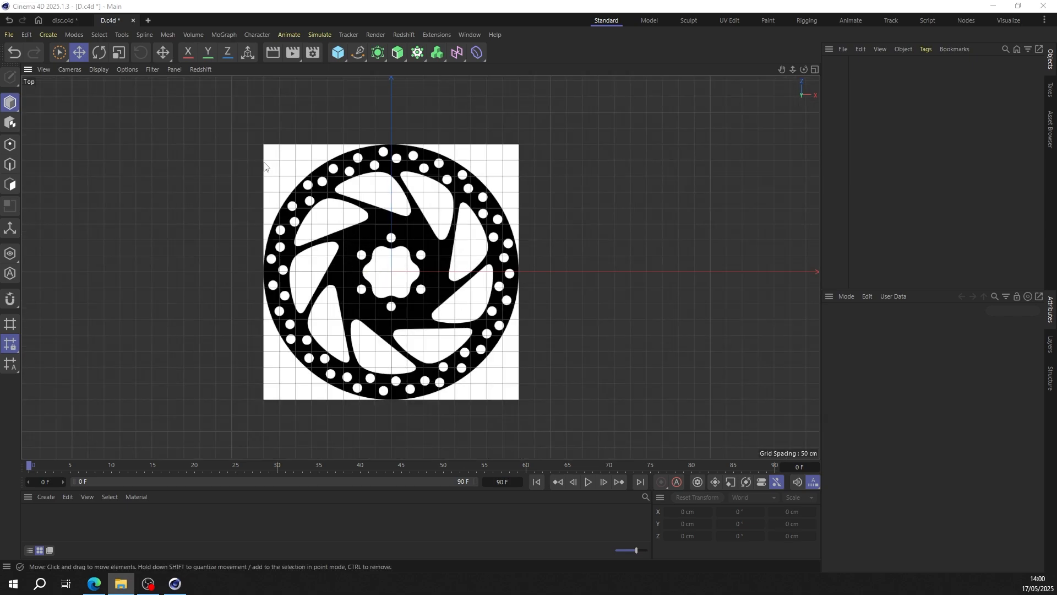
pyautogui.click(153, 70)
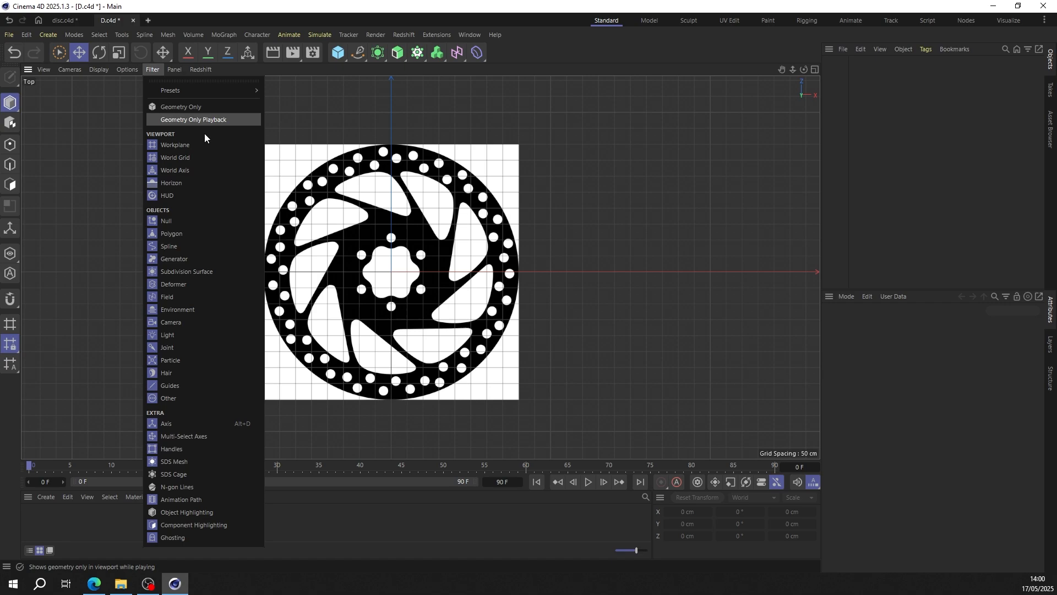
pyautogui.click(174, 144)
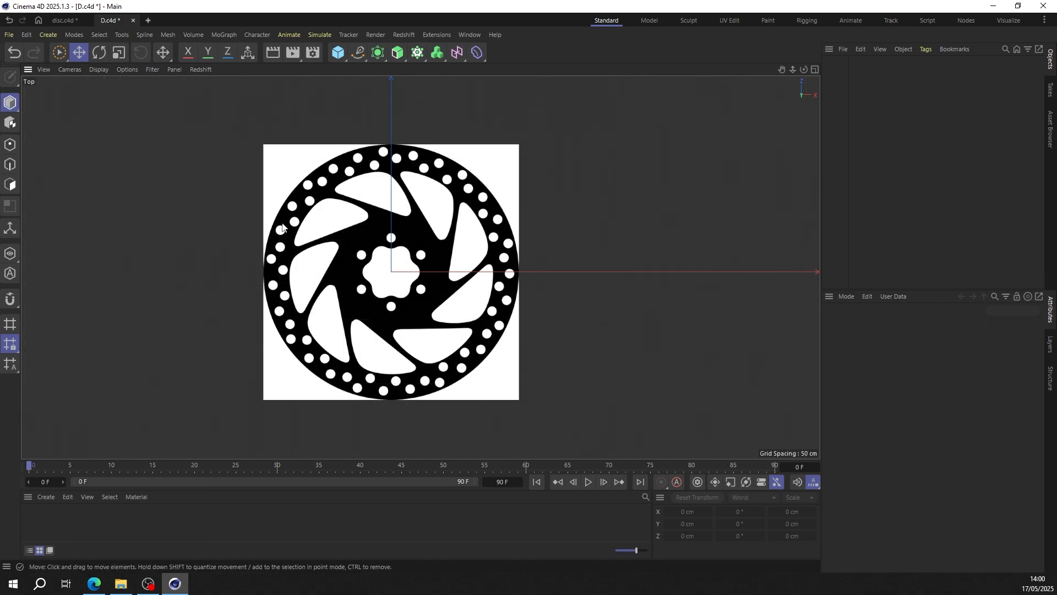
pyautogui.scroll(1, 281, 227)
pyautogui.click(842, 300)
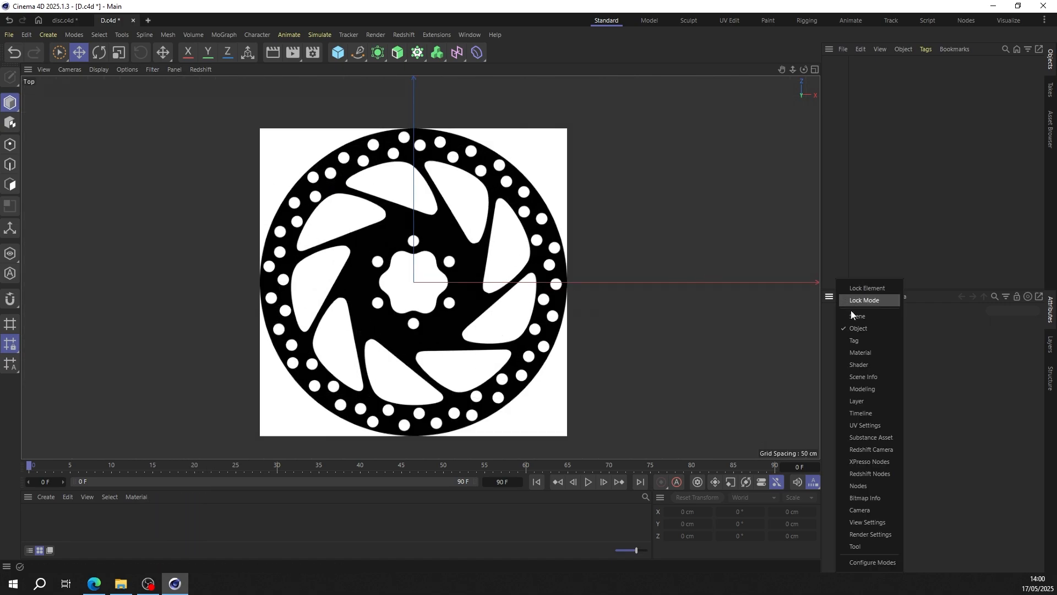
pyautogui.click(874, 523)
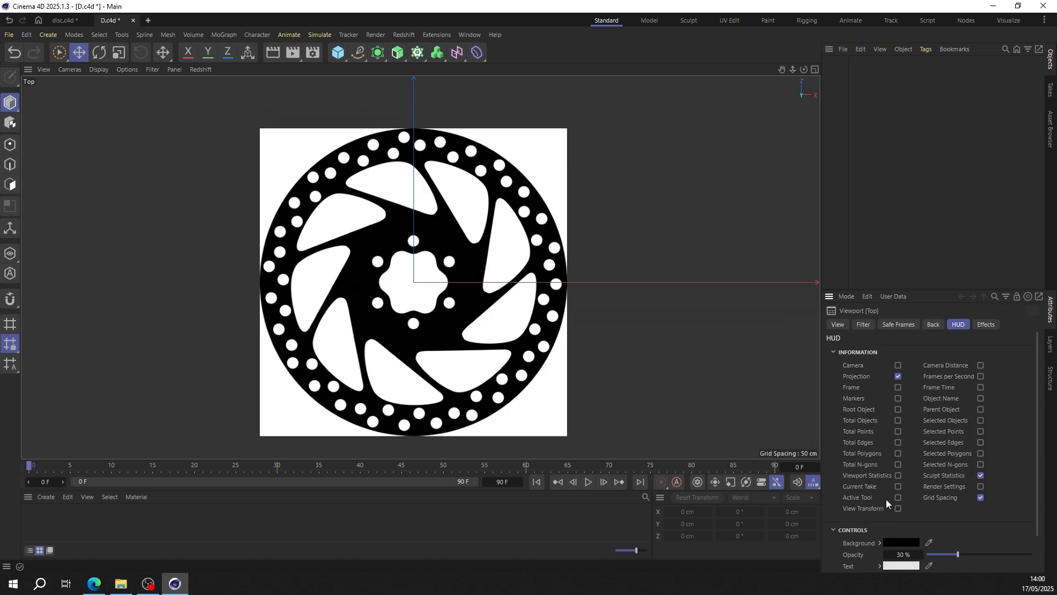
pyautogui.click(933, 324)
pyautogui.moveTo(934, 471); pyautogui.dragTo(1033, 477)
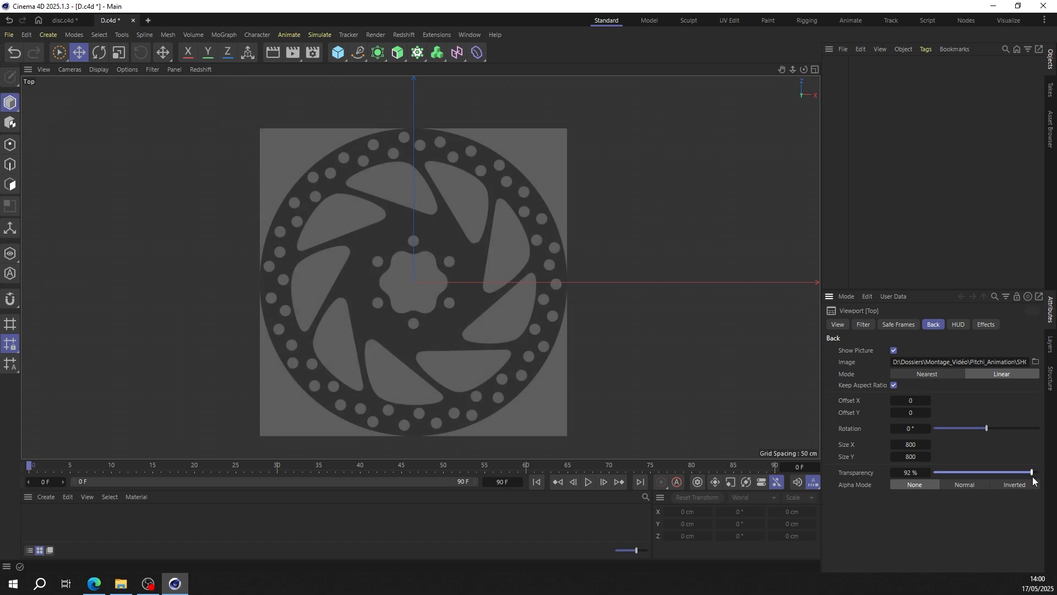
# Step: Add a Disc primitive and move it over the upper cutout of the reference, at about X -36 cm, Z 221 cm
pyautogui.keyDown('alt'); pyautogui.moveTo(392, 255); pyautogui.dragTo(389, 249, button='middle'); pyautogui.keyUp('alt')
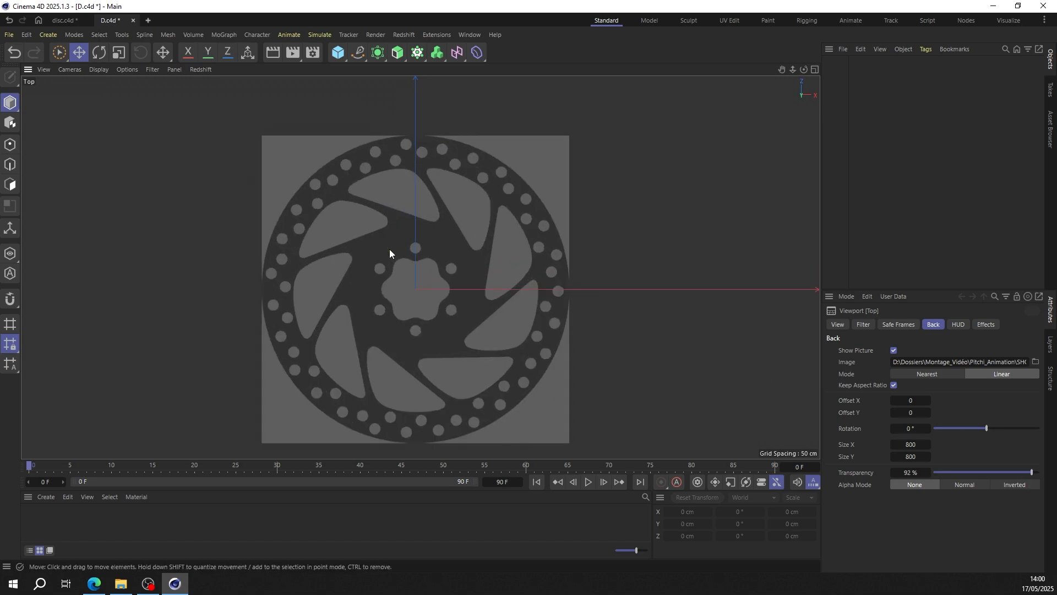
pyautogui.scroll(3, 388, 208)
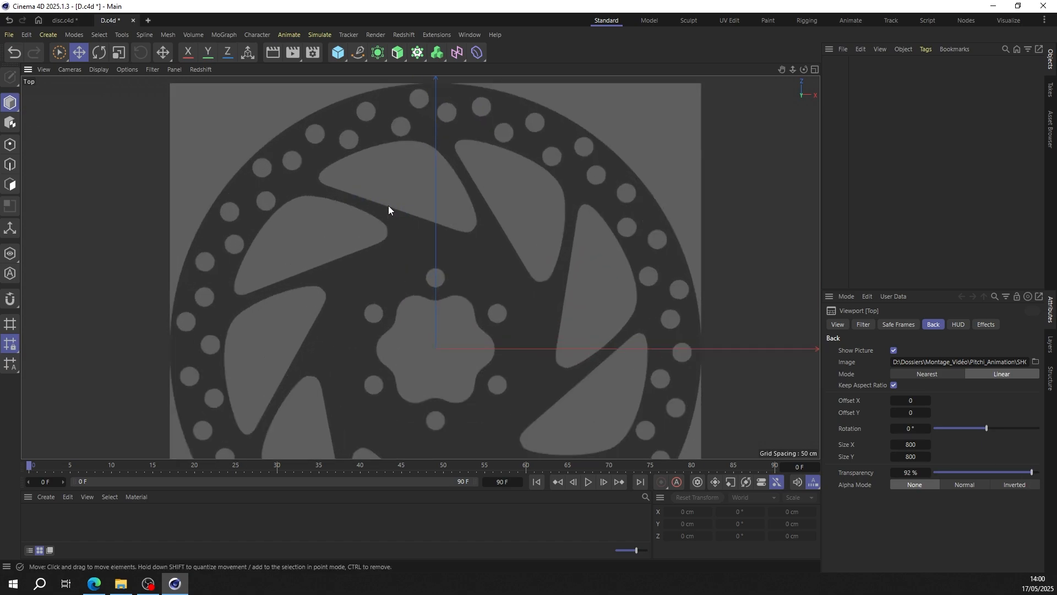
pyautogui.scroll(-2, 388, 206)
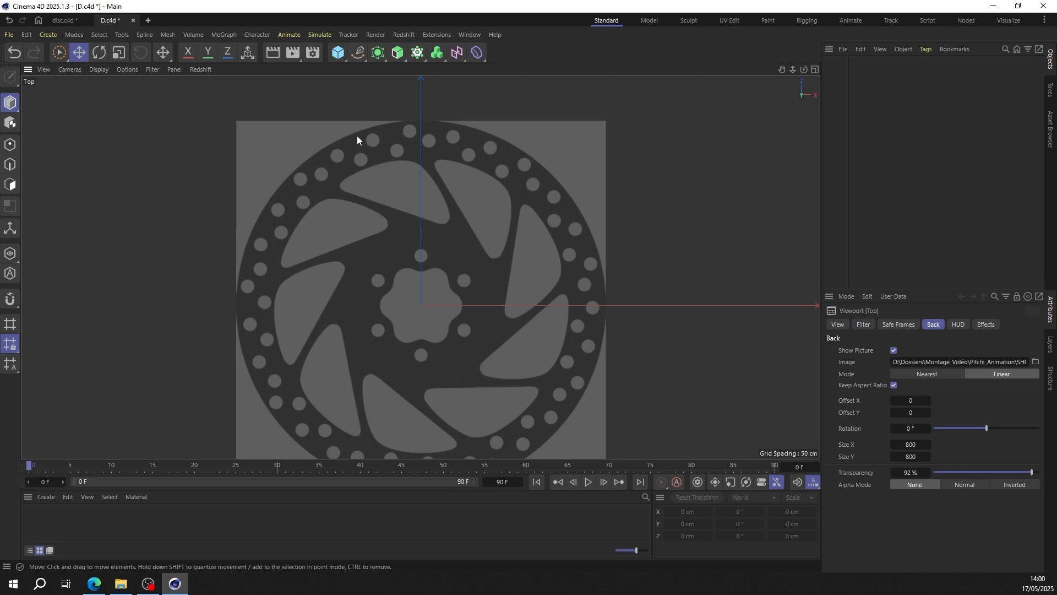
pyautogui.scroll(2, 385, 154)
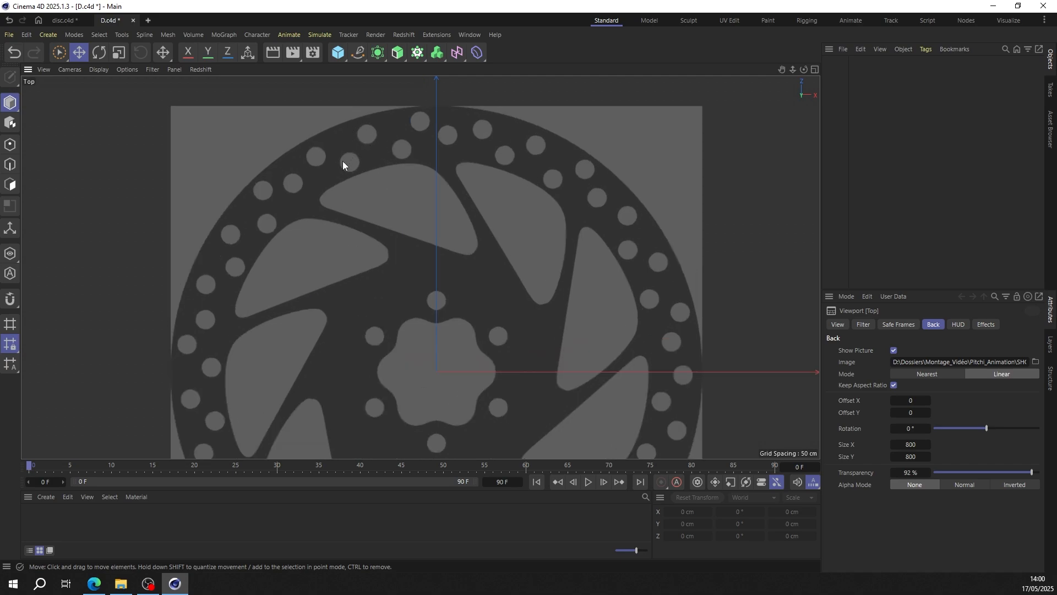
pyautogui.click(338, 53)
pyautogui.click(394, 98)
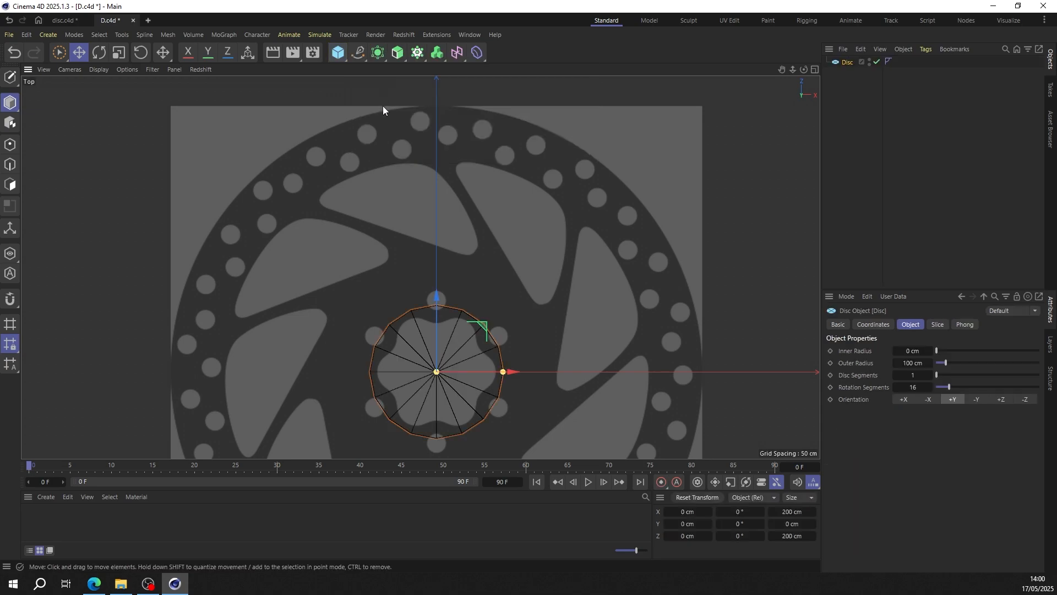
pyautogui.moveTo(482, 326); pyautogui.dragTo(455, 177)
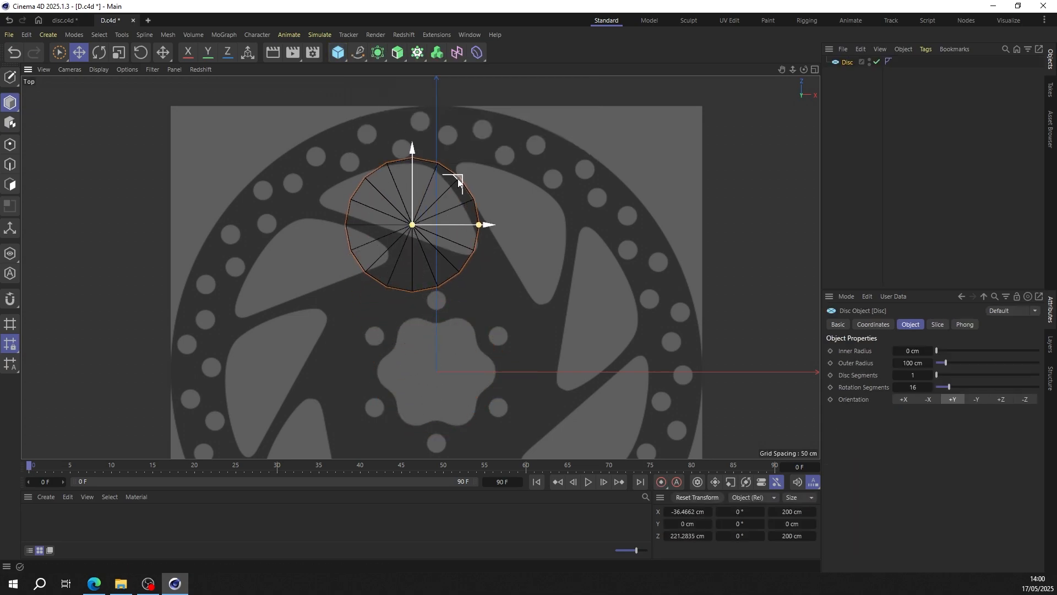
# Step: Give the disc 6 rotation segments and an inner radius of 87 cm to form a hexagonal ring
pyautogui.scroll(2, 425, 183)
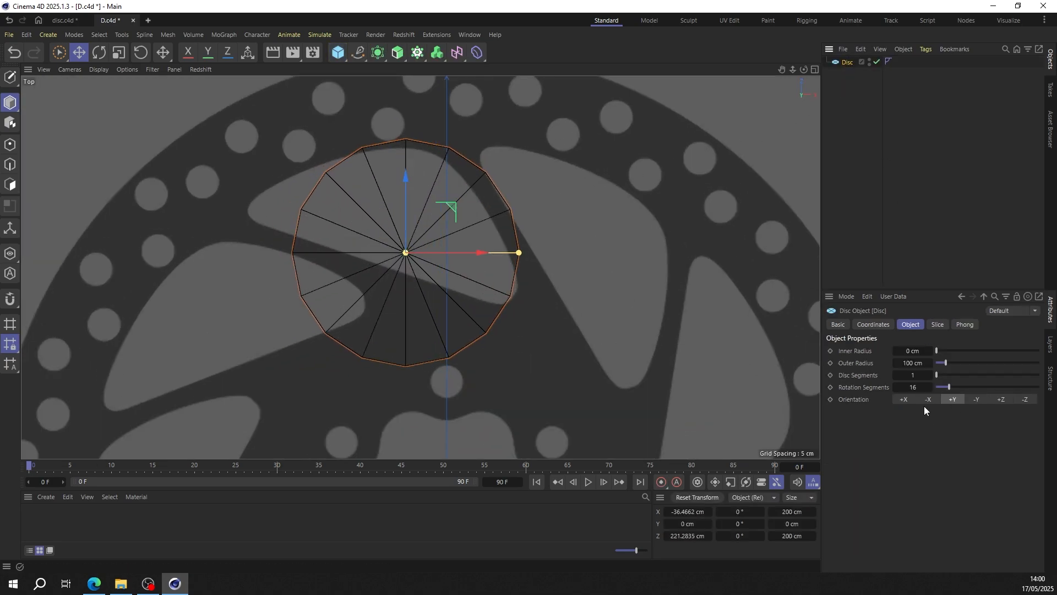
pyautogui.click(918, 388)
pyautogui.write('6')
pyautogui.press('Return')
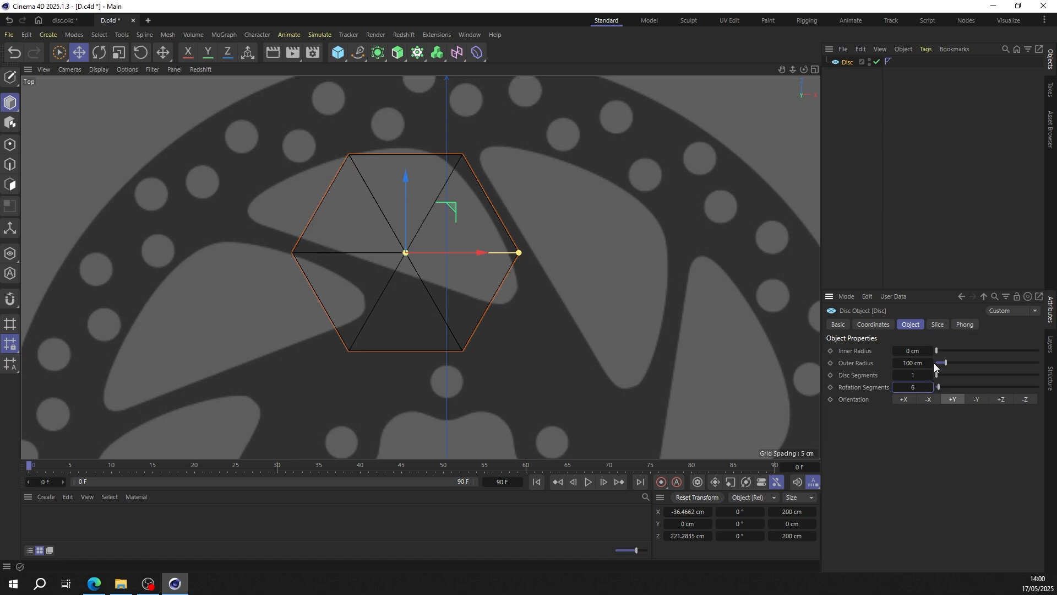
pyautogui.moveTo(937, 351); pyautogui.dragTo(946, 355)
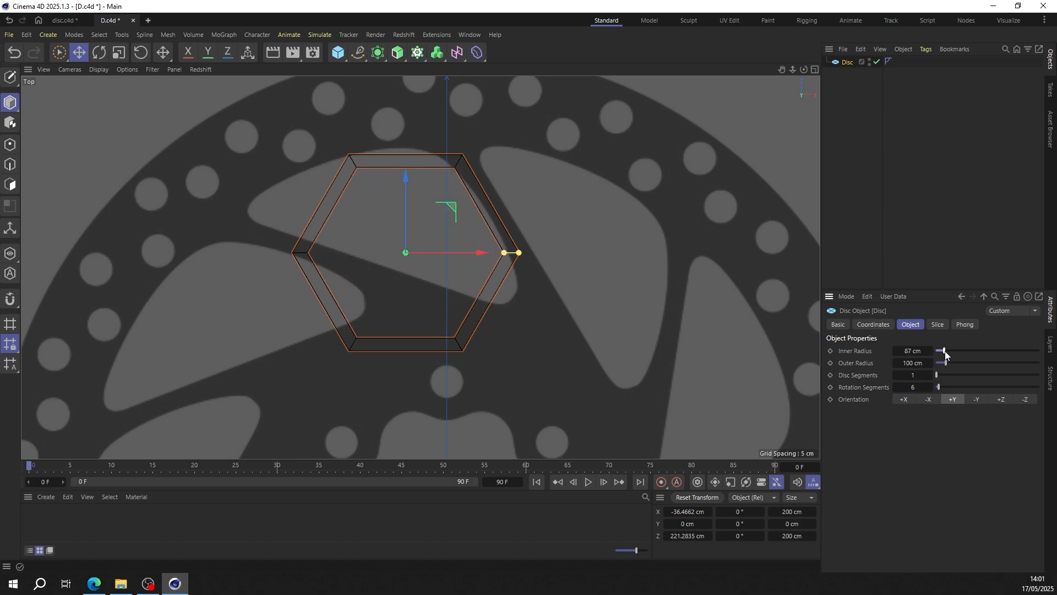
# Step: Make the hexagonal ring editable and shrink it to about 94 cm wide near the reference's upper rim holes
pyautogui.scroll(-3, 319, 279)
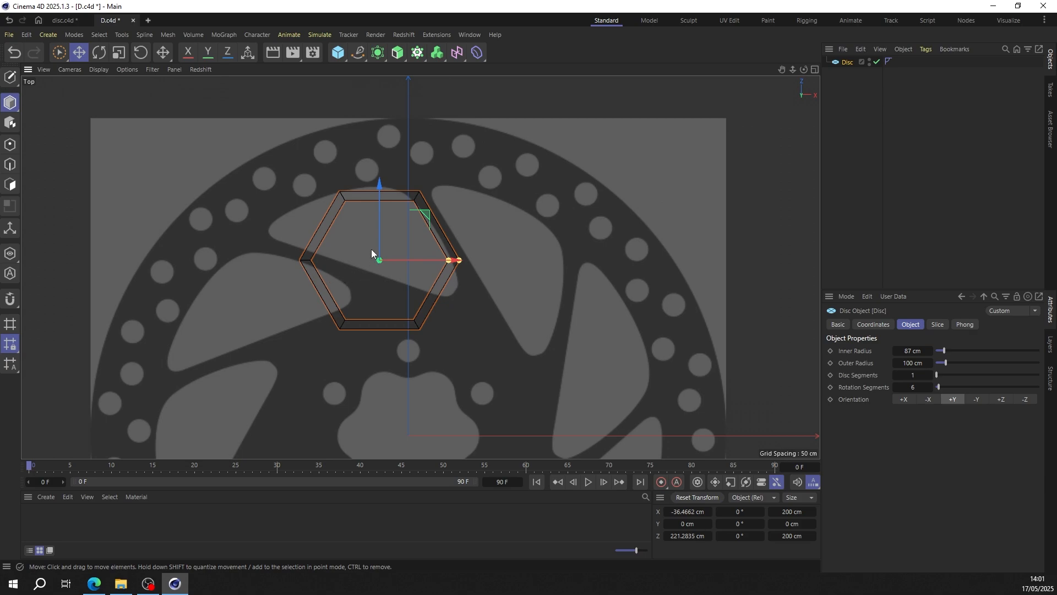
pyautogui.click(9, 77)
pyautogui.scroll(3, 364, 202)
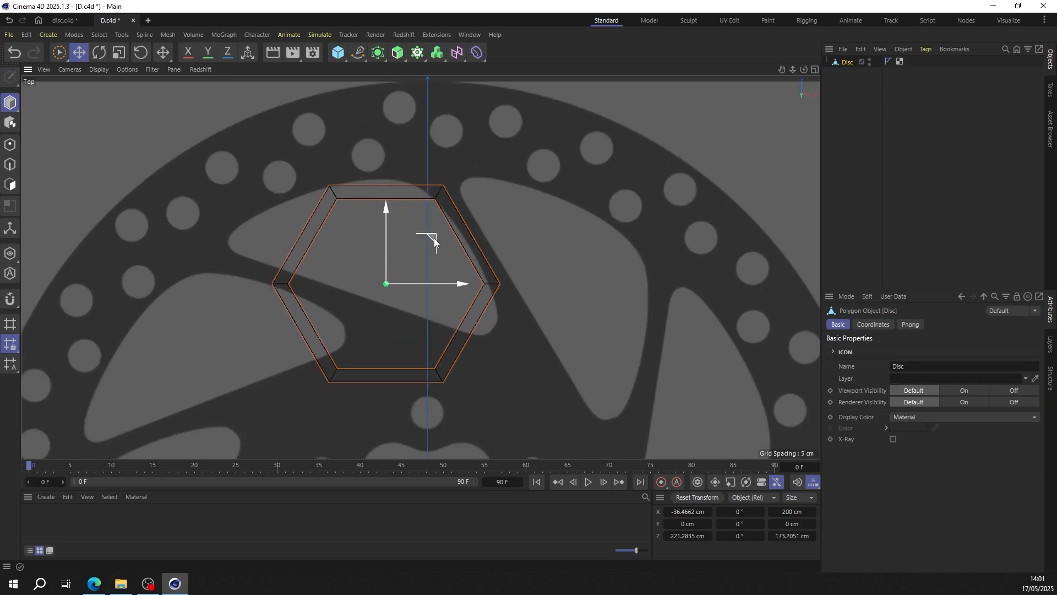
pyautogui.moveTo(433, 238); pyautogui.dragTo(409, 145)
pyautogui.press('t')
pyautogui.scroll(-5, 340, 220)
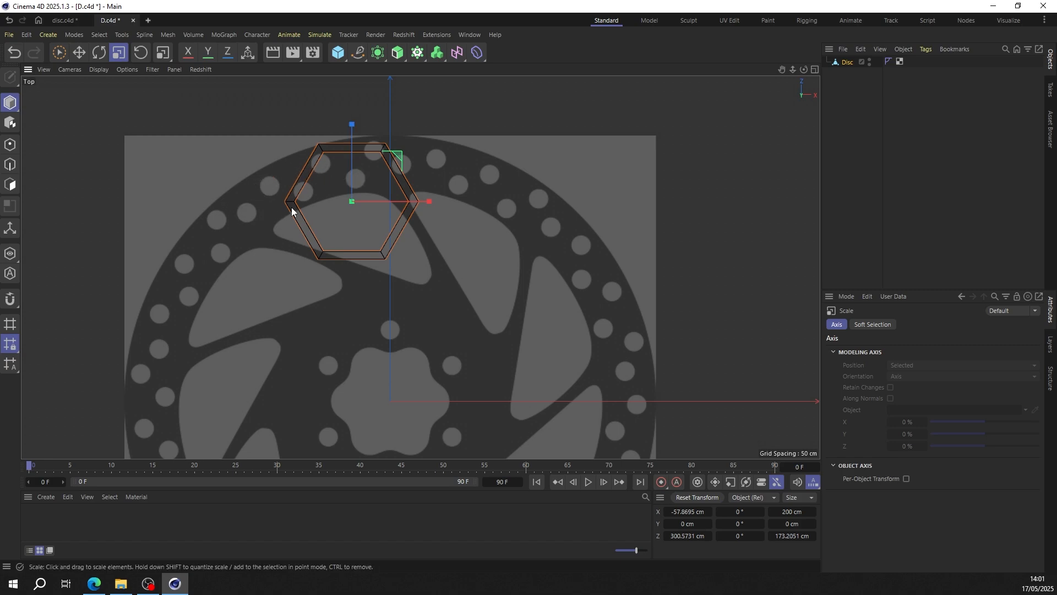
pyautogui.scroll(3, 317, 154)
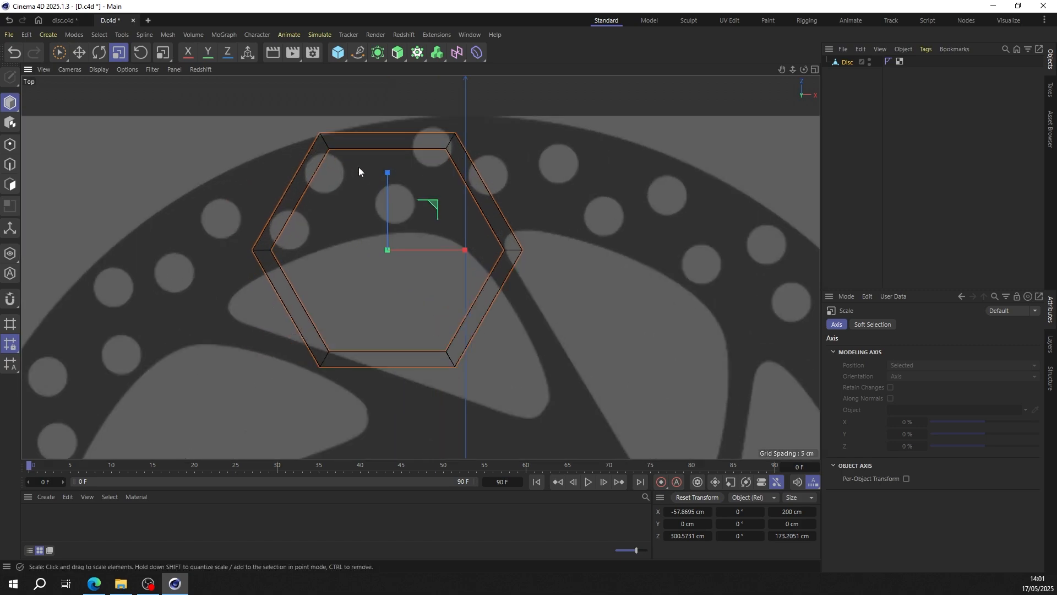
pyautogui.moveTo(468, 178); pyautogui.dragTo(259, 257)
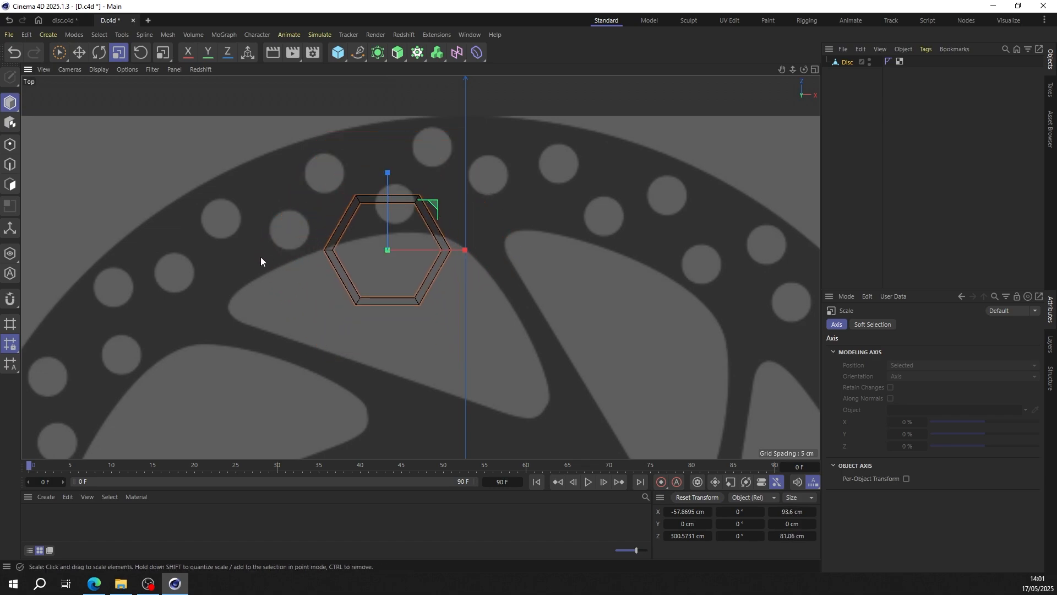
# Step: Centre the ring on the inner-row rim hole just above the upper cutout and scale it to about 40 cm wide
pyautogui.press('e')
pyautogui.moveTo(411, 227); pyautogui.dragTo(262, 255)
pyautogui.press('t')
pyautogui.scroll(3, 402, 187)
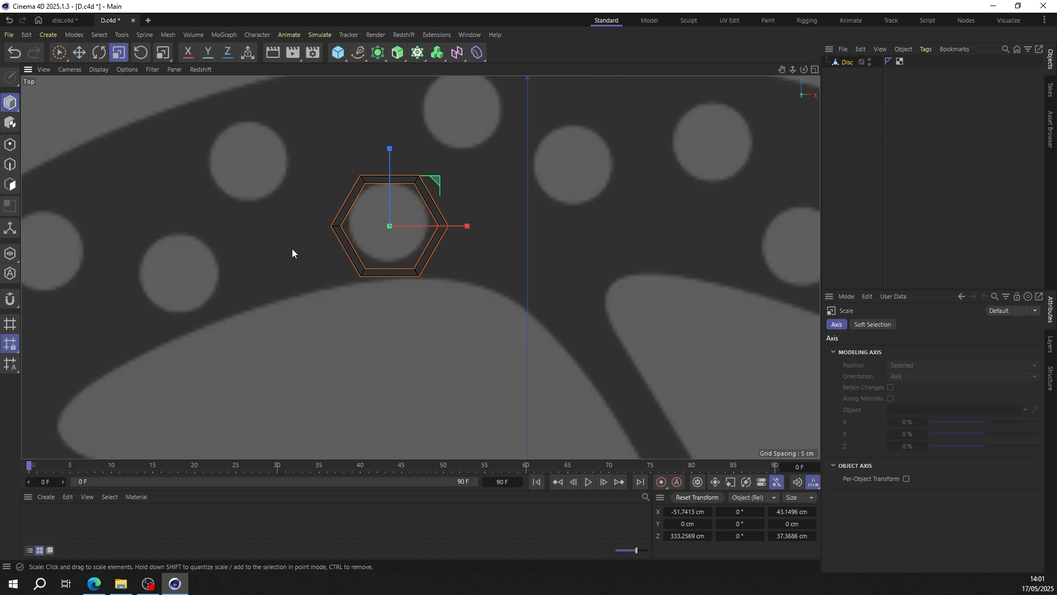
pyautogui.press('e')
pyautogui.moveTo(428, 196)
pyautogui.mouseDown()
pyautogui.moveTo(436, 175)
pyautogui.moveTo(432, 190)
pyautogui.moveTo(444, 193)
pyautogui.mouseUp()
pyautogui.press('t')
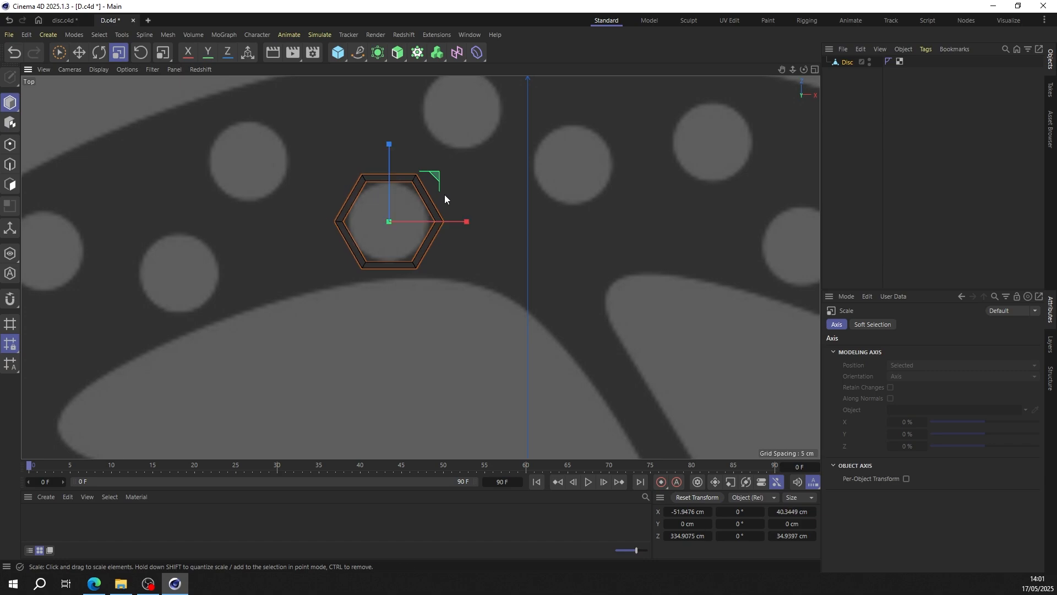
# Step: Duplicate the hexagonal ring onto the next five rim holes counter-clockwise, centring each copy on its hole
pyautogui.press('e')
pyautogui.scroll(-3, 441, 202)
pyautogui.keyDown('ctrl'); pyautogui.moveTo(455, 170); pyautogui.dragTo(237, 246); pyautogui.keyUp('ctrl')
pyautogui.scroll(3, 293, 149)
pyautogui.scroll(-3, 393, 153)
pyautogui.keyDown('ctrl'); pyautogui.moveTo(237, 245); pyautogui.dragTo(164, 265); pyautogui.keyUp('ctrl')
# Step: Lock the X and Z axes and rotate the original ring and its first two copies to follow the rim, the second copy by 10°
pyautogui.click(427, 216)
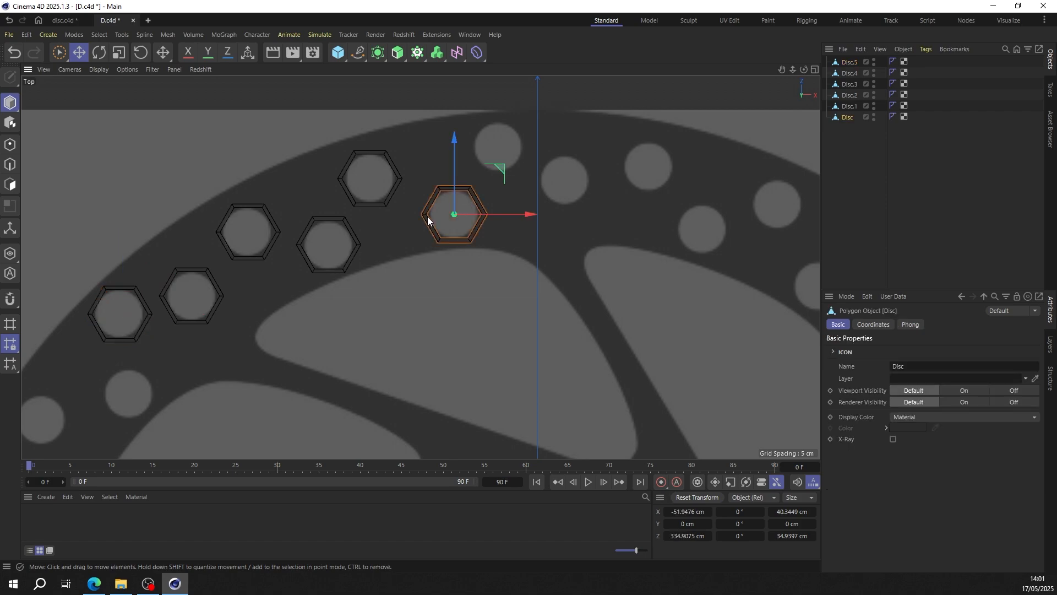
pyautogui.click(191, 56)
pyautogui.press('r')
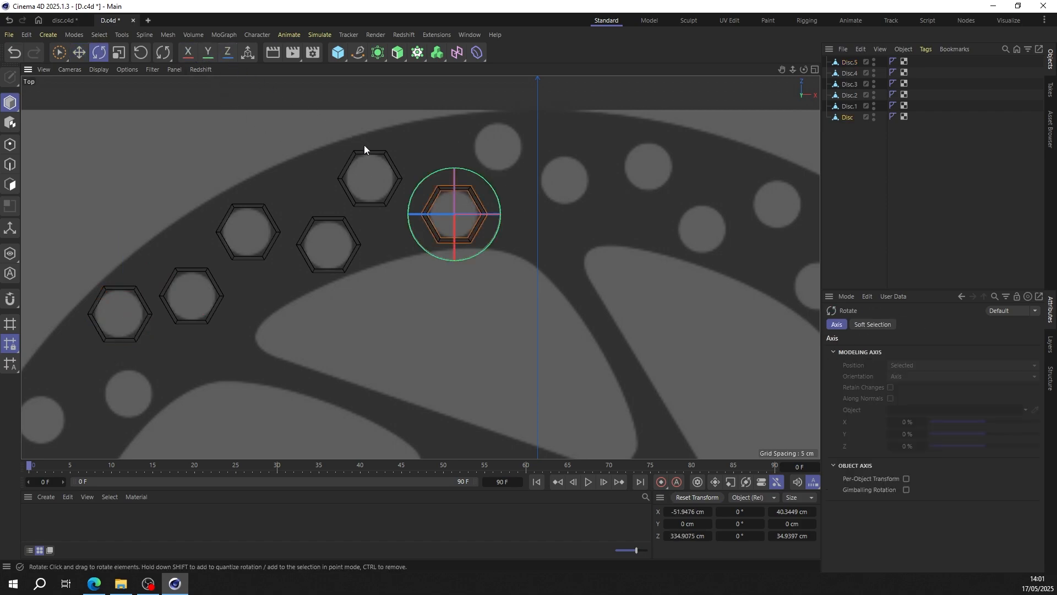
pyautogui.click(190, 54)
pyautogui.click(226, 48)
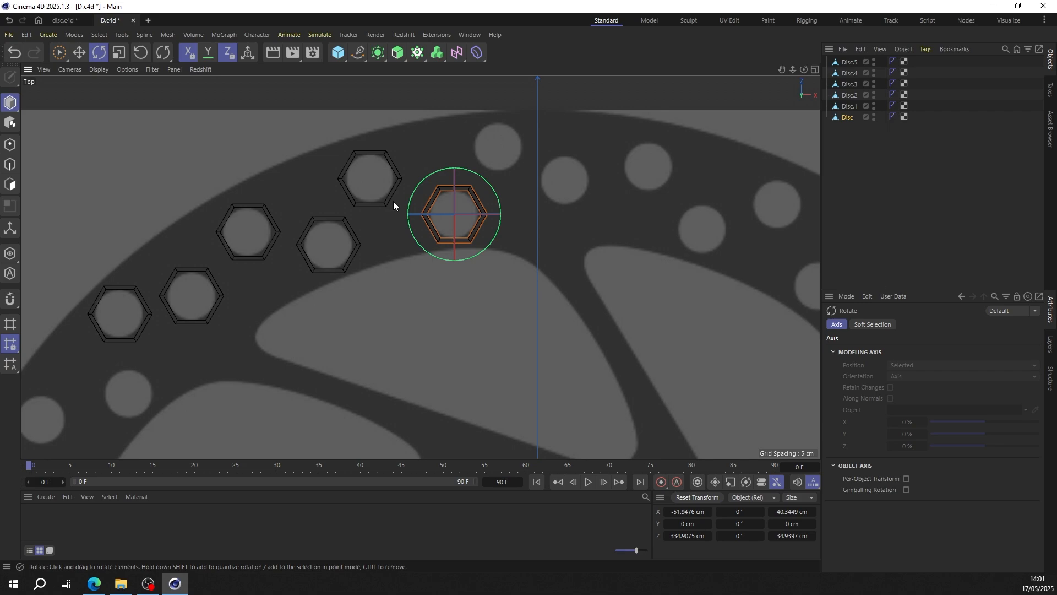
pyautogui.moveTo(393, 200); pyautogui.dragTo(408, 248)
pyautogui.click(377, 204)
pyautogui.click(351, 260)
pyautogui.moveTo(353, 282); pyautogui.dragTo(408, 288)
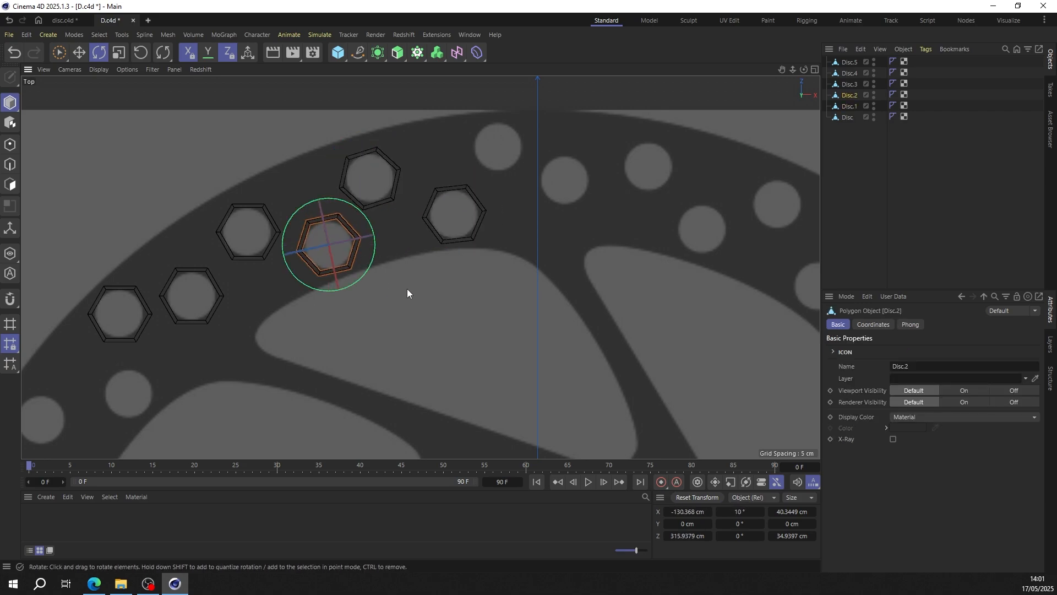
# Step: Rotate the last three ring copies to follow the rim, the final two to -32° and -24°, and unlock the X and Z axes
pyautogui.click(268, 254)
pyautogui.moveTo(269, 273); pyautogui.dragTo(309, 280)
pyautogui.click(216, 288)
pyautogui.moveTo(214, 335); pyautogui.dragTo(255, 330)
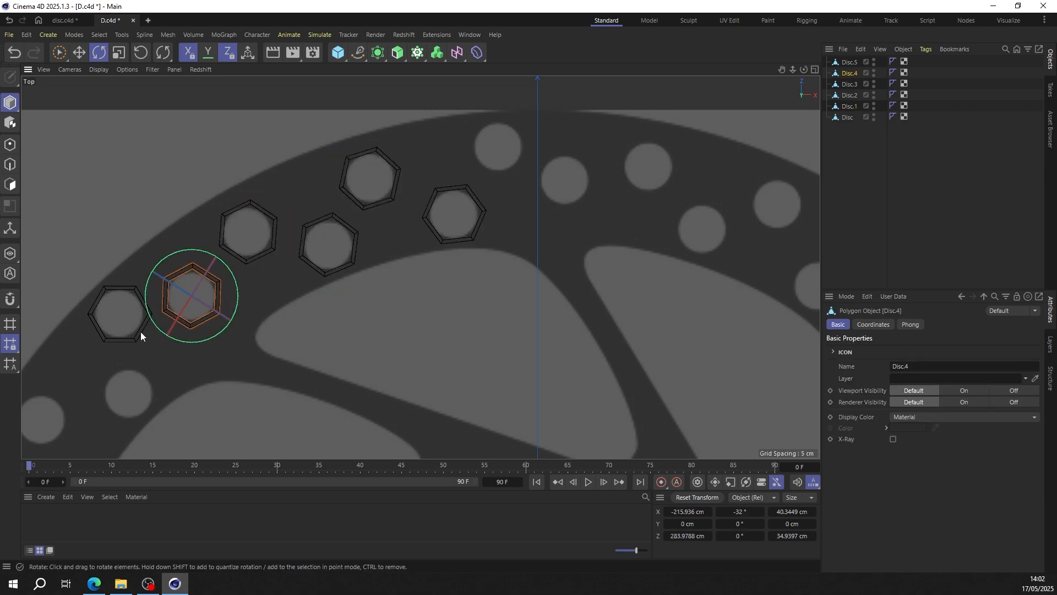
pyautogui.click(140, 331)
pyautogui.moveTo(153, 346); pyautogui.dragTo(139, 359)
pyautogui.click(227, 54)
pyautogui.click(189, 54)
pyautogui.press('e')
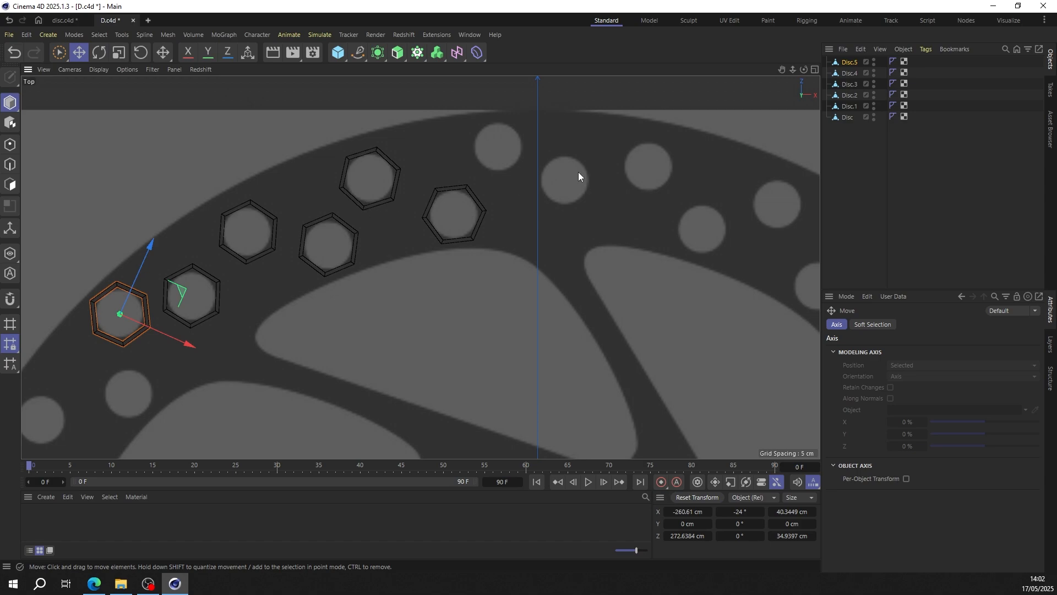
# Step: Merge all six hexagonal rings into one polygon object with Connect Objects + Delete
pyautogui.moveTo(833, 138); pyautogui.dragTo(857, 61)
pyautogui.rightClick(850, 61)
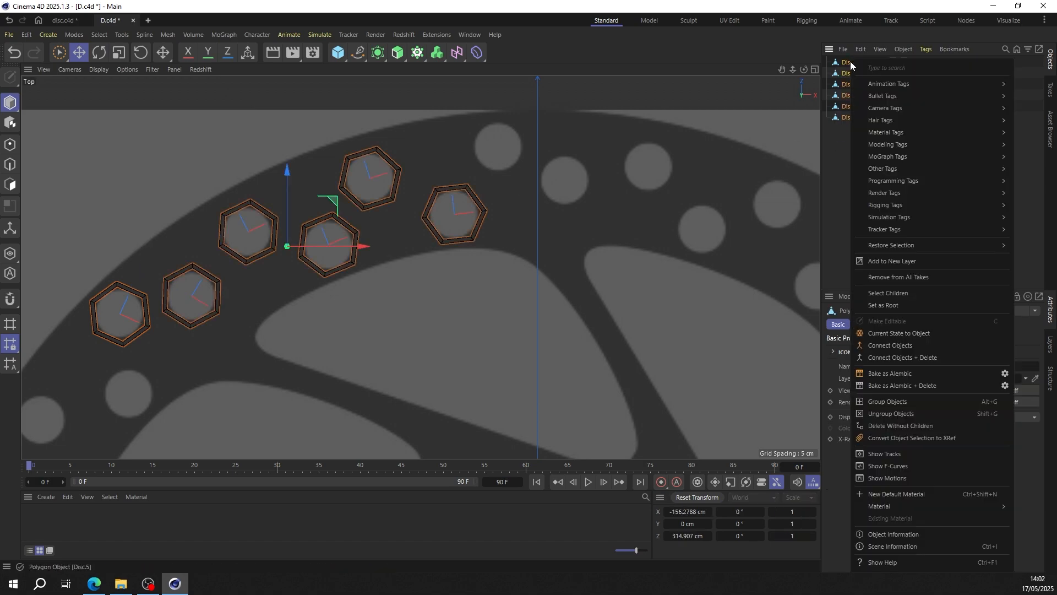
pyautogui.click(891, 358)
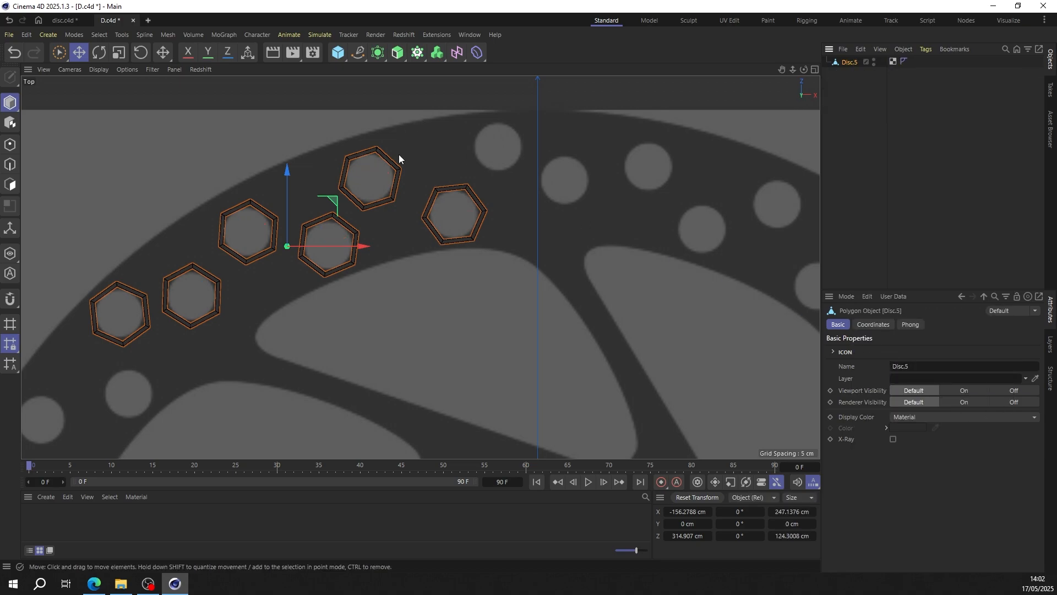
pyautogui.click(390, 166)
# Step: Add a Cloner as the parent of the merged rings object
pyautogui.scroll(-3, 330, 141)
pyautogui.scroll(-4, 306, 134)
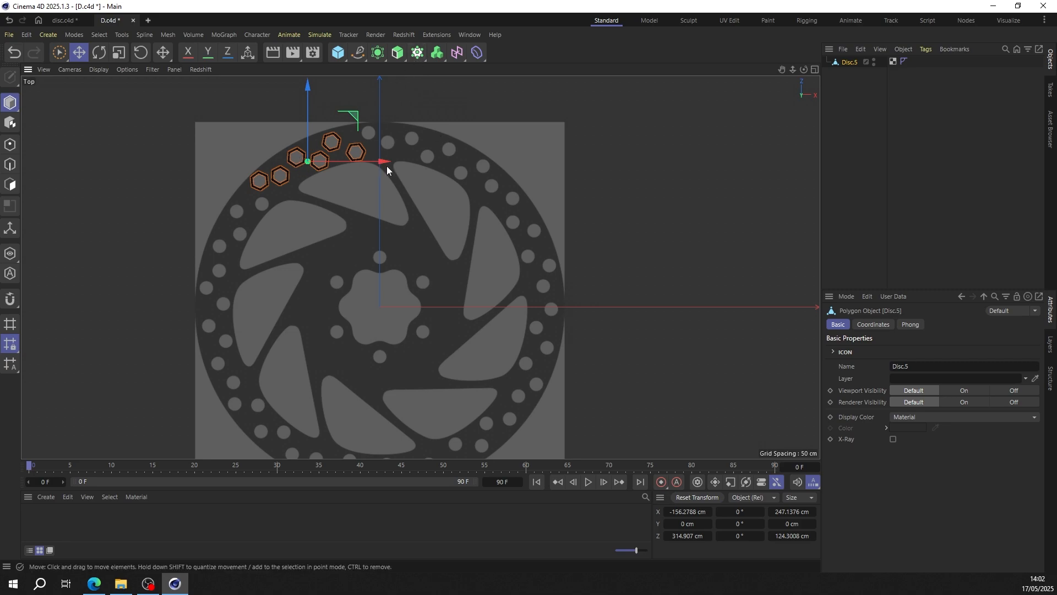
pyautogui.keyDown('alt'); pyautogui.click(418, 54); pyautogui.keyUp('alt')
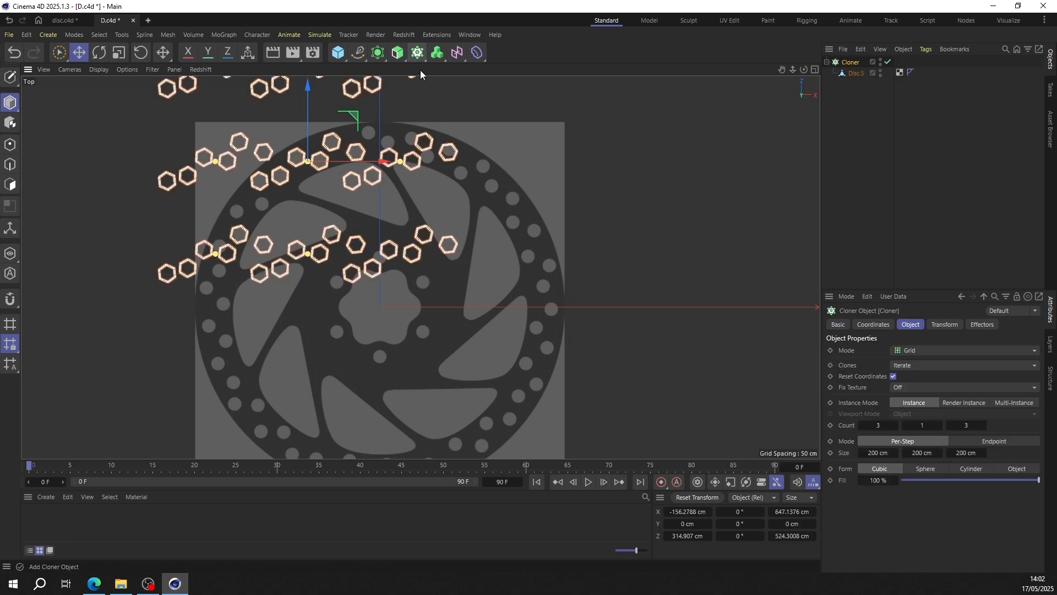
# Step: Undo the Cloner and move only the merged rings object's axis to X 0 and Z 0
pyautogui.hotkey('ctrl', 'z')
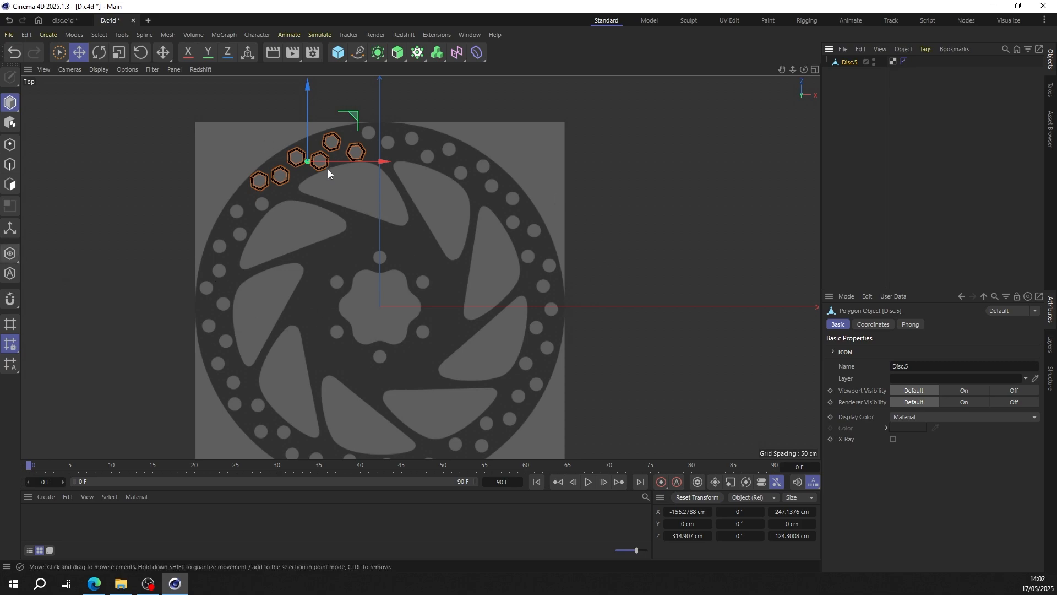
pyautogui.click(12, 230)
pyautogui.click(678, 512)
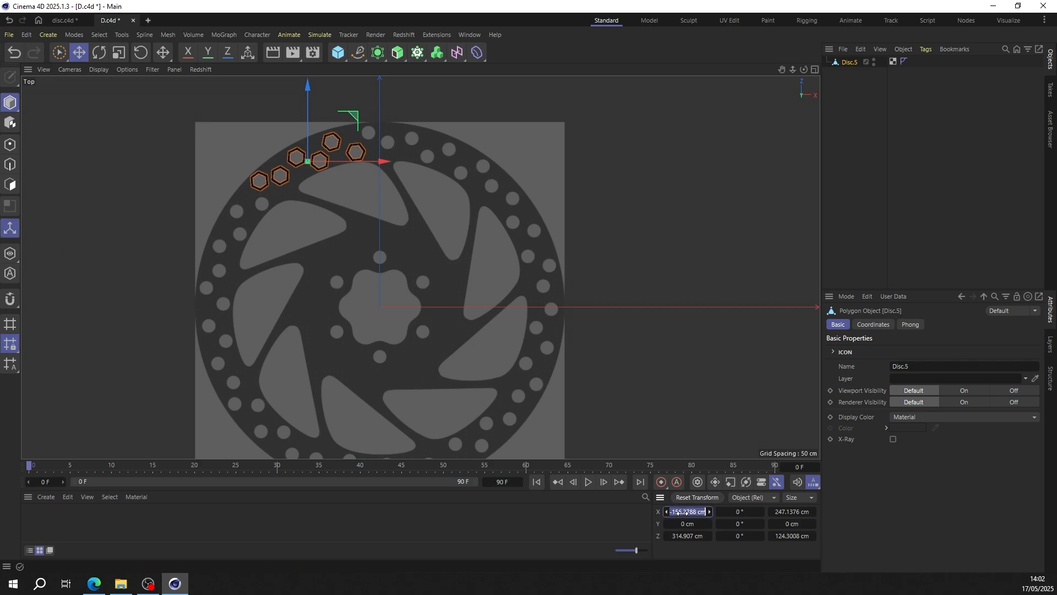
pyautogui.write('0')
pyautogui.press('Tab')
pyautogui.press('Tab')
pyautogui.write('0')
pyautogui.press('Return')
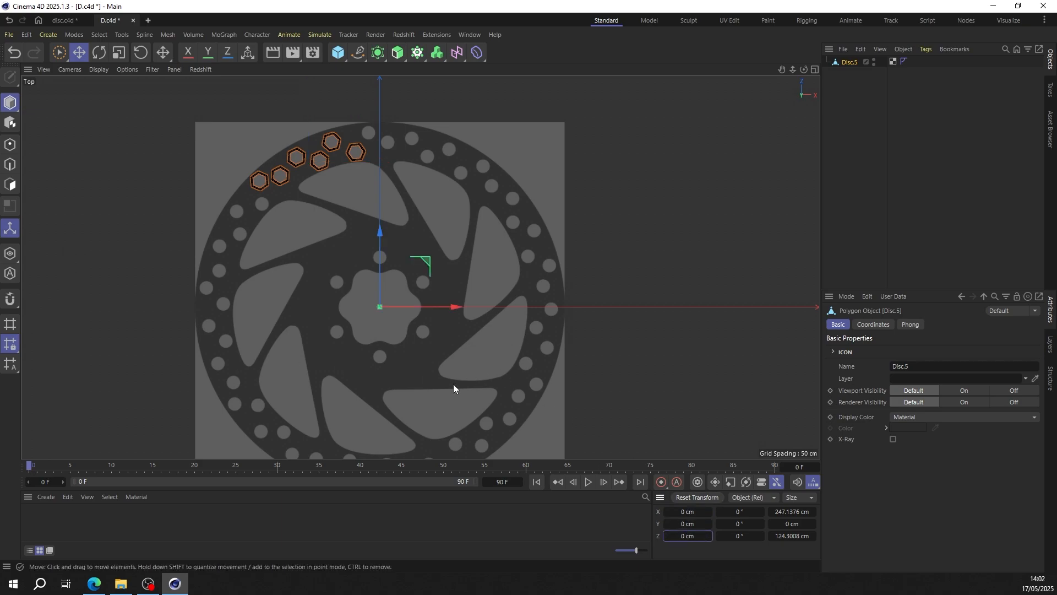
pyautogui.click(12, 228)
# Step: Add a Cloner as the parent of the merged rings object and switch its mode to Radial
pyautogui.scroll(2, 362, 228)
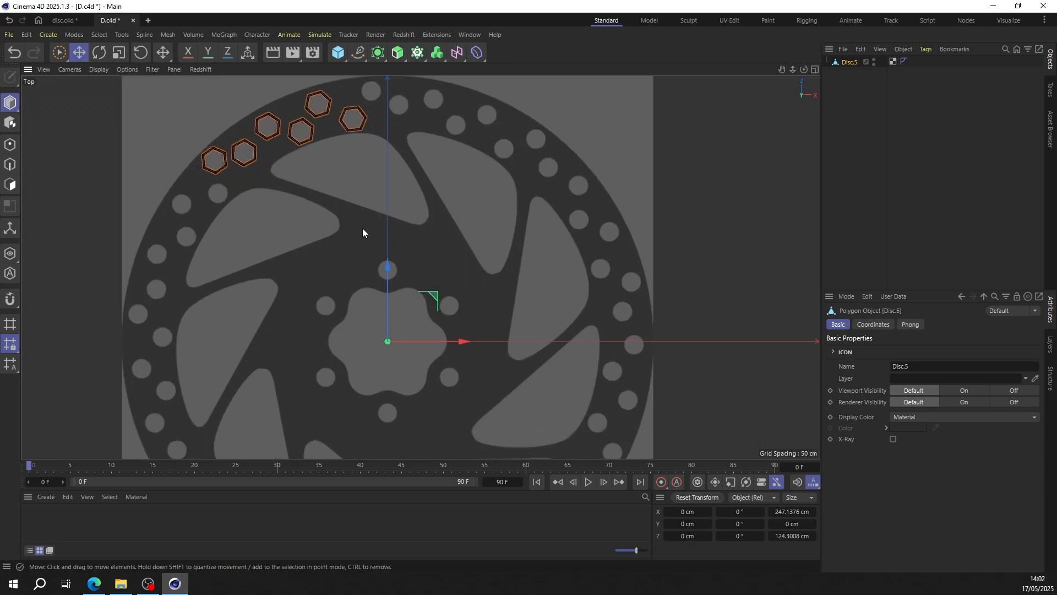
pyautogui.keyDown('alt'); pyautogui.click(417, 53); pyautogui.keyUp('alt')
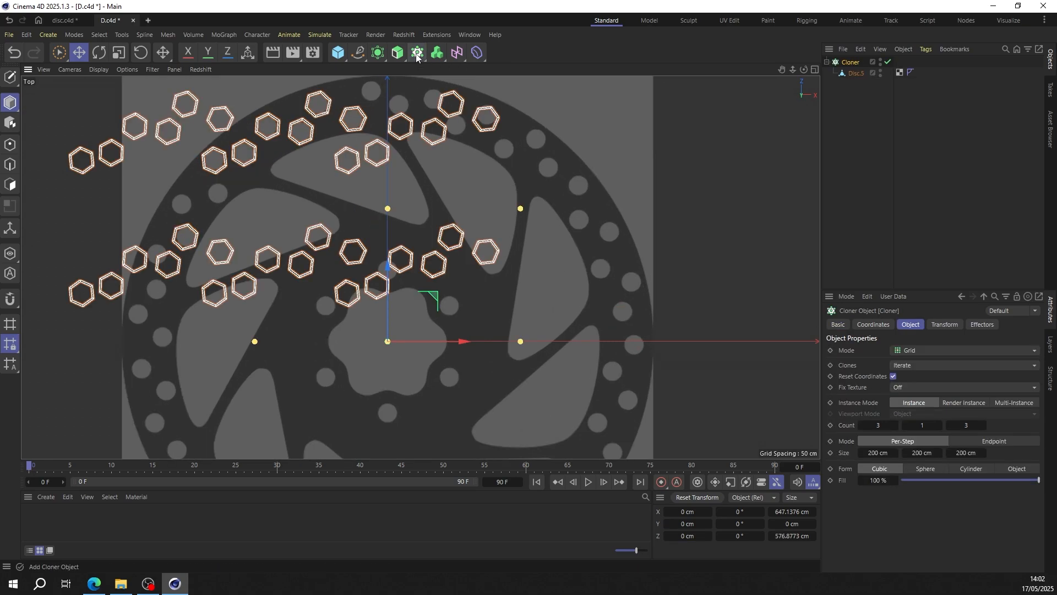
pyautogui.click(903, 349)
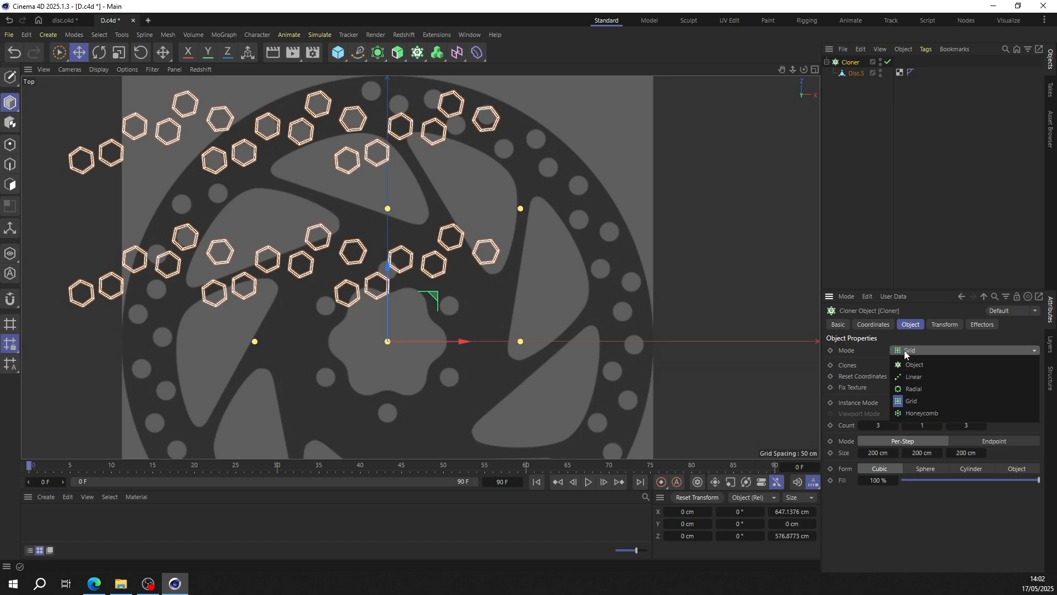
pyautogui.click(917, 387)
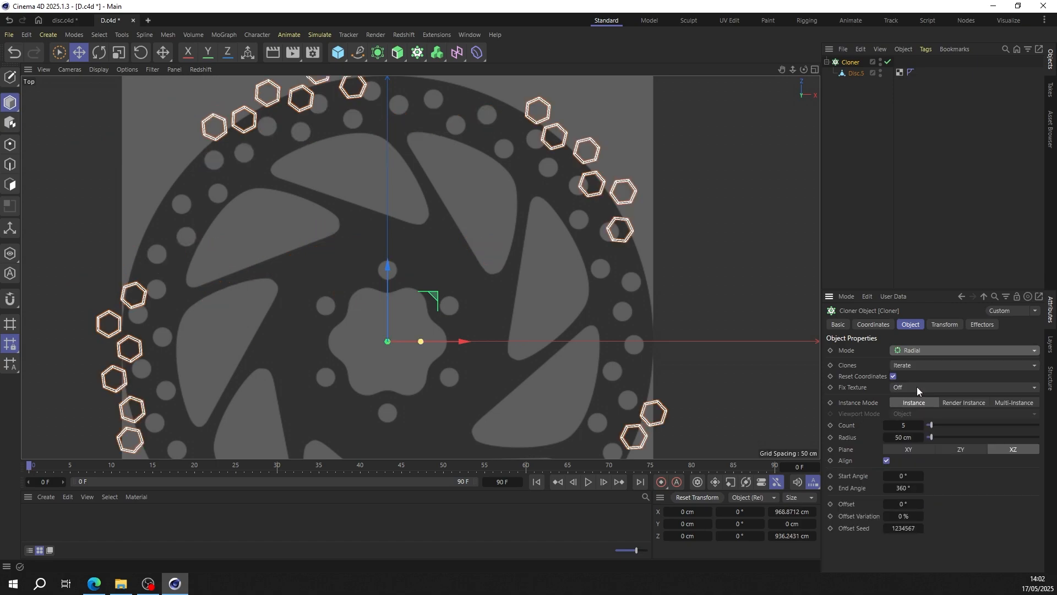
# Step: Set the radial Cloner's radius to 0 cm and its count to 9 so the rings follow the reference holes
pyautogui.moveTo(931, 437); pyautogui.dragTo(913, 436)
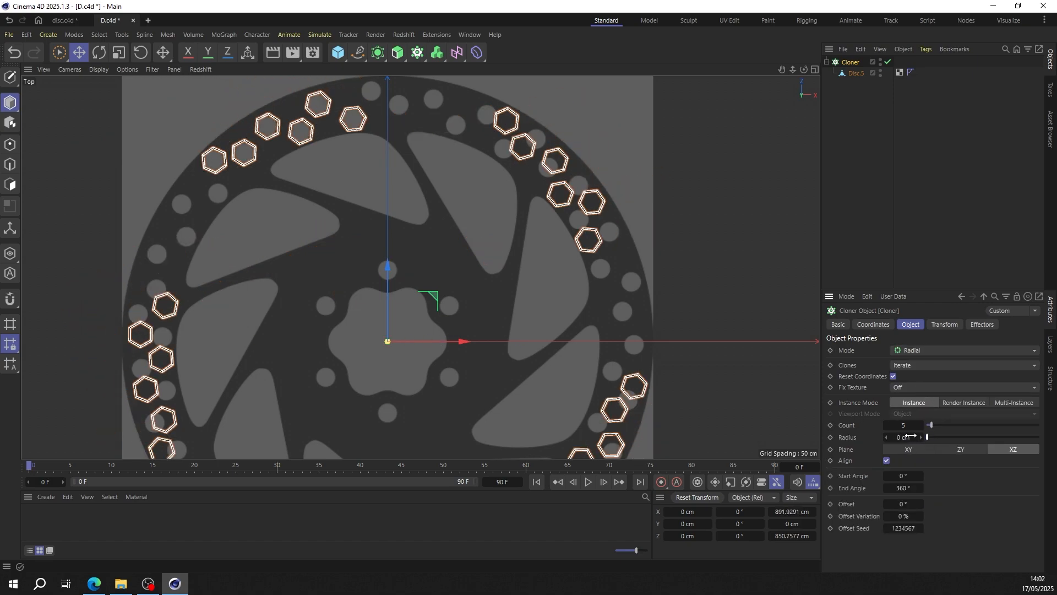
pyautogui.click(920, 426)
pyautogui.click(920, 426)
pyautogui.click(919, 426)
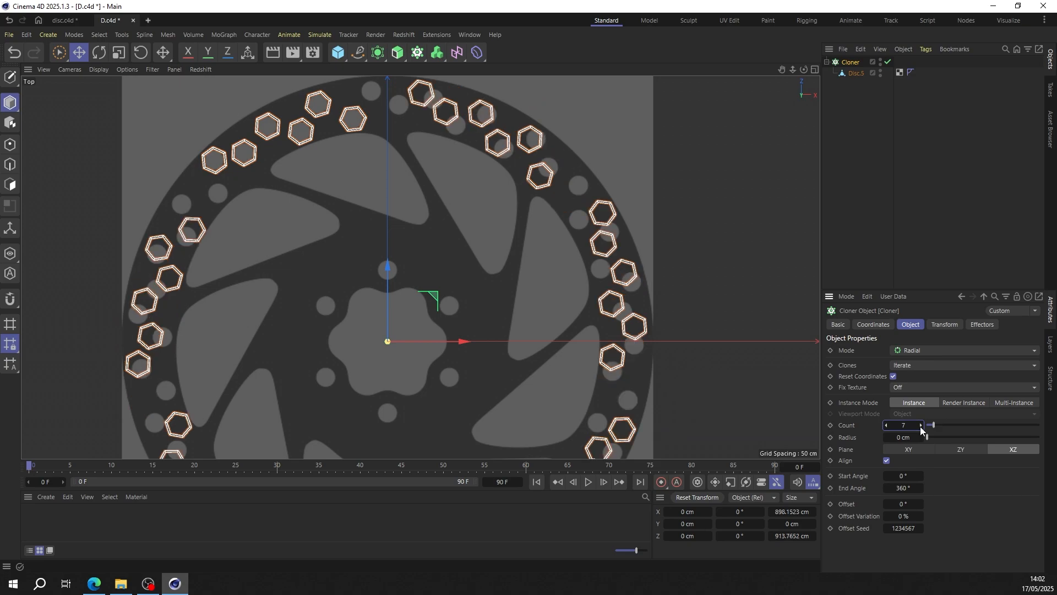
pyautogui.click(919, 426)
pyautogui.click(861, 193)
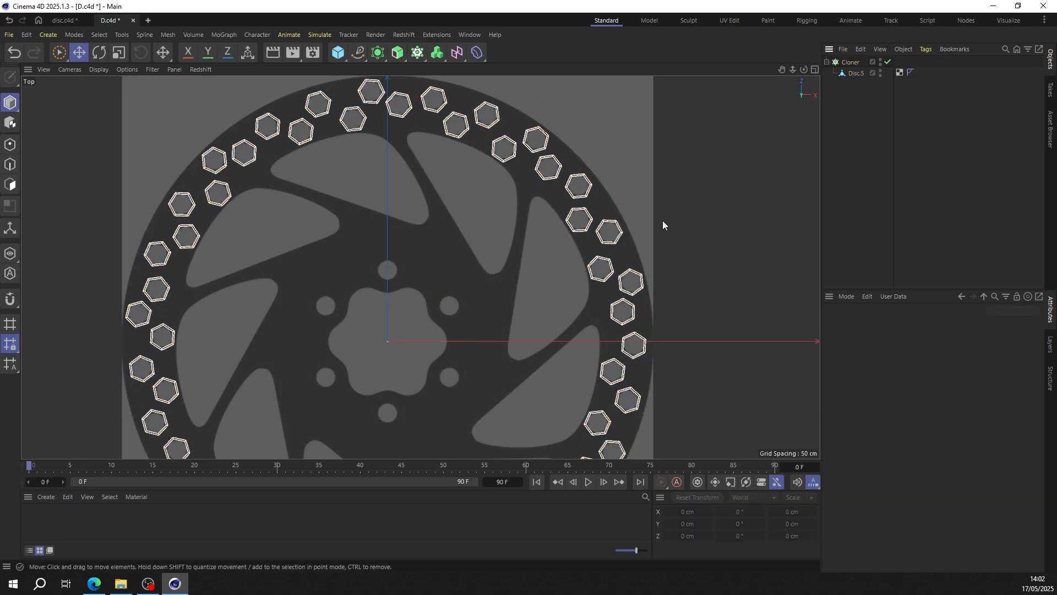
pyautogui.scroll(-5, 402, 207)
pyautogui.scroll(3, 393, 138)
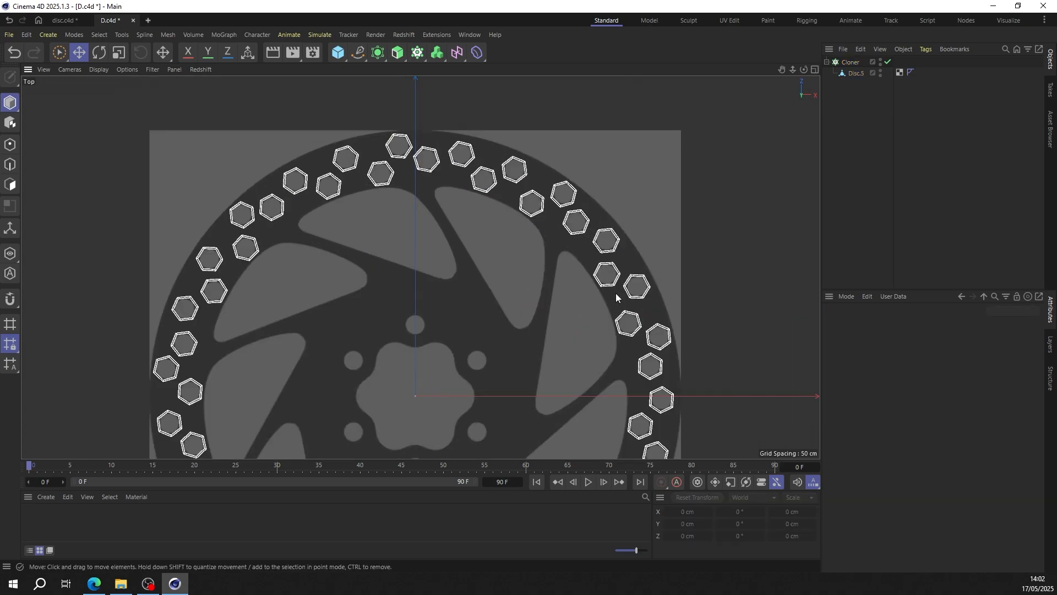
# Step: Bridge the sixth hexagonal ring to the fifth and the fifth to the fourth on the merged rings object with the Polygon Pen
pyautogui.click(854, 73)
pyautogui.scroll(3, 292, 164)
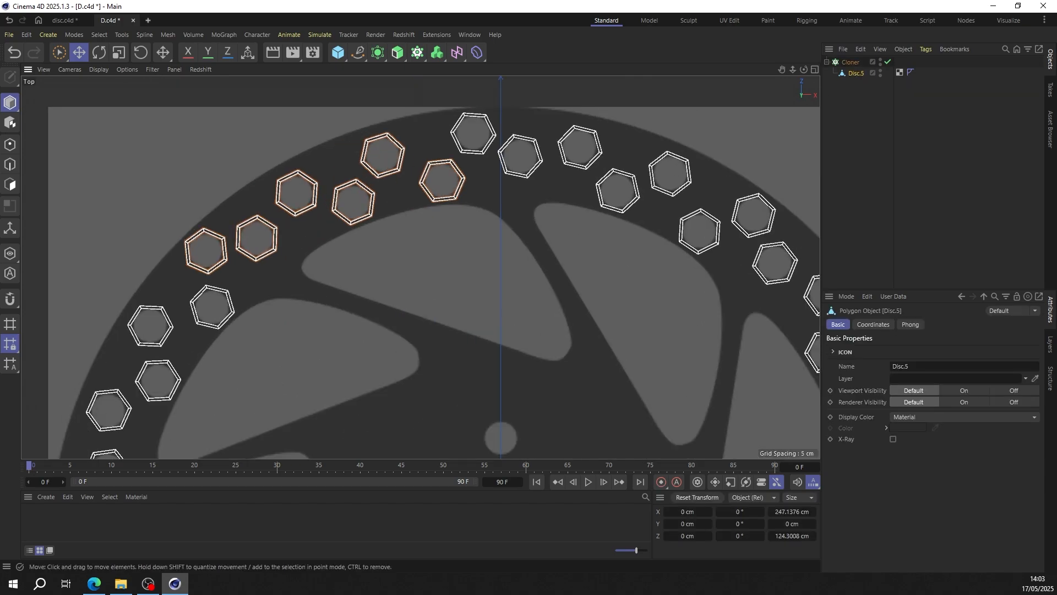
pyautogui.click(10, 146)
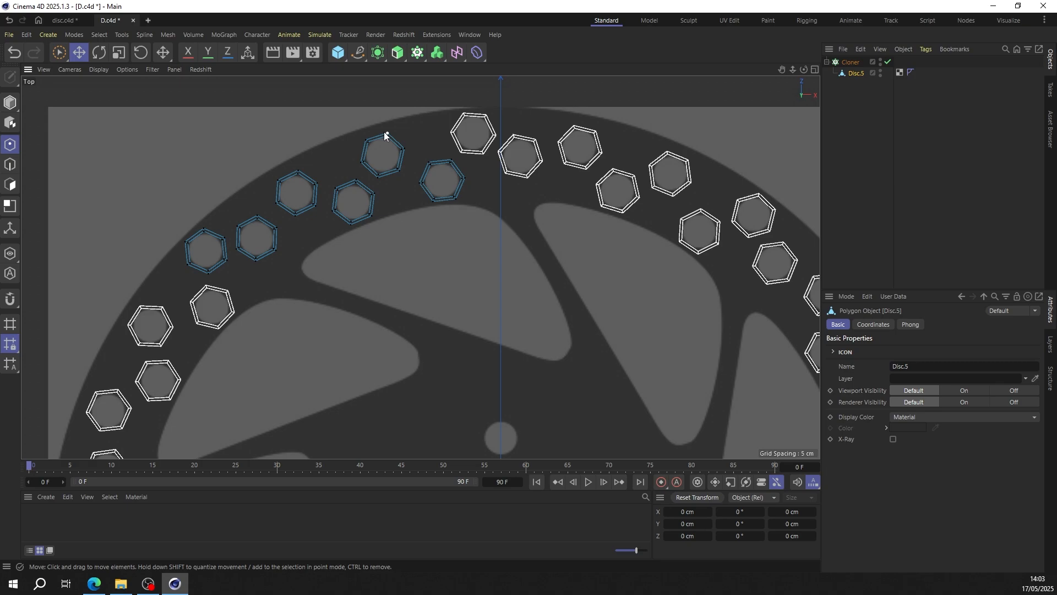
pyautogui.scroll(2, 384, 132)
pyautogui.click(166, 35)
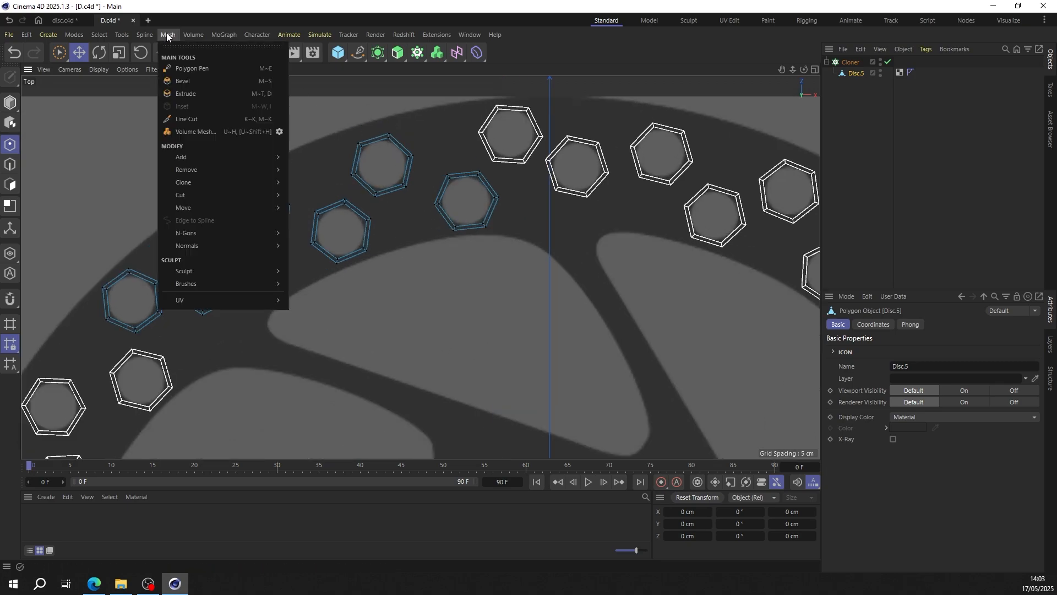
pyautogui.click(200, 69)
pyautogui.rightClick(348, 150)
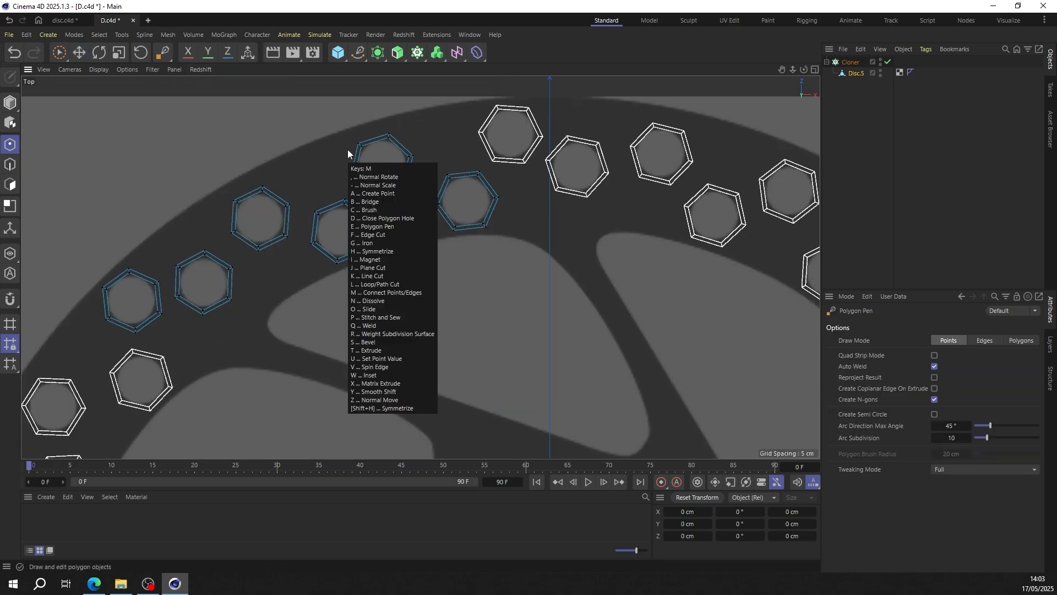
pyautogui.press('Escape')
pyautogui.scroll(3, 405, 167)
pyautogui.keyDown('ctrl'); pyautogui.moveTo(467, 203); pyautogui.dragTo(414, 173); pyautogui.keyUp('ctrl')
pyautogui.keyDown('ctrl'); pyautogui.moveTo(335, 204); pyautogui.dragTo(329, 237); pyautogui.keyUp('ctrl')
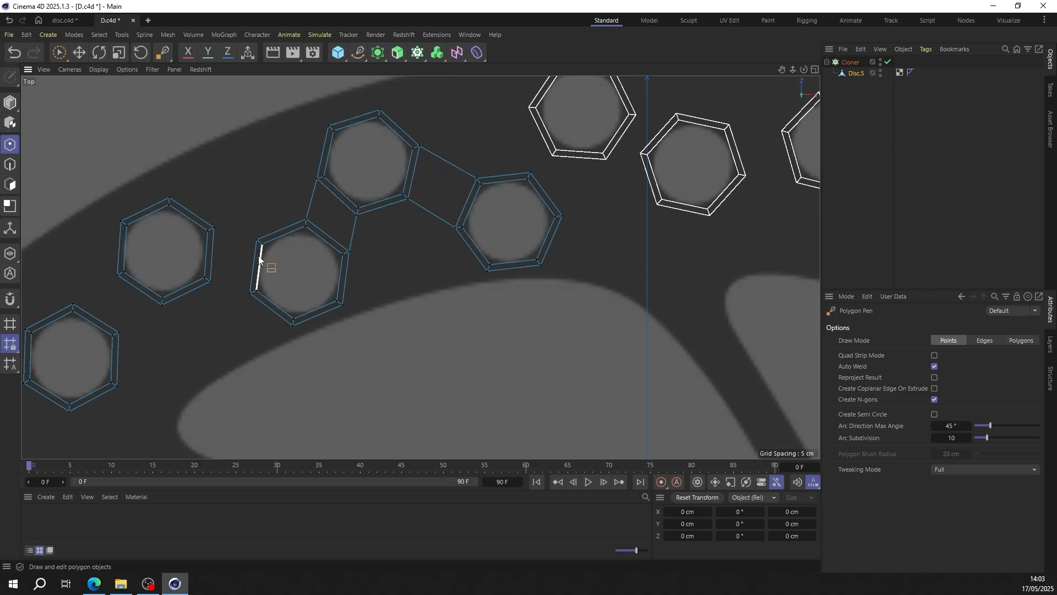
# Step: Bridge the facing edges of the remaining neighbouring rings, from the fourth ring down to the first
pyautogui.keyDown('ctrl'); pyautogui.moveTo(246, 256); pyautogui.dragTo(216, 247); pyautogui.keyUp('ctrl')
pyautogui.scroll(-3, 311, 167)
pyautogui.scroll(3, 174, 243)
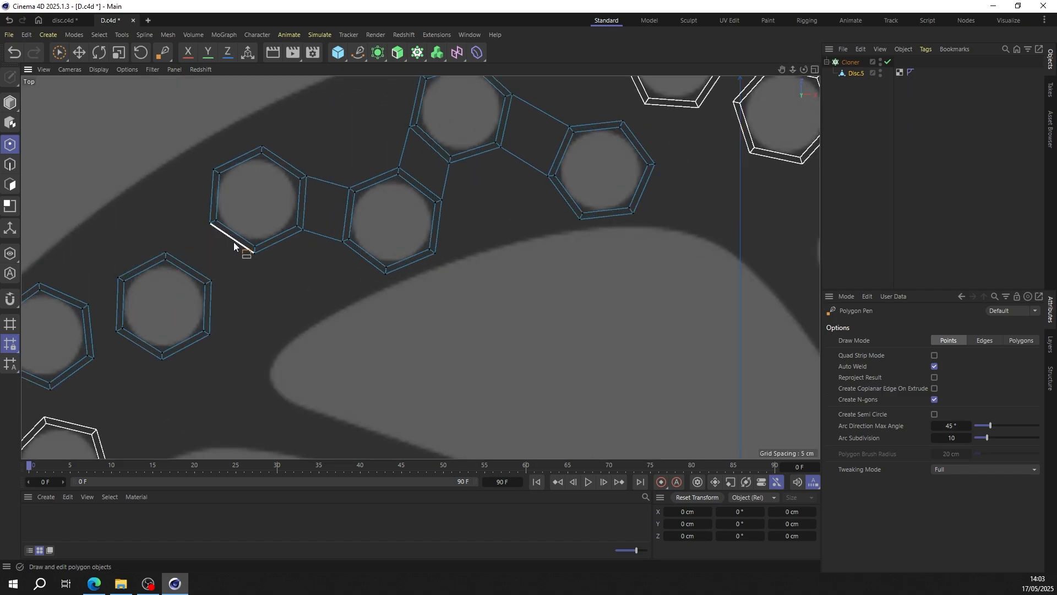
pyautogui.keyDown('ctrl'); pyautogui.moveTo(234, 246); pyautogui.dragTo(190, 271); pyautogui.keyUp('ctrl')
pyautogui.keyDown('ctrl'); pyautogui.moveTo(116, 304); pyautogui.dragTo(91, 333); pyautogui.keyUp('ctrl')
# Step: Extrude a polygon from the second ring's rim-facing edge and join it to the first and third rings
pyautogui.scroll(-3, 306, 227)
pyautogui.scroll(2, 353, 182)
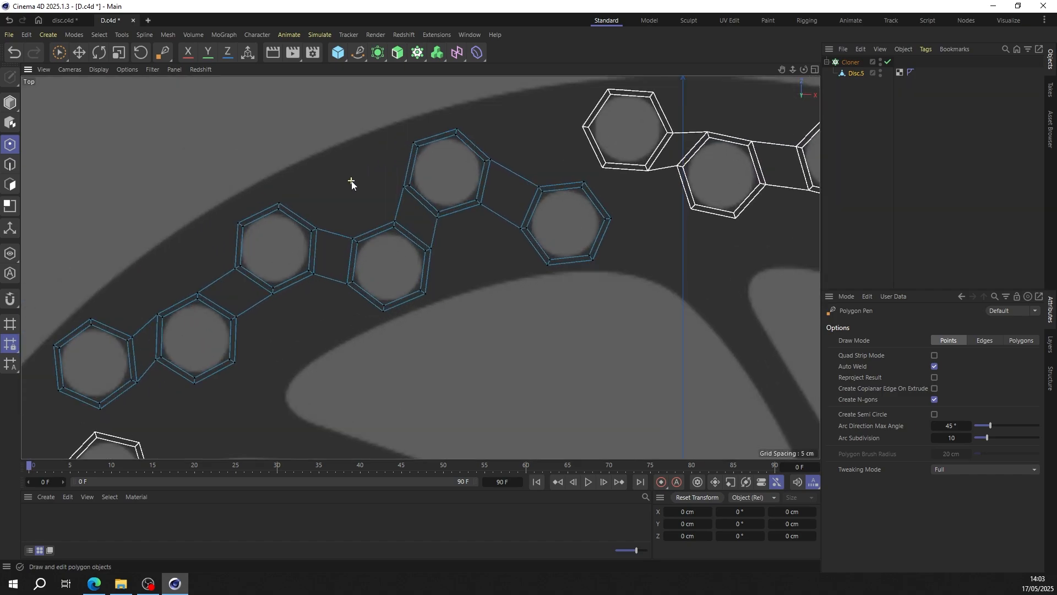
pyautogui.scroll(-3, 337, 238)
pyautogui.scroll(3, 184, 292)
pyautogui.scroll(2, 187, 276)
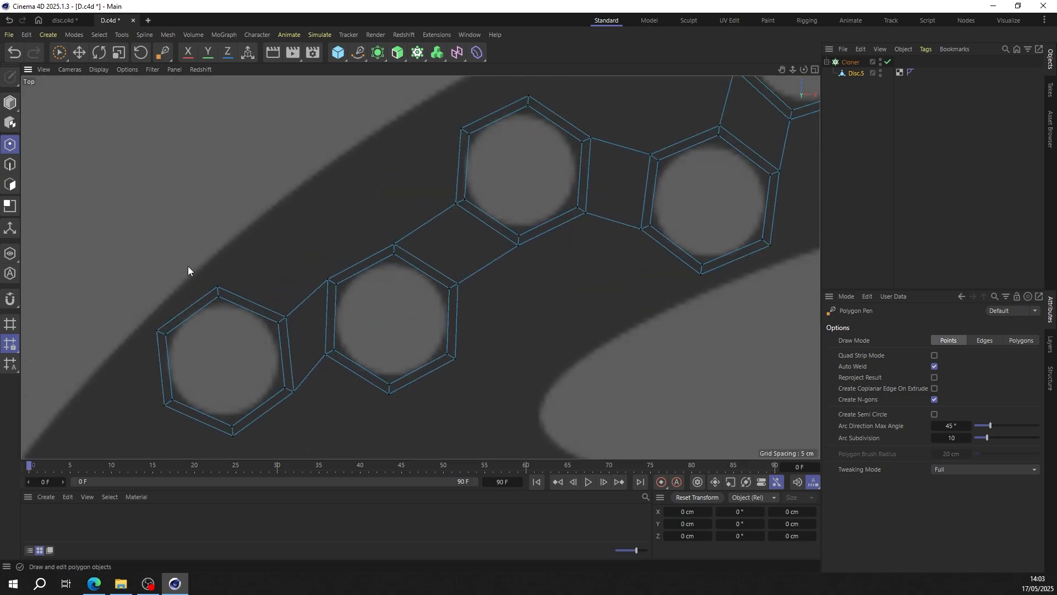
pyautogui.scroll(-3, 220, 275)
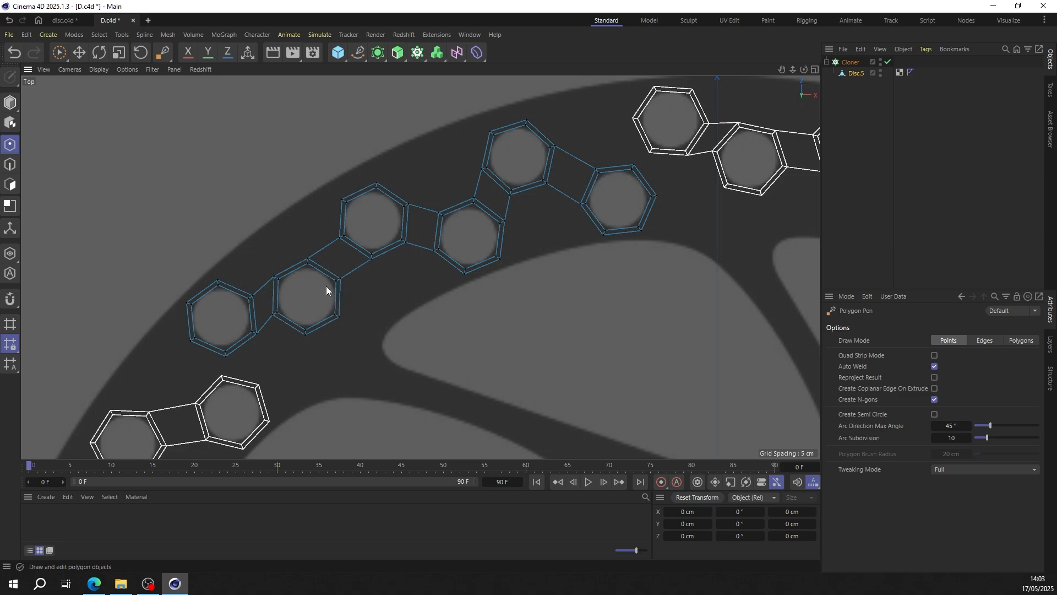
pyautogui.scroll(5, 248, 275)
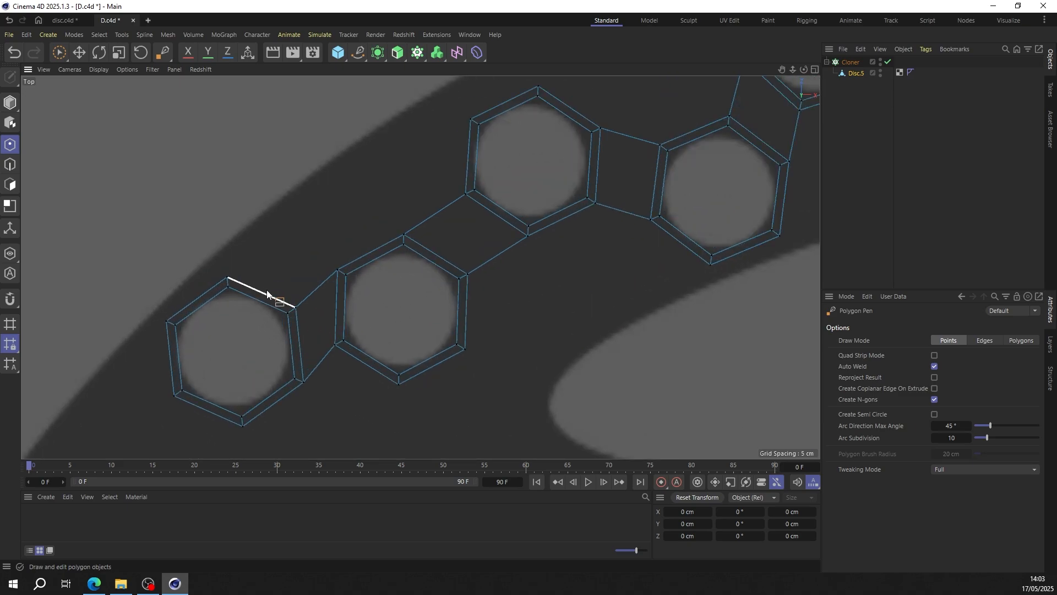
pyautogui.keyDown('ctrl'); pyautogui.moveTo(317, 244); pyautogui.dragTo(363, 172); pyautogui.keyUp('ctrl')
pyautogui.keyDown('ctrl'); pyautogui.click(418, 168); pyautogui.keyUp('ctrl')
pyautogui.scroll(-5, 278, 278)
pyautogui.scroll(5, 411, 174)
# Step: Undo a trial bridge between the third and fifth rings, and extrude the fourth ring's rim-facing edge with polygons joined to both neighbours
pyautogui.keyDown('ctrl'); pyautogui.moveTo(333, 279); pyautogui.dragTo(523, 187); pyautogui.keyUp('ctrl')
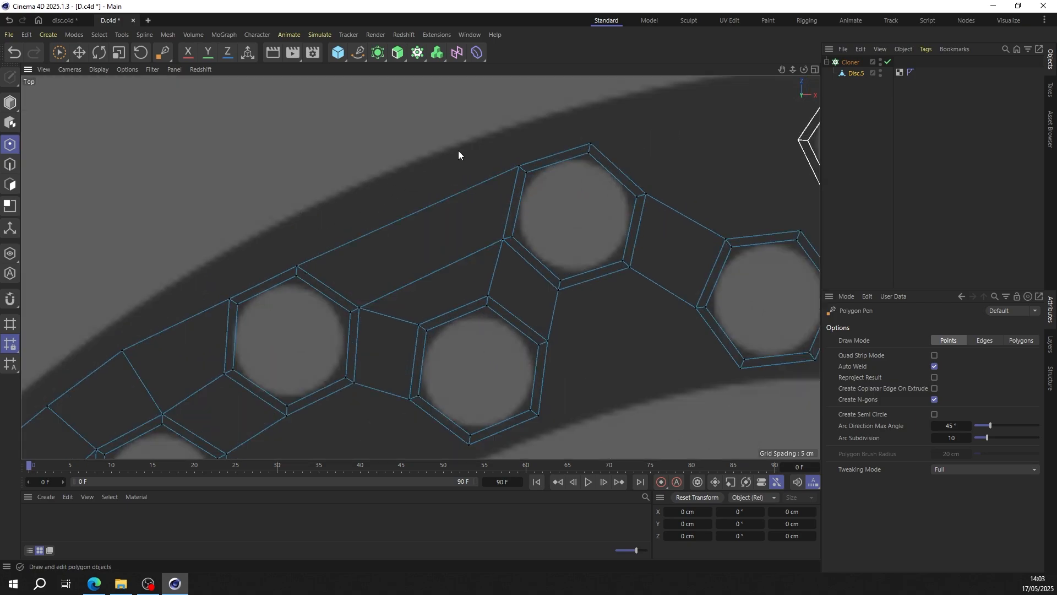
pyautogui.keyDown('ctrl'); pyautogui.click(437, 229); pyautogui.keyUp('ctrl')
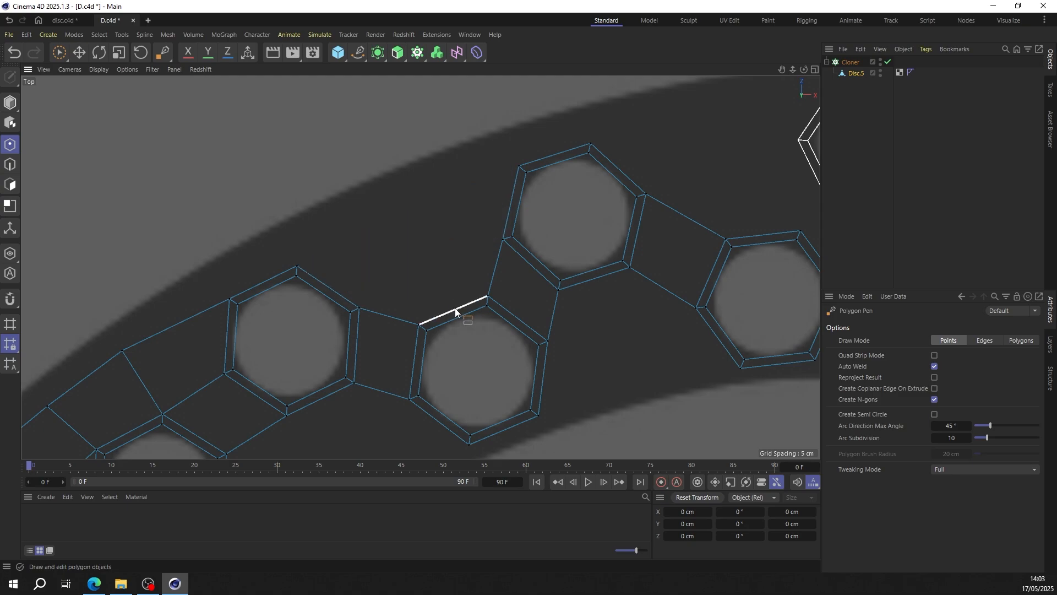
pyautogui.keyDown('ctrl'); pyautogui.moveTo(455, 312); pyautogui.dragTo(473, 240); pyautogui.keyUp('ctrl')
pyautogui.moveTo(405, 268); pyautogui.dragTo(380, 262)
pyautogui.keyDown('ctrl'); pyautogui.moveTo(397, 269); pyautogui.dragTo(445, 238); pyautogui.keyUp('ctrl')
pyautogui.moveTo(460, 264); pyautogui.dragTo(446, 275)
pyautogui.keyDown('ctrl'); pyautogui.moveTo(448, 255); pyautogui.dragTo(497, 266); pyautogui.keyUp('ctrl')
# Step: Extrude the fill above the fourth ring toward the rim, connect it to the third and fifth rings, and even out its outer points
pyautogui.keyDown('ctrl'); pyautogui.moveTo(430, 241); pyautogui.dragTo(417, 208); pyautogui.keyUp('ctrl')
pyautogui.keyDown('ctrl'); pyautogui.moveTo(373, 243); pyautogui.dragTo(320, 289); pyautogui.keyUp('ctrl')
pyautogui.keyDown('ctrl'); pyautogui.moveTo(438, 221); pyautogui.dragTo(514, 194); pyautogui.keyUp('ctrl')
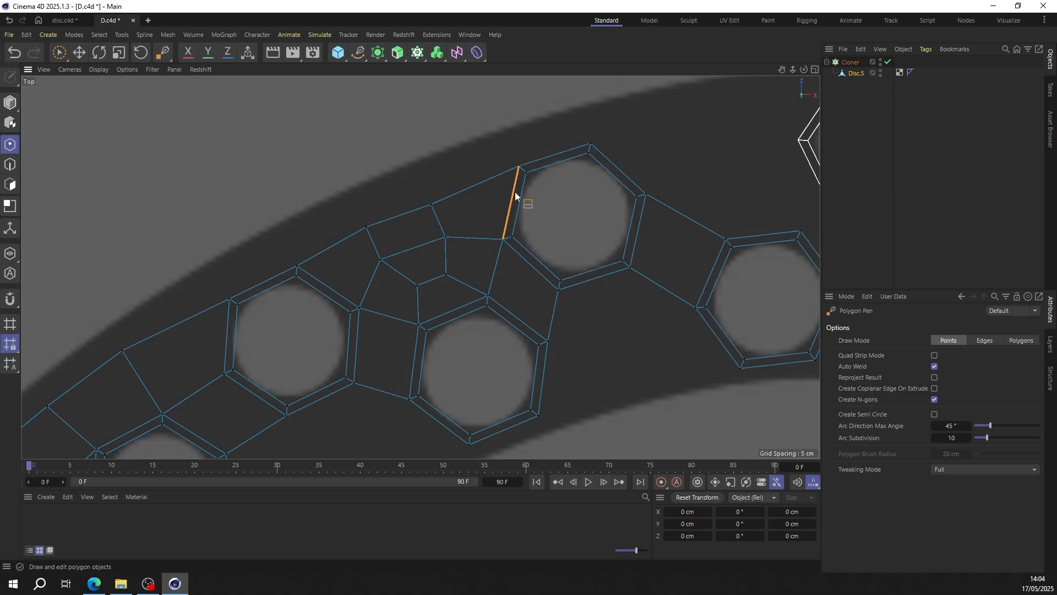
pyautogui.moveTo(367, 233); pyautogui.dragTo(354, 242)
pyautogui.moveTo(431, 206); pyautogui.dragTo(437, 204)
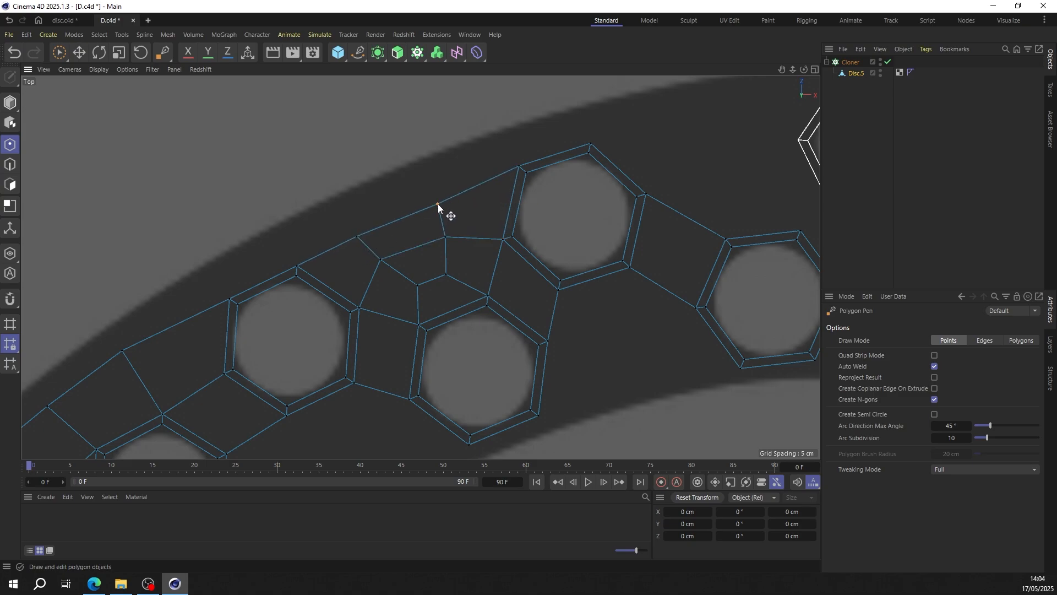
# Step: Fill the area between the sixth ring and the rim with extruded polygons joined to the fifth ring, shaping the outer corner
pyautogui.scroll(-4, 243, 219)
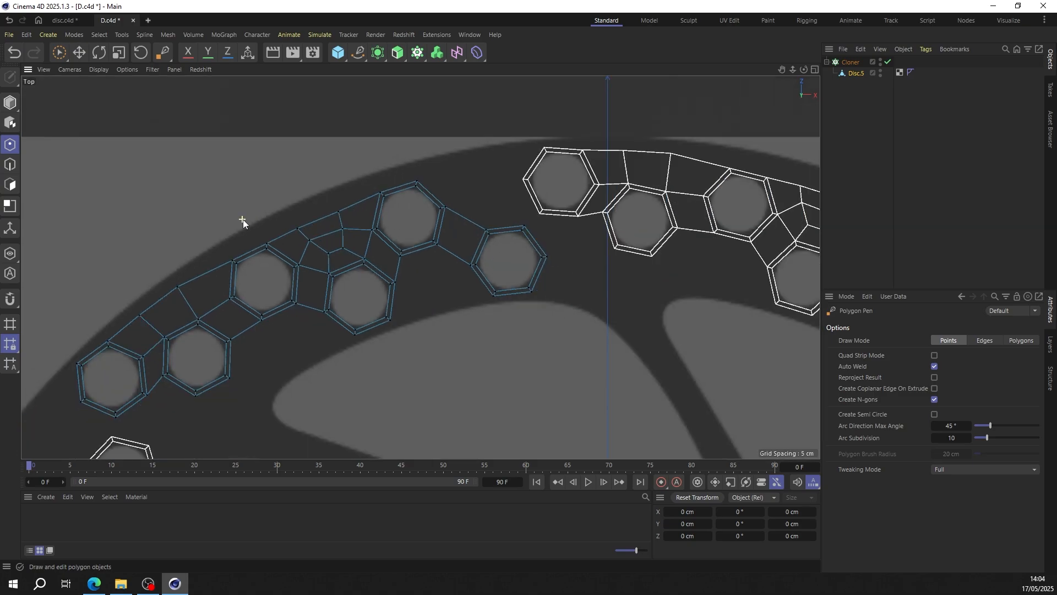
pyautogui.scroll(2, 491, 178)
pyautogui.keyDown('ctrl'); pyautogui.moveTo(414, 203); pyautogui.dragTo(467, 189); pyautogui.keyUp('ctrl')
pyautogui.hotkey('ctrl', 'z')
pyautogui.keyDown('ctrl'); pyautogui.moveTo(509, 249); pyautogui.dragTo(481, 218); pyautogui.keyUp('ctrl')
pyautogui.moveTo(454, 222); pyautogui.dragTo(484, 195)
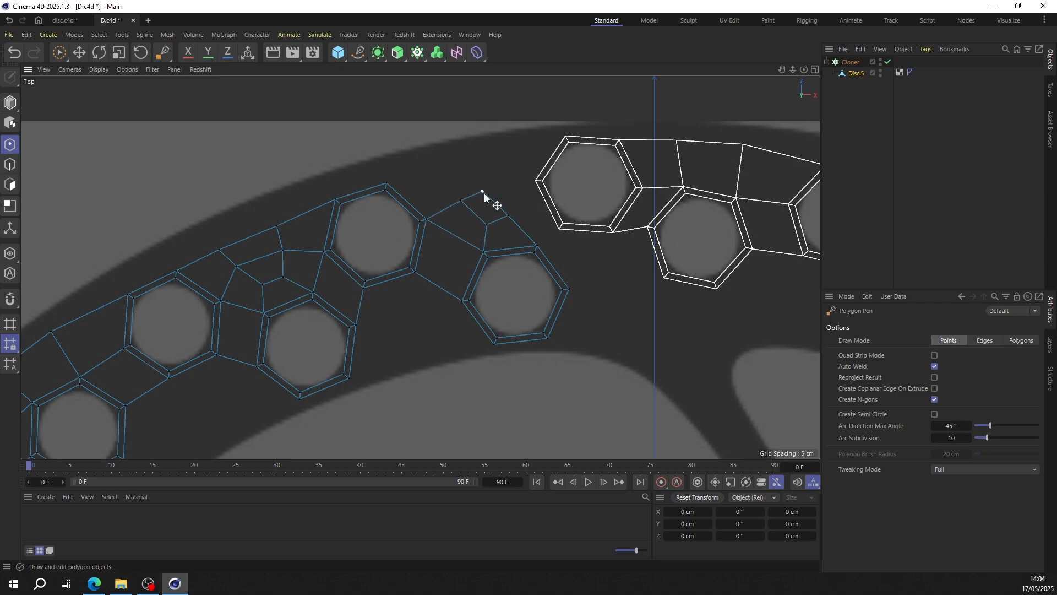
pyautogui.scroll(2, 540, 219)
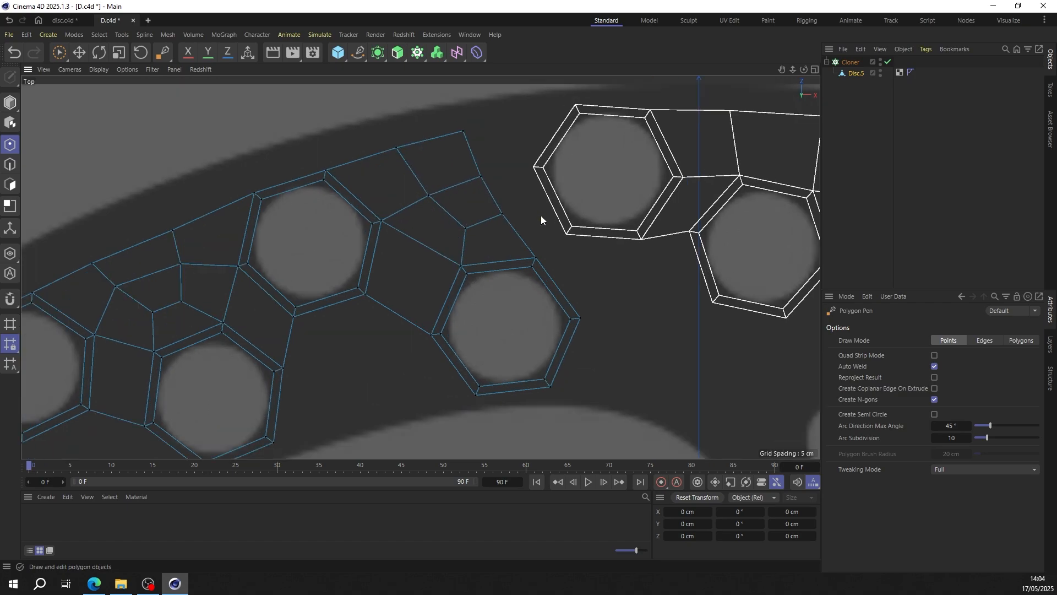
# Step: Extrude the first ring's outer edges toward the neighbouring clone and the rim
pyautogui.scroll(-4, 538, 219)
pyautogui.scroll(4, 291, 280)
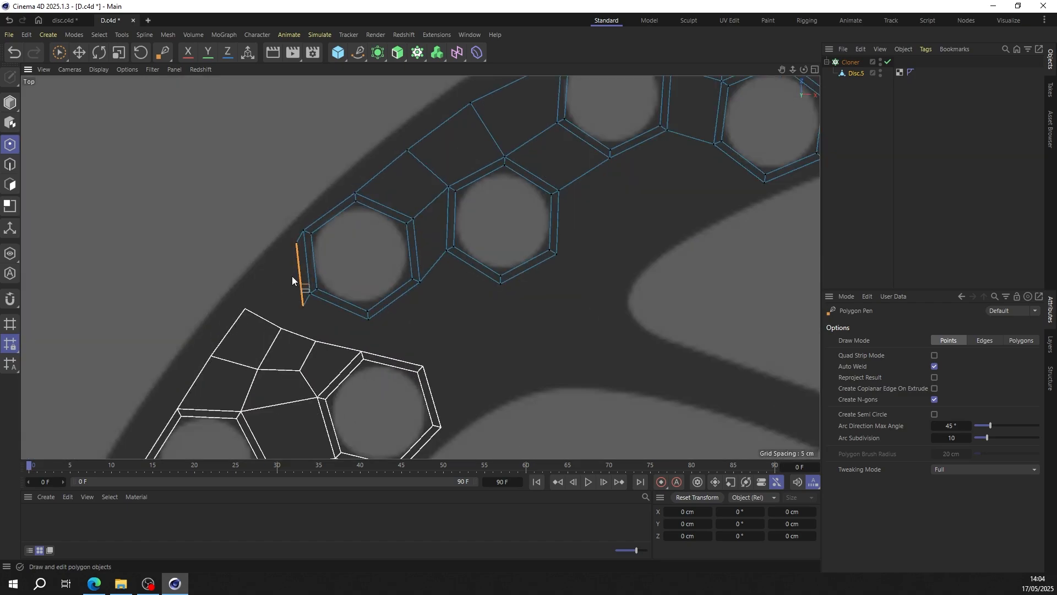
pyautogui.moveTo(292, 309); pyautogui.dragTo(297, 310)
pyautogui.keyDown('ctrl'); pyautogui.moveTo(325, 301); pyautogui.dragTo(265, 296); pyautogui.keyUp('ctrl')
# Step: Move the end points of the fill above the sixth ring toward the border of the adjacent clone
pyautogui.scroll(1, 269, 298)
pyautogui.scroll(-5, 265, 297)
pyautogui.scroll(5, 533, 178)
pyautogui.moveTo(485, 210); pyautogui.dragTo(504, 209)
pyautogui.moveTo(468, 164); pyautogui.dragTo(481, 164)
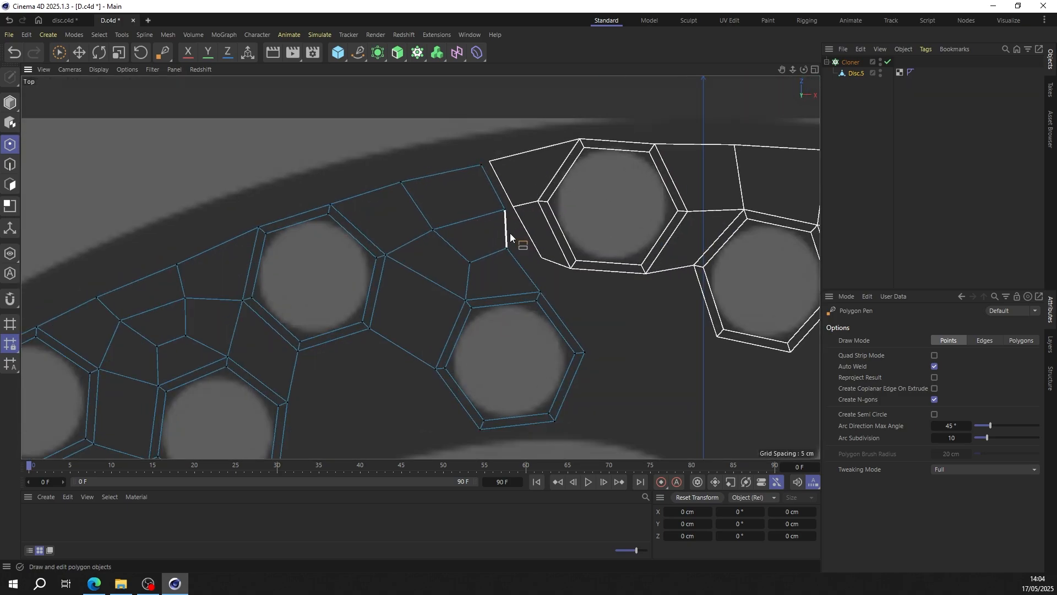
pyautogui.moveTo(506, 249); pyautogui.dragTo(502, 256)
pyautogui.moveTo(505, 209); pyautogui.dragTo(506, 210)
# Step: Extrude the sixth ring's edge facing the adjacent clone, join it to the fill above, and fine-tune the shared border point
pyautogui.keyDown('ctrl'); pyautogui.moveTo(521, 273); pyautogui.dragTo(532, 259); pyautogui.keyUp('ctrl')
pyautogui.moveTo(514, 241); pyautogui.dragTo(506, 210)
pyautogui.scroll(-3, 550, 282)
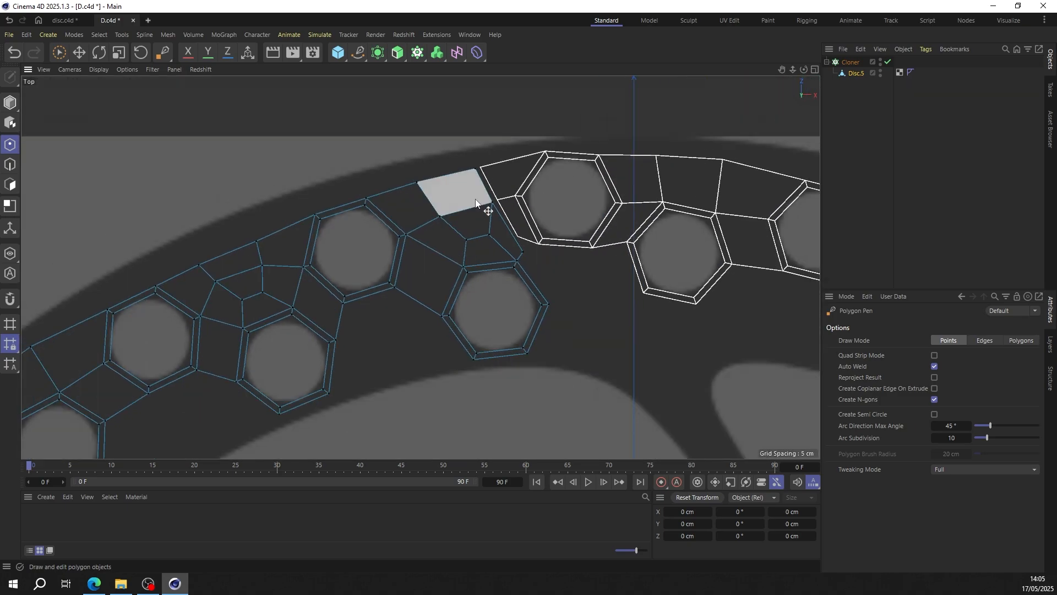
pyautogui.scroll(5, 537, 263)
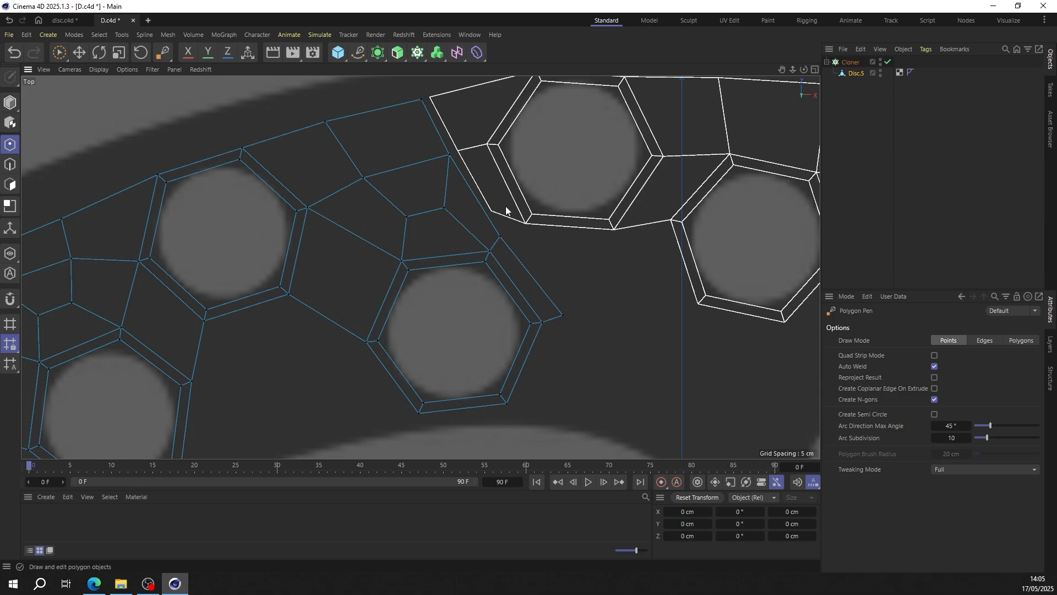
pyautogui.scroll(5, 429, 138)
pyautogui.moveTo(463, 167)
pyautogui.mouseDown()
pyautogui.moveTo(475, 161)
pyautogui.moveTo(464, 168)
pyautogui.mouseUp()
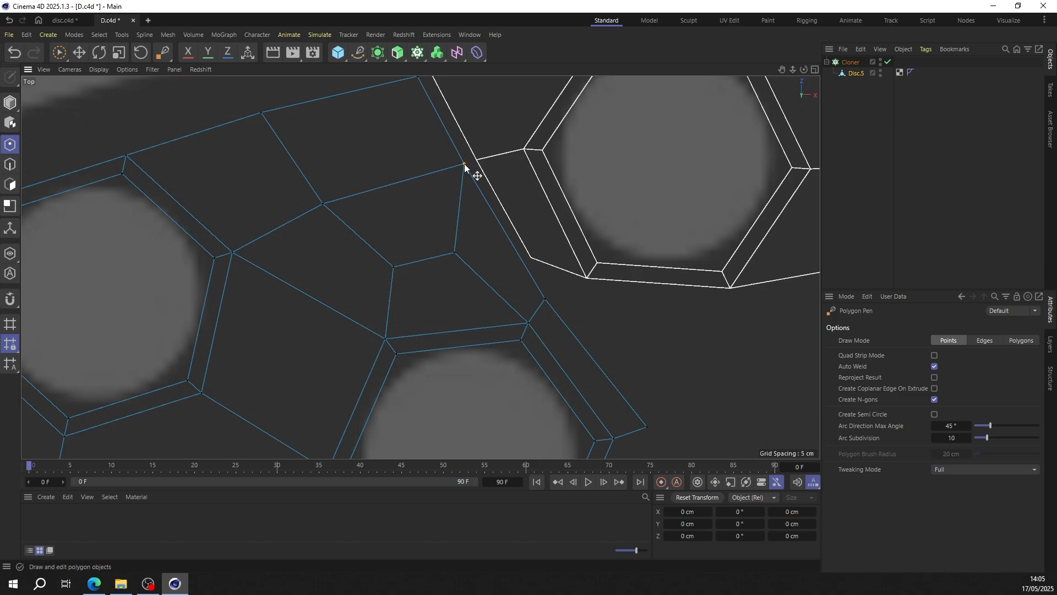
pyautogui.scroll(-8, 467, 186)
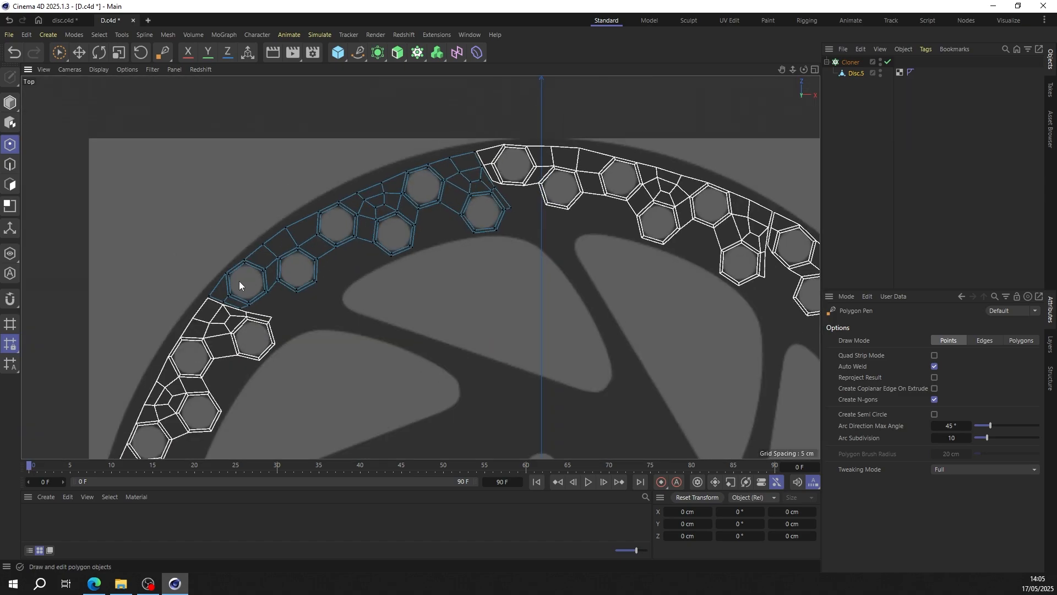
pyautogui.scroll(10, 497, 177)
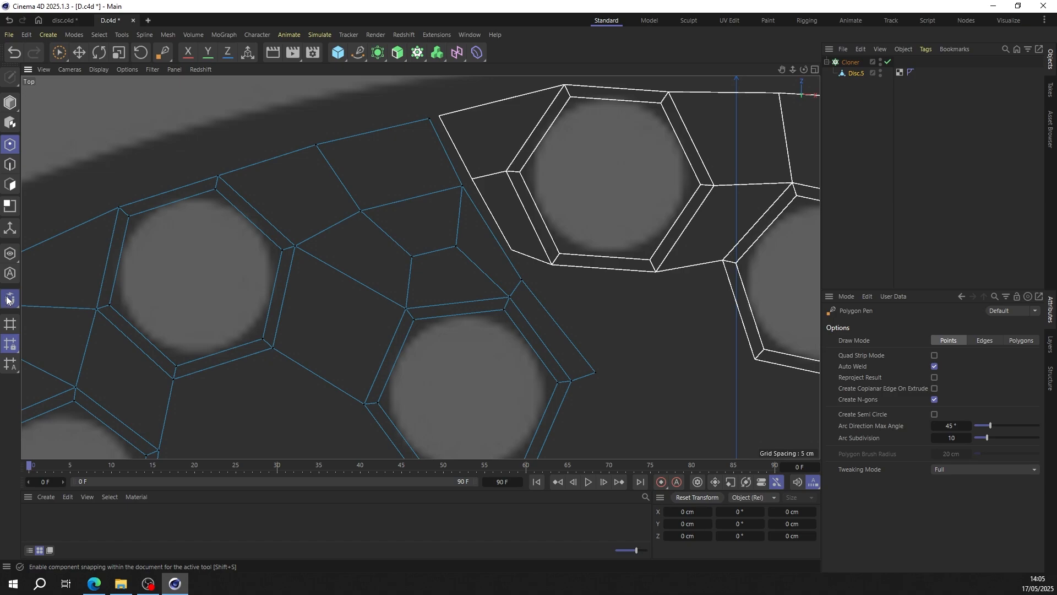
# Step: Snap the segment's border points onto the matching points of the adjacent clones at the outer corner and below the first ring
pyautogui.click(8, 300)
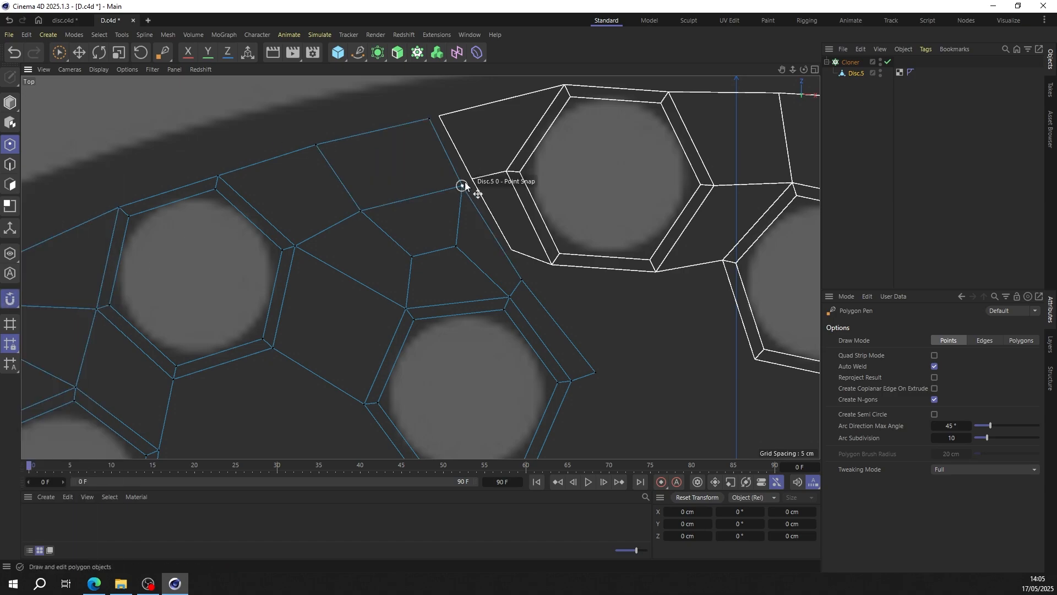
pyautogui.moveTo(465, 183); pyautogui.dragTo(473, 179)
pyautogui.moveTo(430, 119); pyautogui.dragTo(439, 116)
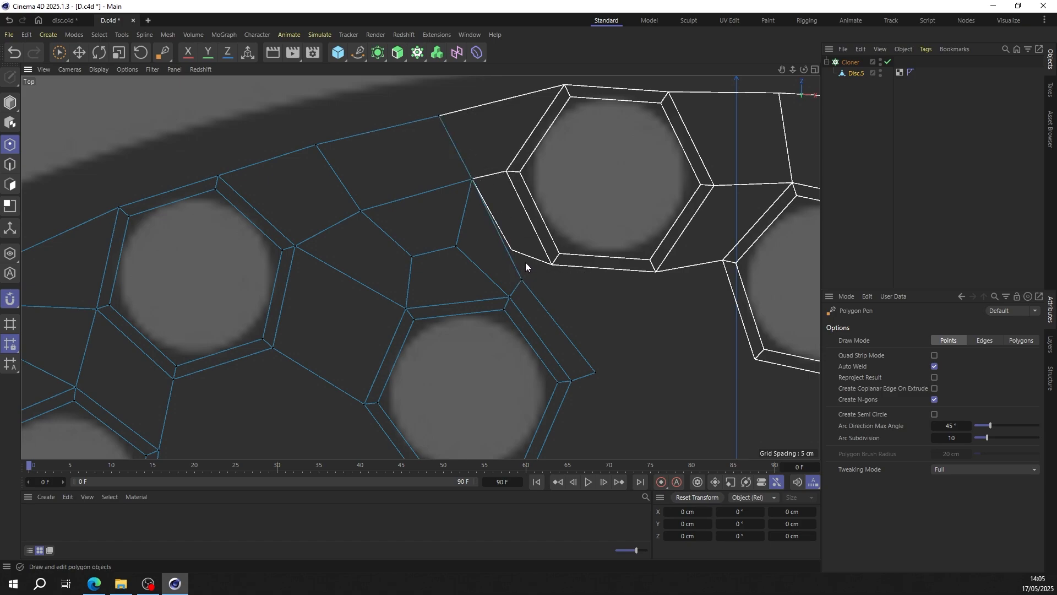
pyautogui.scroll(-5, 513, 207)
pyautogui.scroll(7, 289, 335)
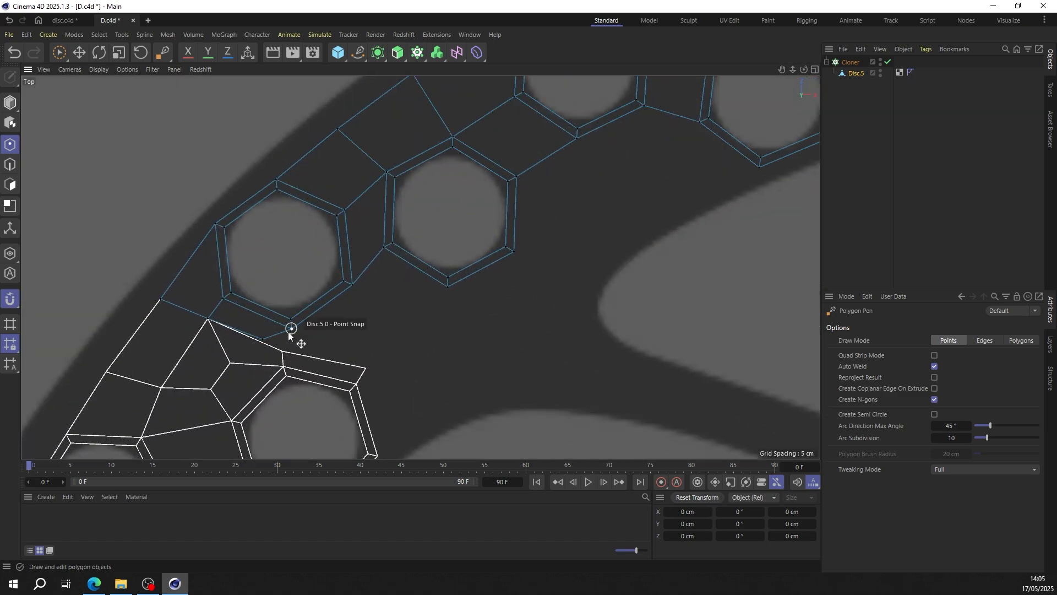
pyautogui.moveTo(289, 334)
pyautogui.mouseDown()
pyautogui.moveTo(279, 334)
pyautogui.moveTo(283, 351)
pyautogui.mouseUp()
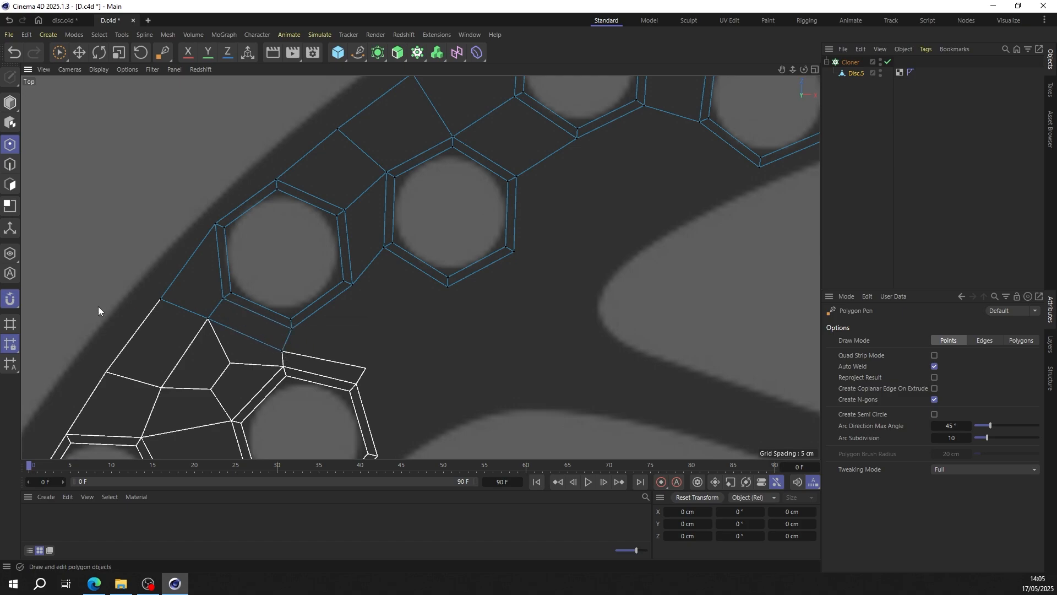
pyautogui.click(11, 300)
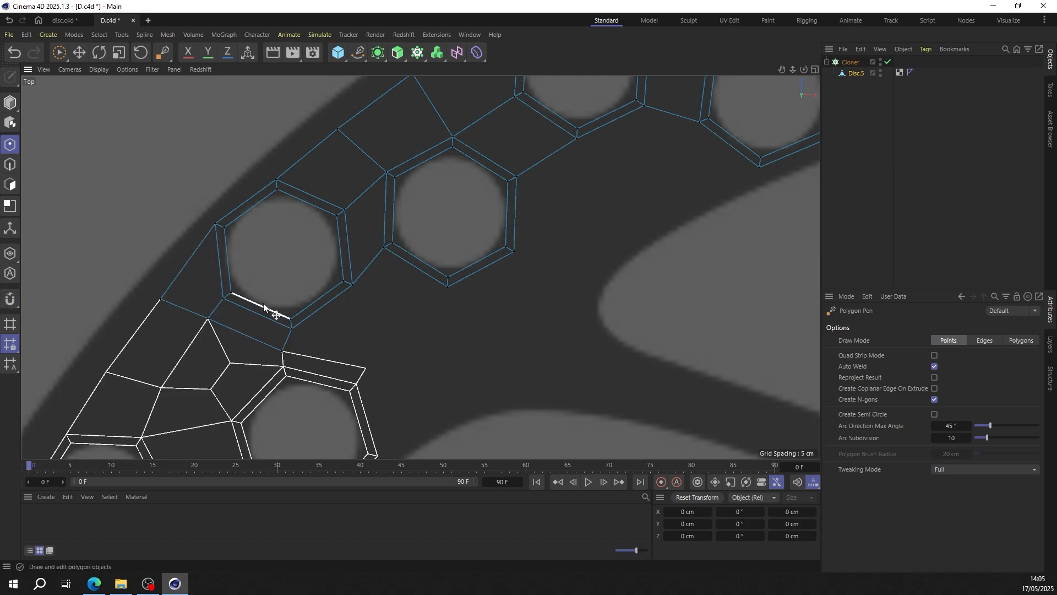
# Step: Fill the gap between the fourth, fifth and sixth rings down to the rim's inner edge with extruded, joined polygons
pyautogui.scroll(-5, 248, 354)
pyautogui.scroll(5, 621, 187)
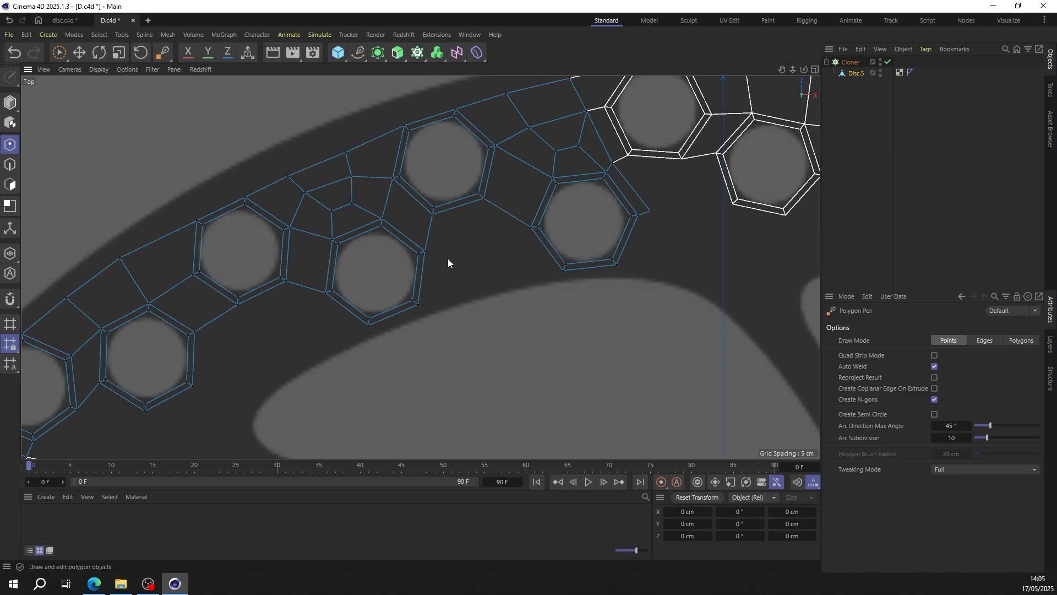
pyautogui.scroll(2, 481, 237)
pyautogui.keyDown('ctrl'); pyautogui.moveTo(447, 203); pyautogui.dragTo(522, 213); pyautogui.keyUp('ctrl')
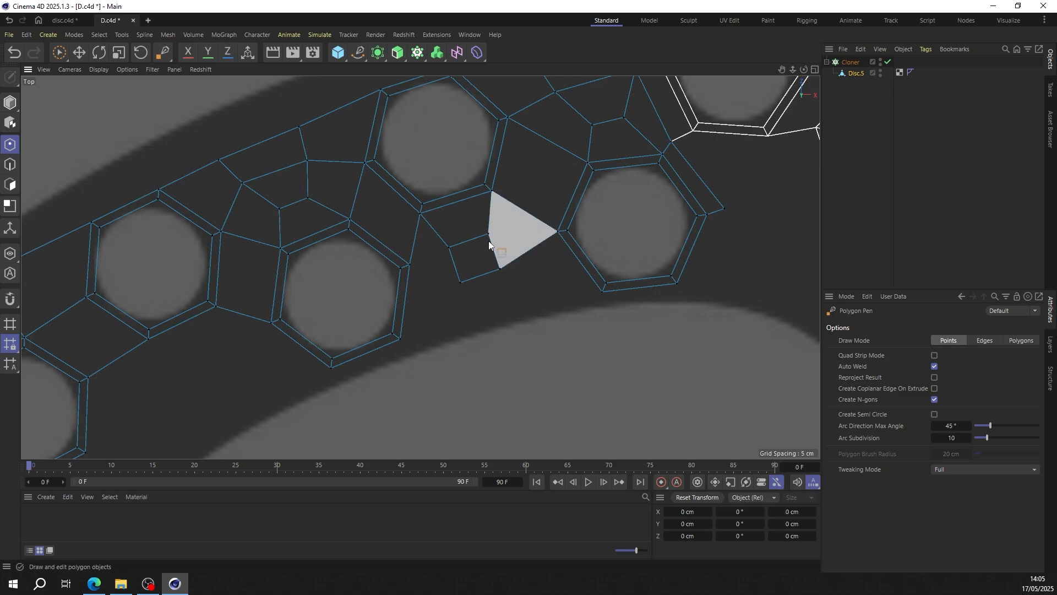
pyautogui.moveTo(480, 275); pyautogui.dragTo(484, 262)
pyautogui.keyDown('ctrl'); pyautogui.moveTo(448, 268); pyautogui.dragTo(467, 316); pyautogui.keyUp('ctrl')
pyautogui.keyDown('ctrl'); pyautogui.moveTo(530, 244); pyautogui.dragTo(539, 296); pyautogui.keyUp('ctrl')
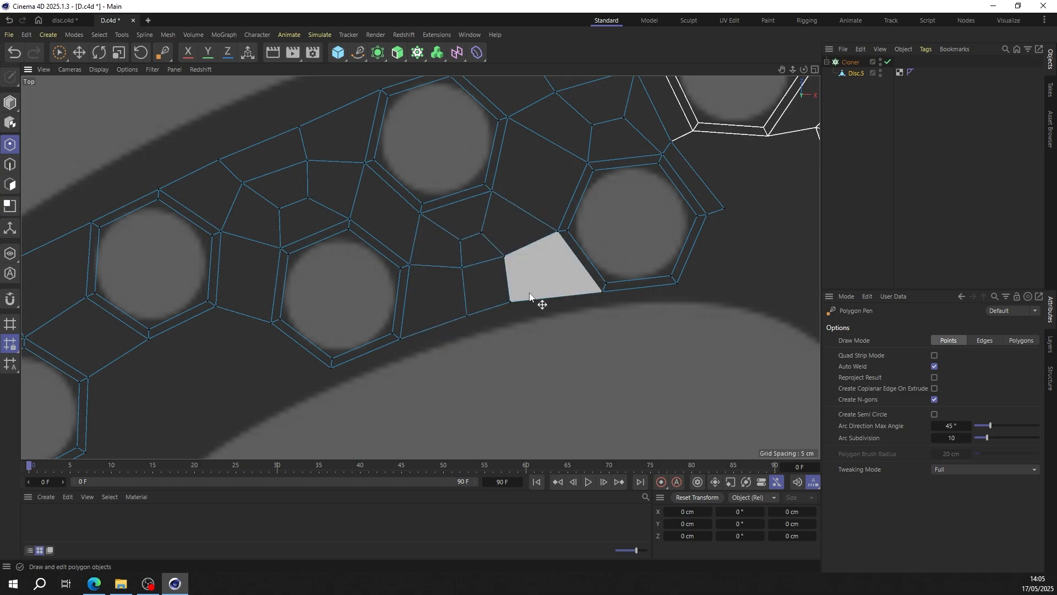
pyautogui.keyDown('ctrl'); pyautogui.moveTo(484, 263); pyautogui.dragTo(492, 306); pyautogui.keyUp('ctrl')
# Step: Fill the inner side between the second, third and fourth rings with extruded polygons and adjust their corner points along the cutout
pyautogui.scroll(-2, 493, 306)
pyautogui.keyDown('alt'); pyautogui.moveTo(299, 352); pyautogui.dragTo(376, 303, button='middle'); pyautogui.keyUp('alt')
pyautogui.keyDown('ctrl'); pyautogui.moveTo(408, 291); pyautogui.dragTo(318, 338); pyautogui.keyUp('ctrl')
pyautogui.scroll(-3, 346, 318)
pyautogui.keyDown('ctrl'); pyautogui.moveTo(298, 275); pyautogui.dragTo(349, 356); pyautogui.keyUp('ctrl')
pyautogui.scroll(4, 296, 348)
pyautogui.keyDown('ctrl'); pyautogui.moveTo(254, 324); pyautogui.dragTo(289, 373); pyautogui.keyUp('ctrl')
pyautogui.moveTo(331, 368); pyautogui.dragTo(340, 365)
pyautogui.moveTo(296, 316); pyautogui.dragTo(304, 325)
pyautogui.moveTo(289, 373); pyautogui.dragTo(283, 367)
# Step: Extrude the inner edges below the first and second rings into polygons that fill the area between them
pyautogui.keyDown('alt'); pyautogui.moveTo(186, 395); pyautogui.dragTo(325, 264, button='middle'); pyautogui.keyUp('alt')
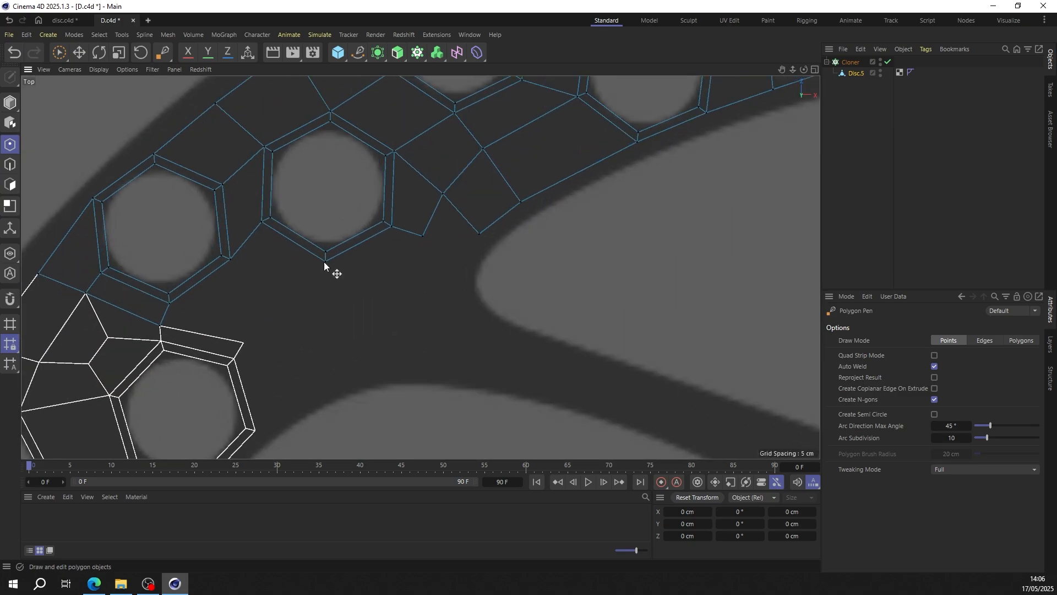
pyautogui.keyDown('ctrl'); pyautogui.moveTo(165, 315); pyautogui.dragTo(247, 328); pyautogui.keyUp('ctrl')
pyautogui.keyDown('ctrl'); pyautogui.moveTo(203, 280); pyautogui.dragTo(287, 291); pyautogui.keyUp('ctrl')
pyautogui.keyDown('ctrl'); pyautogui.moveTo(294, 241); pyautogui.dragTo(259, 275); pyautogui.keyUp('ctrl')
pyautogui.keyDown('ctrl'); pyautogui.moveTo(362, 244); pyautogui.dragTo(346, 285); pyautogui.keyUp('ctrl')
pyautogui.keyDown('ctrl'); pyautogui.moveTo(306, 277); pyautogui.dragTo(330, 300); pyautogui.keyUp('ctrl')
# Step: Reposition the corner points of the fill below the first two rings and extrude its end edge toward the spoke
pyautogui.moveTo(284, 350); pyautogui.dragTo(316, 364)
pyautogui.moveTo(312, 314); pyautogui.dragTo(339, 320)
pyautogui.moveTo(347, 287); pyautogui.dragTo(371, 300)
pyautogui.moveTo(423, 236); pyautogui.dragTo(472, 250)
pyautogui.moveTo(372, 300); pyautogui.dragTo(372, 295)
pyautogui.moveTo(340, 321); pyautogui.dragTo(339, 310)
pyautogui.moveTo(372, 296); pyautogui.dragTo(369, 290)
pyautogui.moveTo(314, 346); pyautogui.dragTo(326, 337)
pyautogui.keyDown('ctrl'); pyautogui.moveTo(317, 356); pyautogui.dragTo(342, 368); pyautogui.keyUp('ctrl')
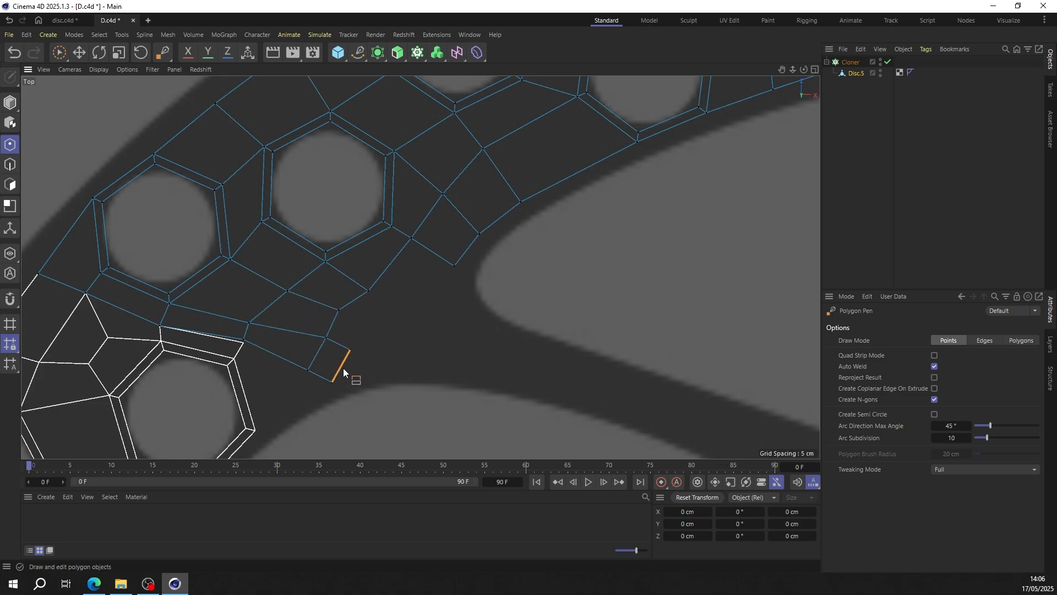
# Step: Extrude the sixth ring's free edge toward the adjacent clone and place the new corner along the rim's inner edge
pyautogui.scroll(-5, 342, 367)
pyautogui.scroll(7, 550, 270)
pyautogui.keyDown('ctrl'); pyautogui.moveTo(499, 187); pyautogui.dragTo(457, 282); pyautogui.keyUp('ctrl')
pyautogui.moveTo(465, 279); pyautogui.dragTo(531, 292)
# Step: Snap the fill's lower corner below the first ring to the adjacent clone's border and reshape the polygon at the spoke's base
pyautogui.scroll(-5, 531, 295)
pyautogui.scroll(7, 349, 302)
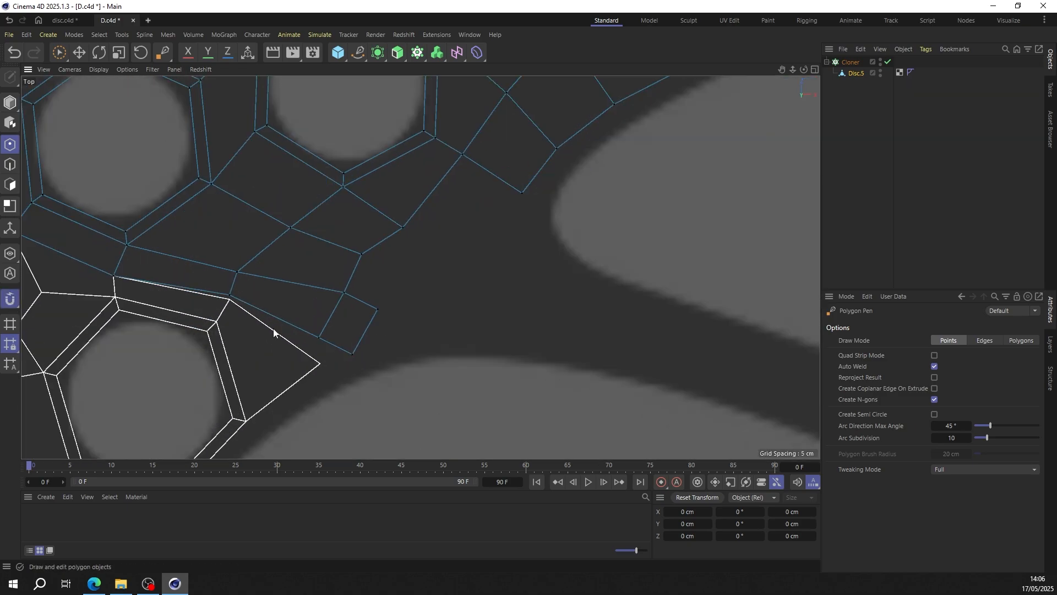
pyautogui.moveTo(364, 366); pyautogui.dragTo(340, 362)
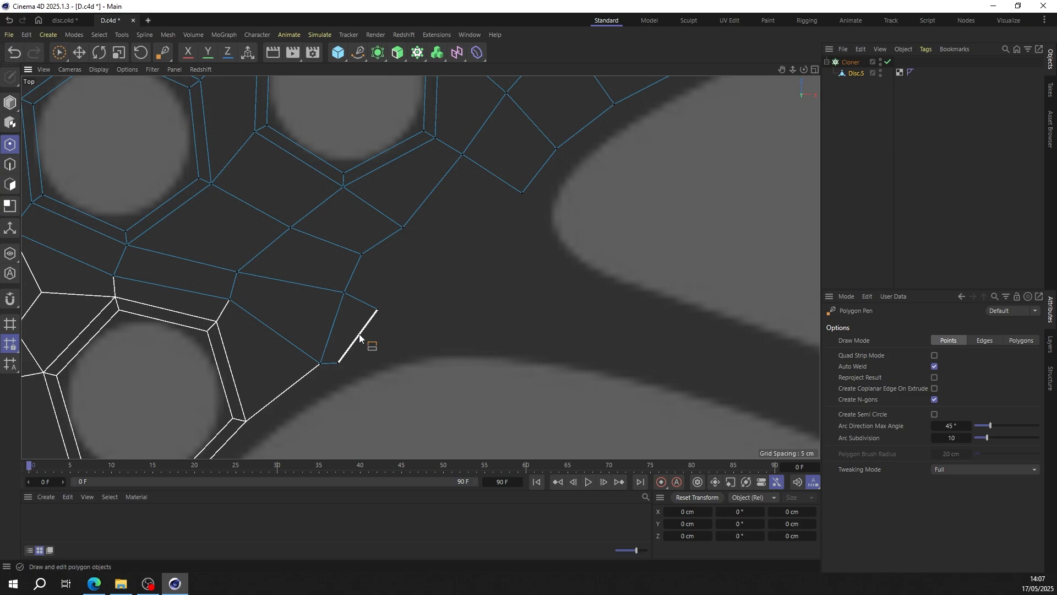
pyautogui.moveTo(378, 309); pyautogui.dragTo(384, 296)
pyautogui.moveTo(339, 362); pyautogui.dragTo(405, 340)
pyautogui.moveTo(344, 292); pyautogui.dragTo(334, 292)
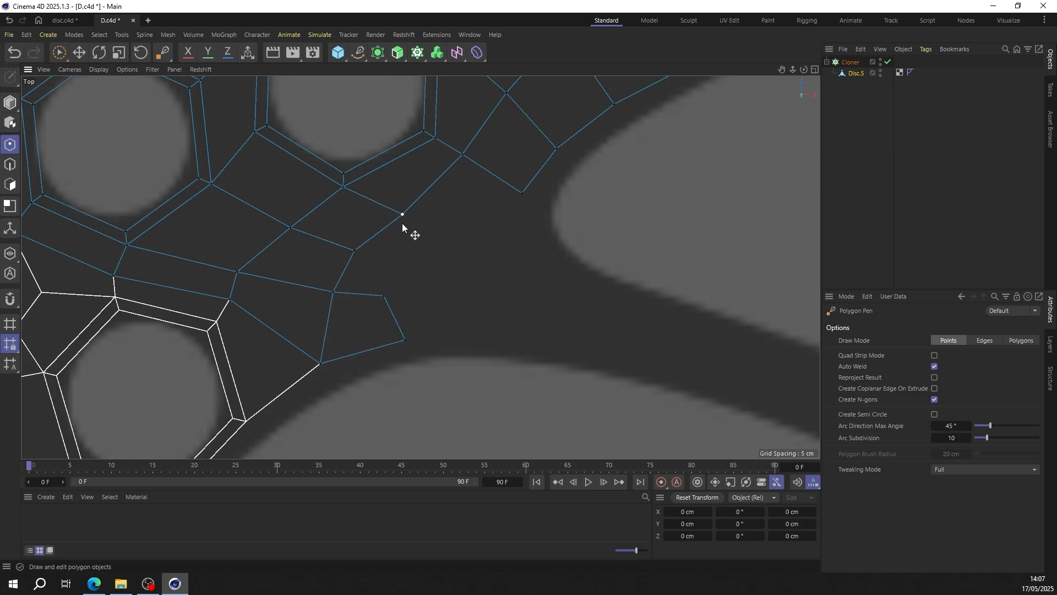
# Step: Select the segment's outer border edges and extrude them outward by 7.2 cm with an edge rotation of 90°
pyautogui.scroll(-5, 402, 223)
pyautogui.scroll(2, 522, 182)
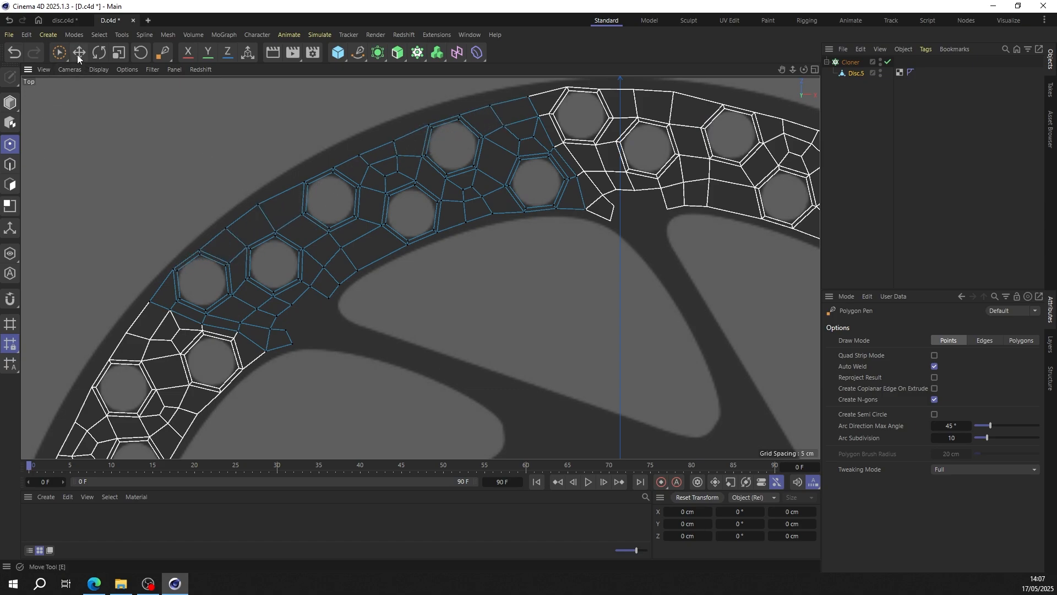
pyautogui.press('e')
pyautogui.press('Return')
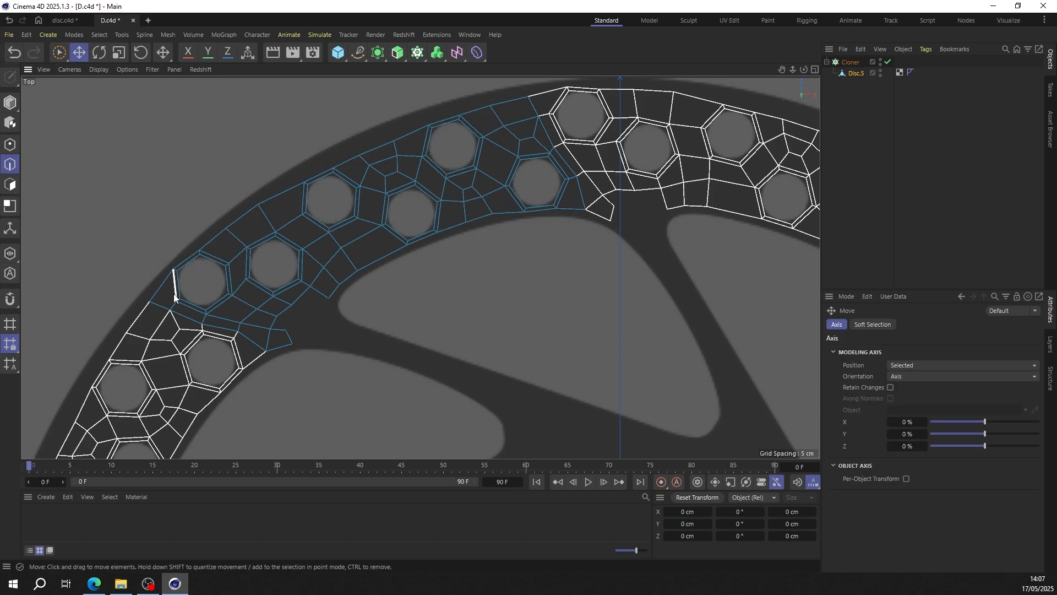
pyautogui.click(160, 286)
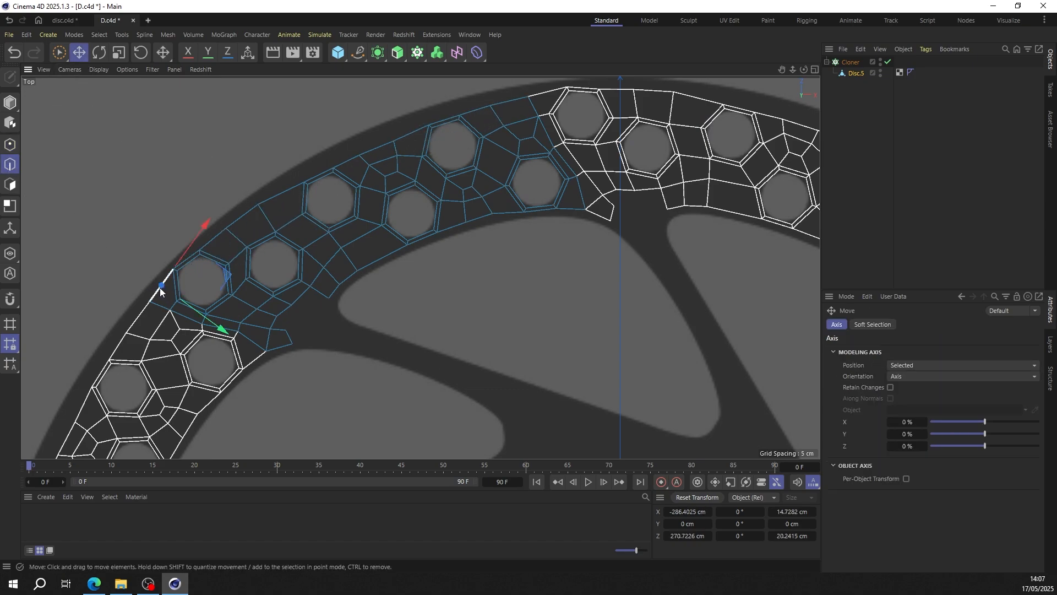
pyautogui.doubleClick(511, 102)
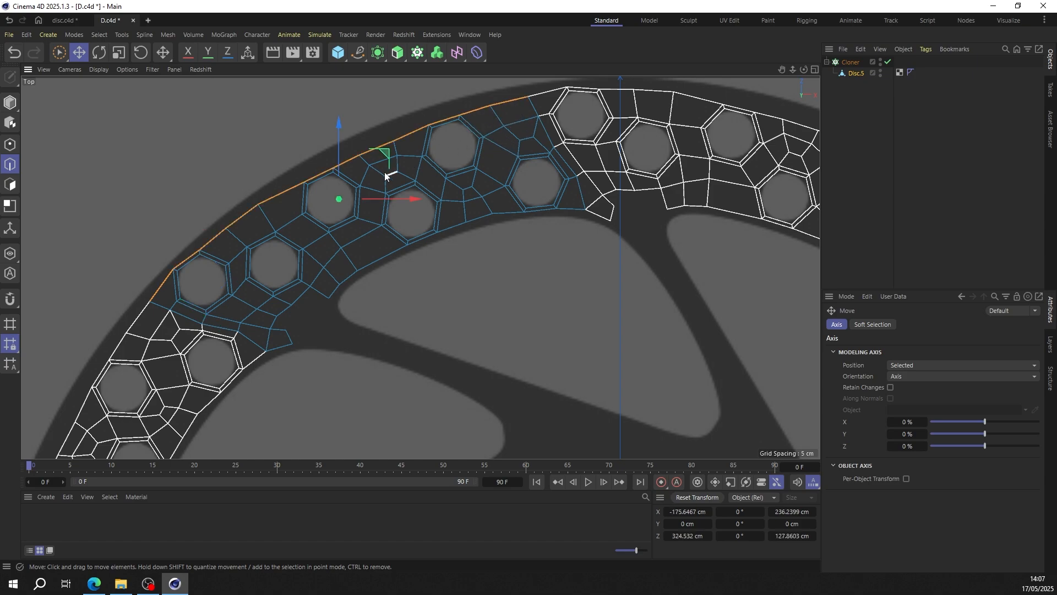
pyautogui.press('d')
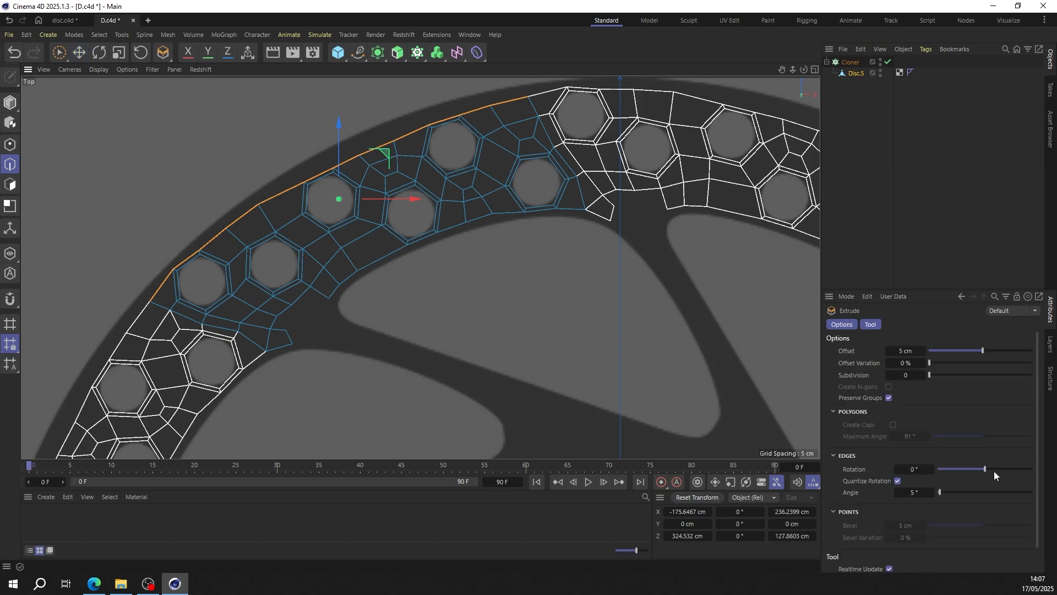
pyautogui.click(915, 468)
pyautogui.moveTo(417, 302); pyautogui.dragTo(431, 302)
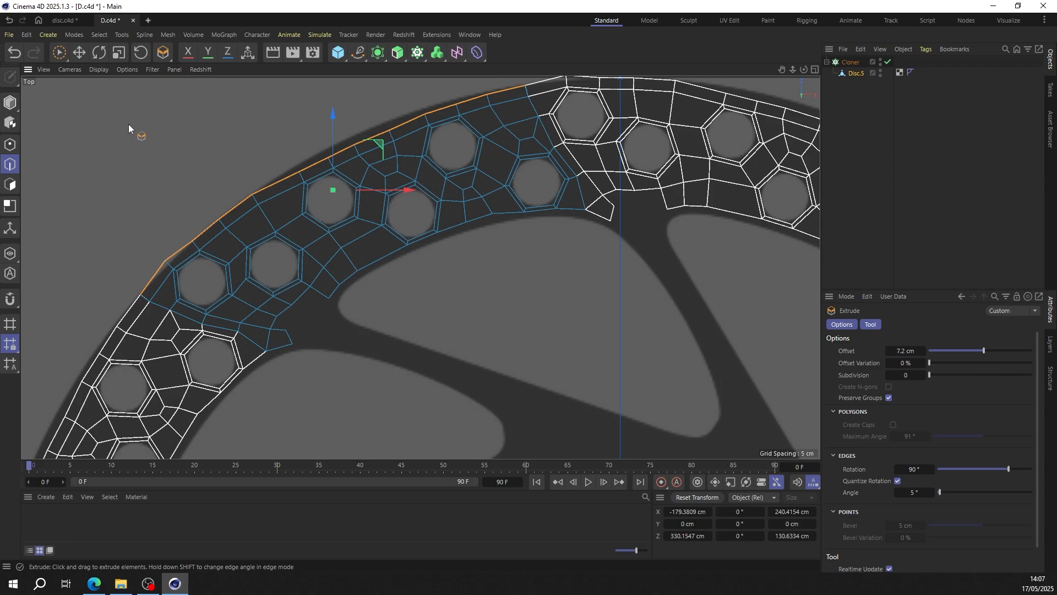
# Step: Using the Polygon Pen in point mode, move the outer strip's points beside the first rings onto the reference disc's outline
pyautogui.click(78, 52)
pyautogui.click(10, 144)
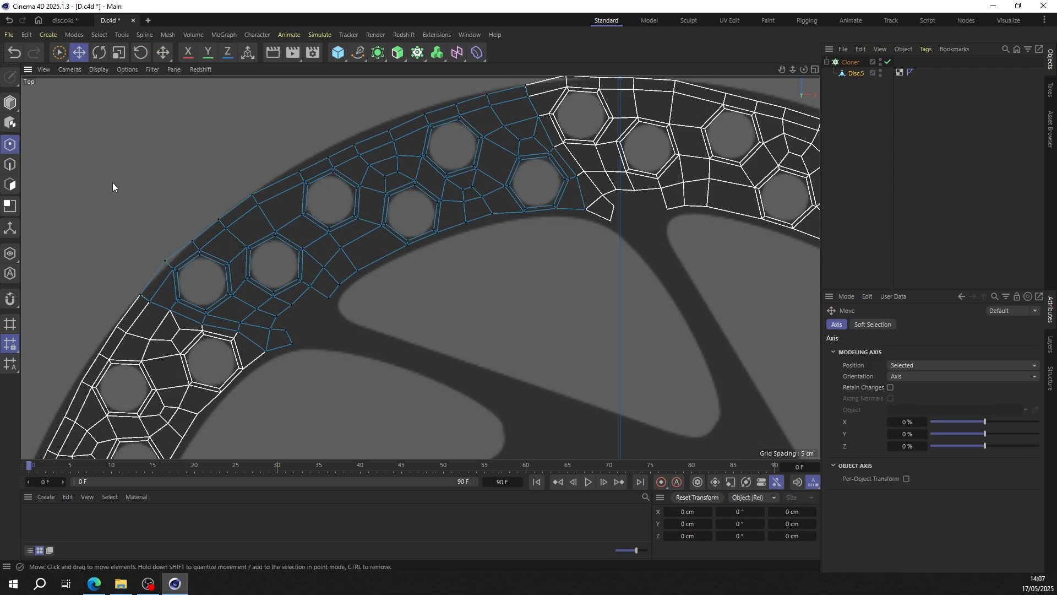
pyautogui.press('m')
pyautogui.press('e')
pyautogui.scroll(5, 189, 228)
pyautogui.scroll(-3, 132, 360)
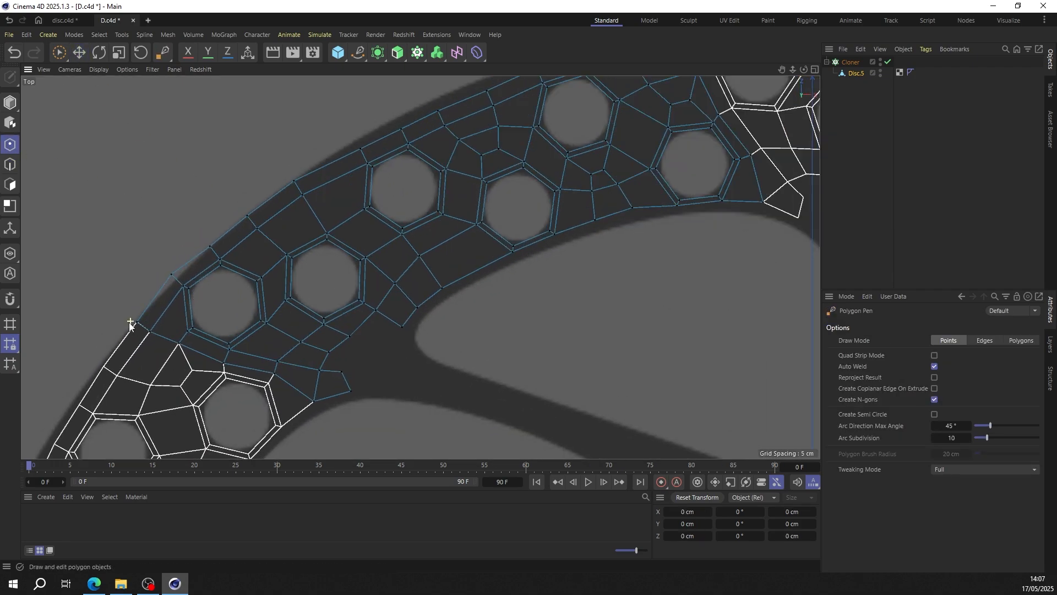
pyautogui.scroll(5, 130, 322)
pyautogui.scroll(-3, 154, 300)
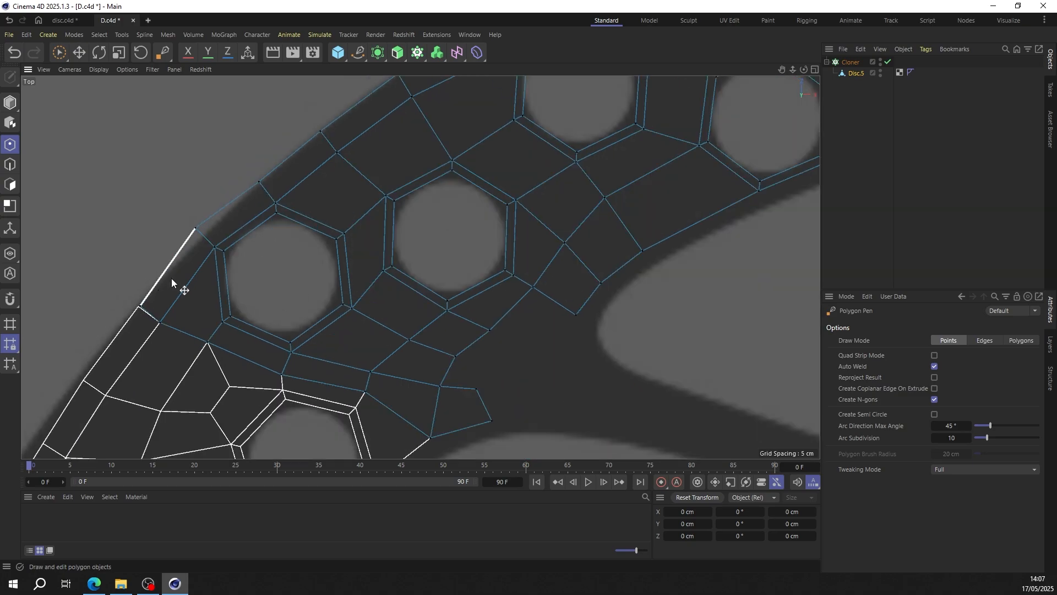
pyautogui.moveTo(201, 231); pyautogui.dragTo(203, 234)
pyautogui.scroll(-3, 260, 182)
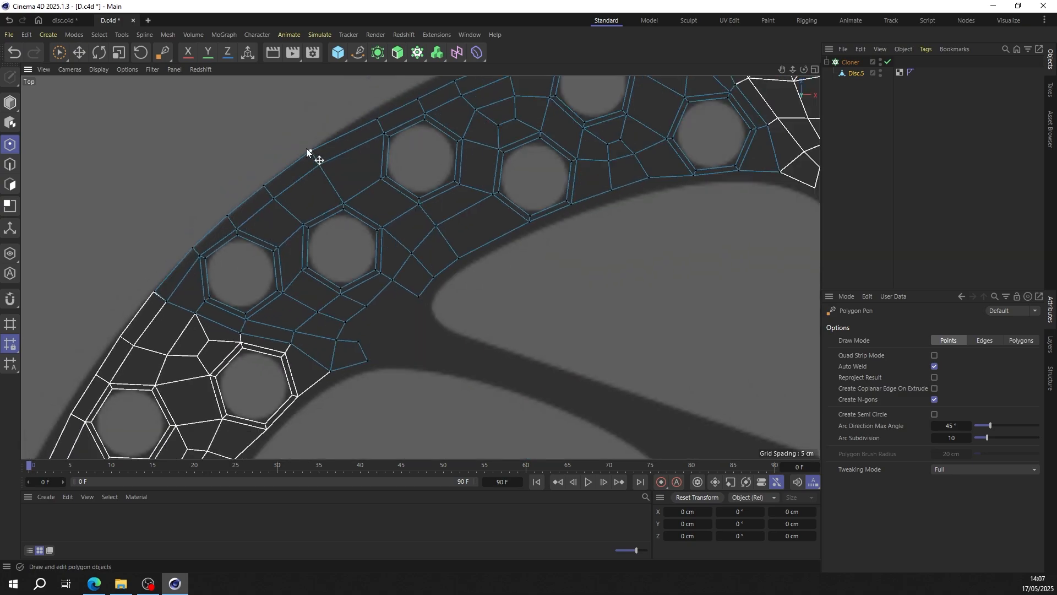
# Step: Move the outer strip's points above the remaining rings onto the reference disc's outline to smooth the rim's curve
pyautogui.scroll(-3, 304, 186)
pyautogui.scroll(4, 267, 238)
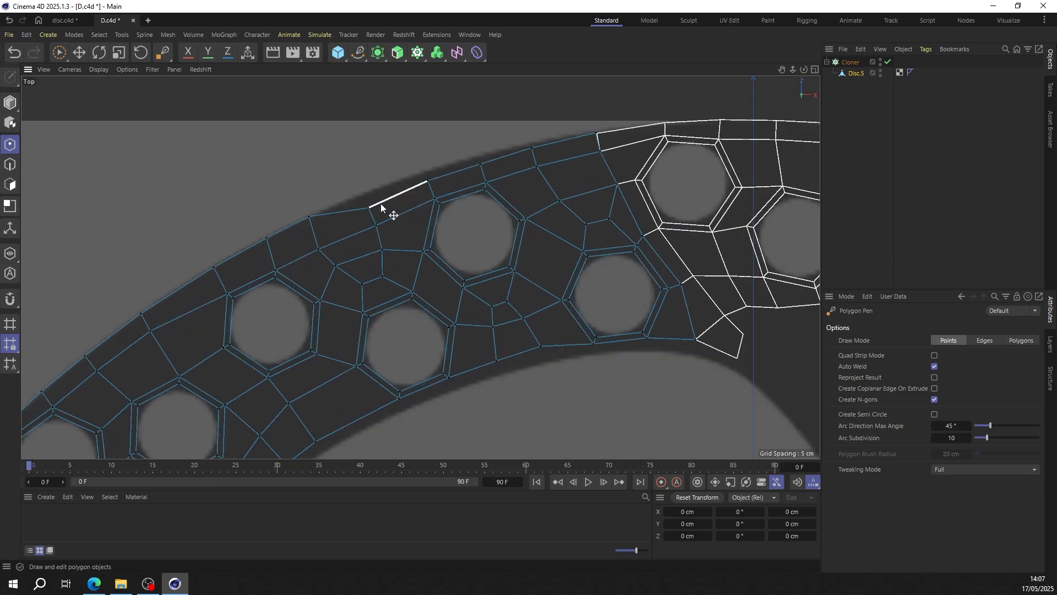
pyautogui.moveTo(369, 207); pyautogui.dragTo(366, 193)
pyautogui.moveTo(428, 181); pyautogui.dragTo(477, 157)
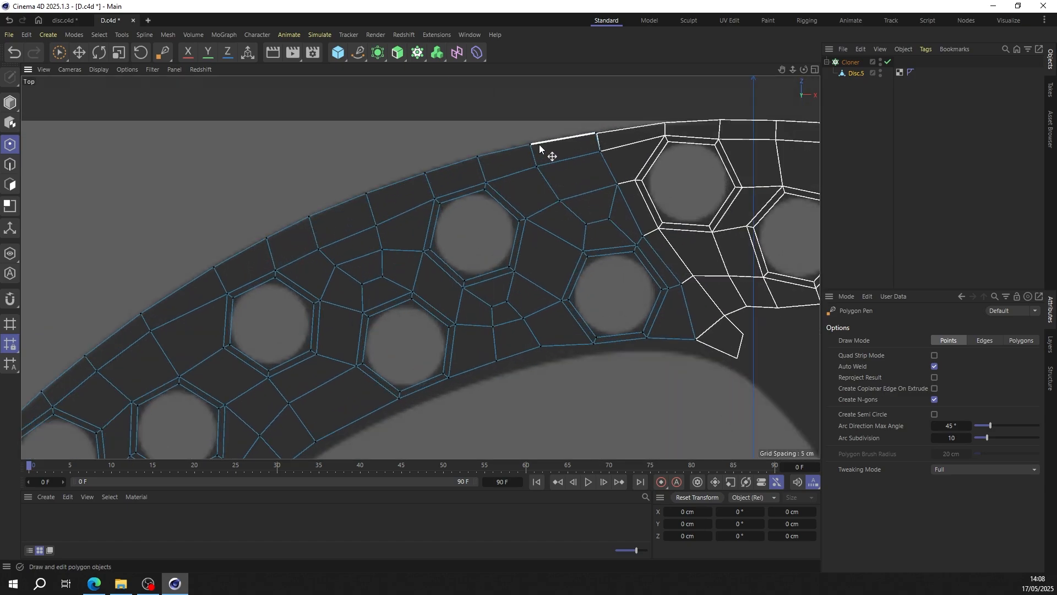
pyautogui.scroll(-3, 537, 160)
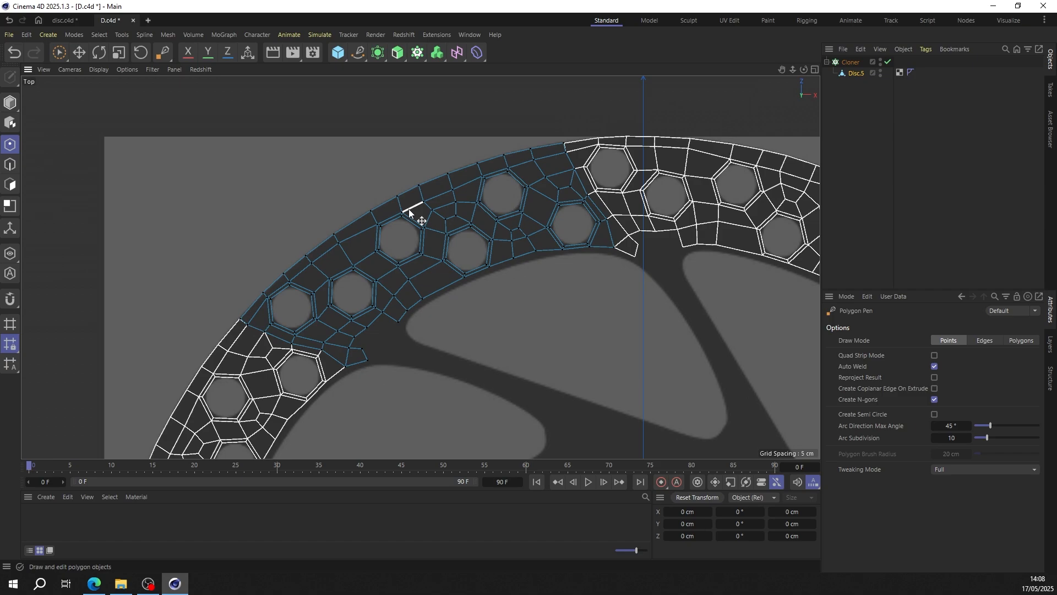
pyautogui.scroll(3, 409, 211)
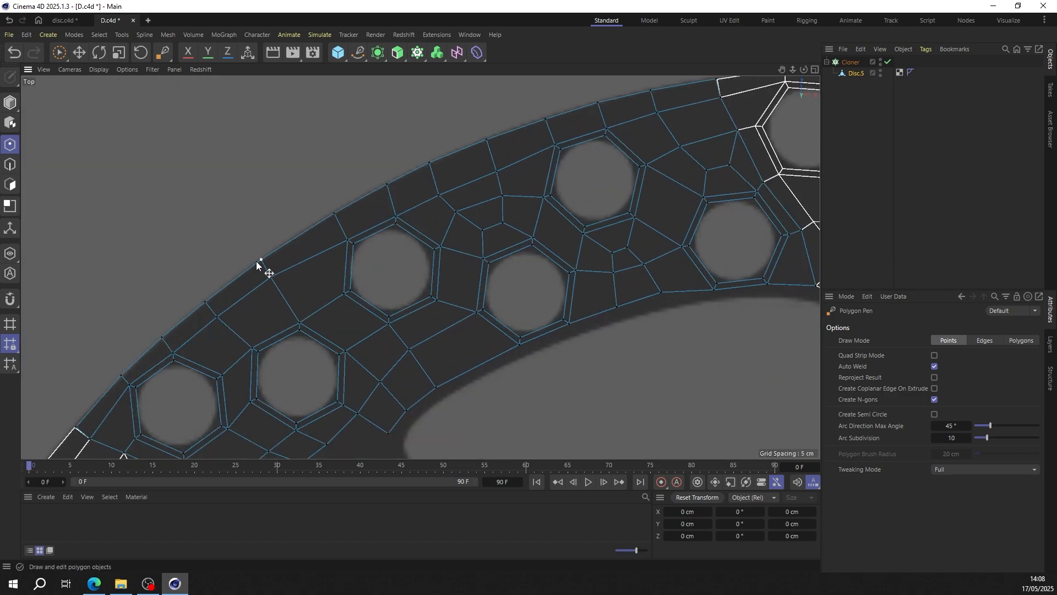
pyautogui.scroll(-2, 256, 261)
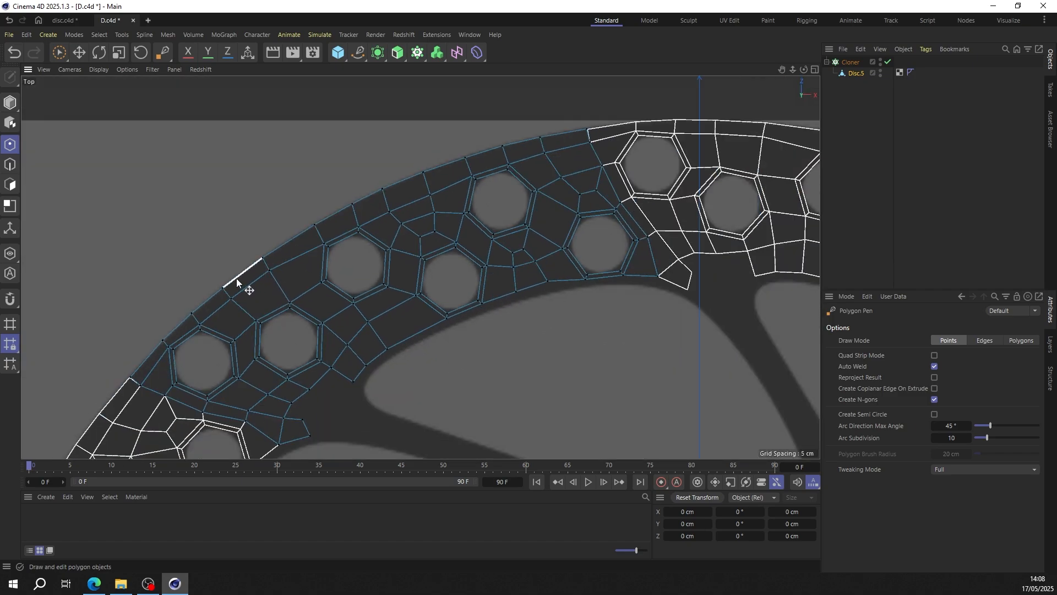
# Step: Try to distribute the outer strip's cross edges evenly by selecting them as a ring and applying Equal Spacing at 100 %
pyautogui.click(10, 164)
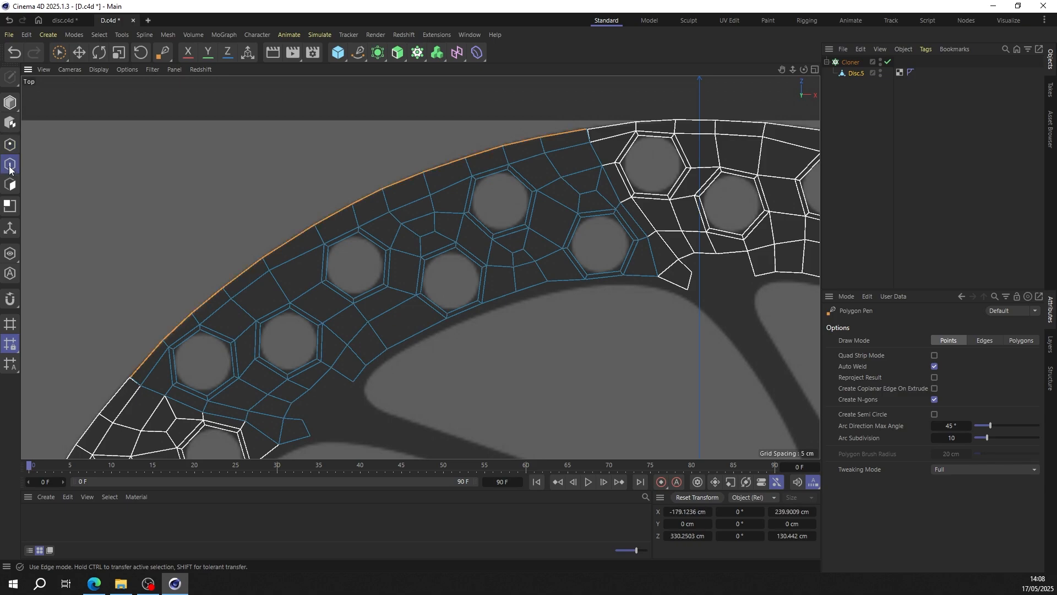
pyautogui.press('m')
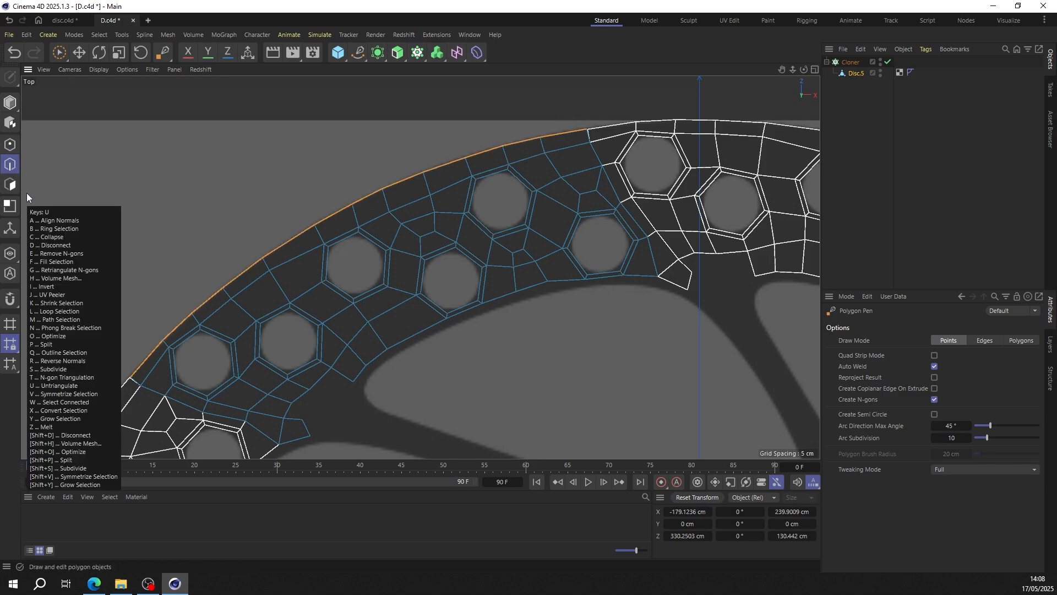
pyautogui.press('b')
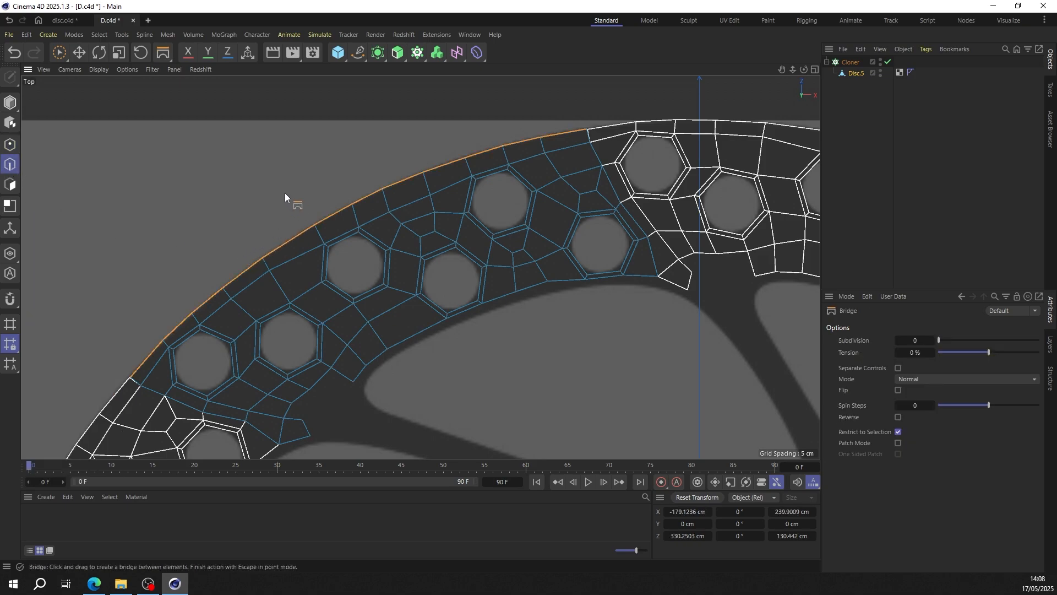
pyautogui.press('v')
pyautogui.moveTo(310, 172)
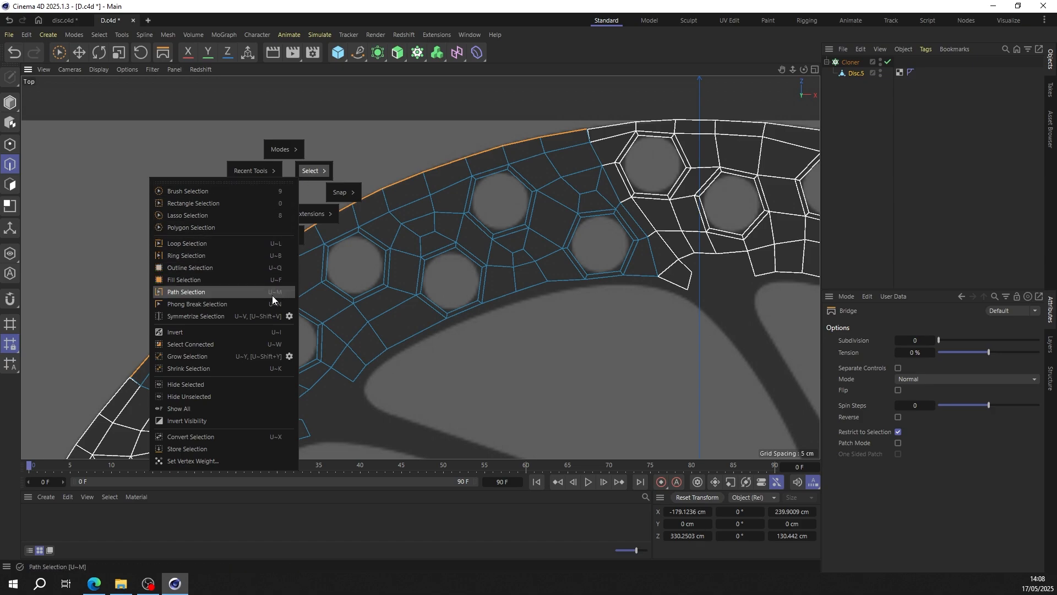
pyautogui.click(220, 257)
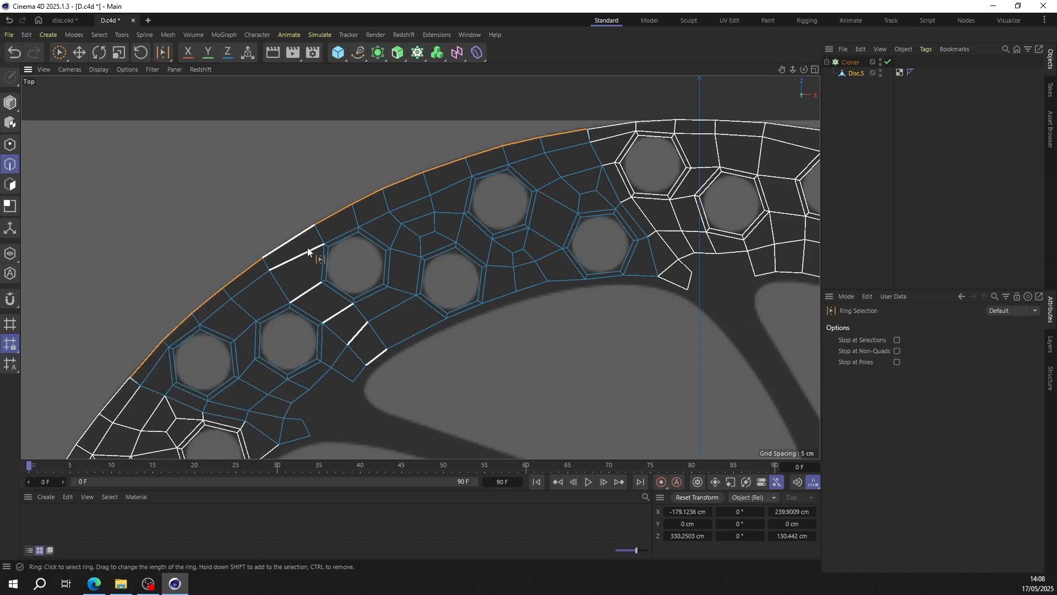
pyautogui.click(318, 236)
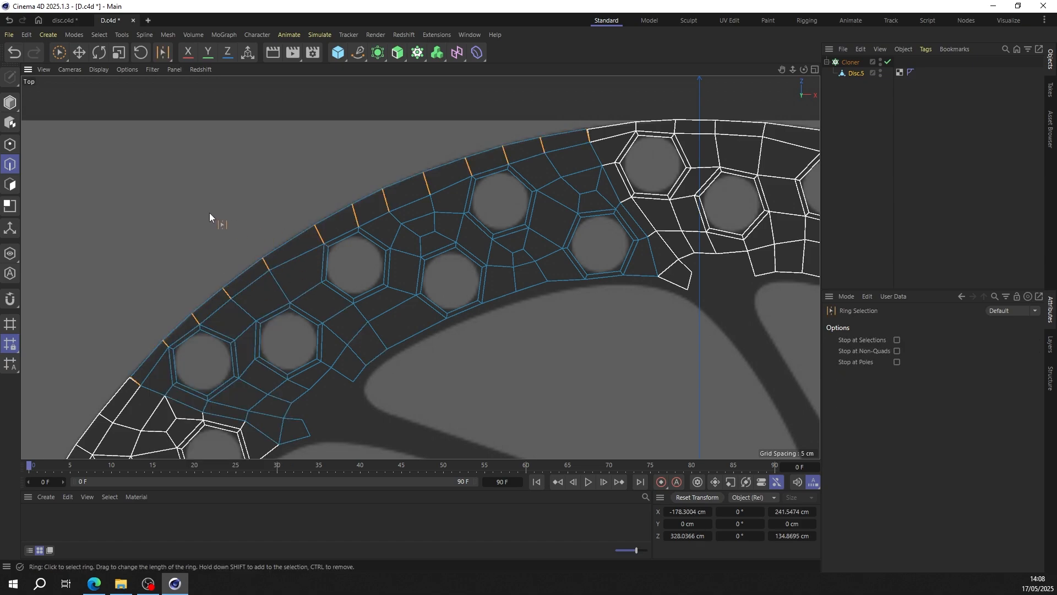
pyautogui.rightClick(215, 212)
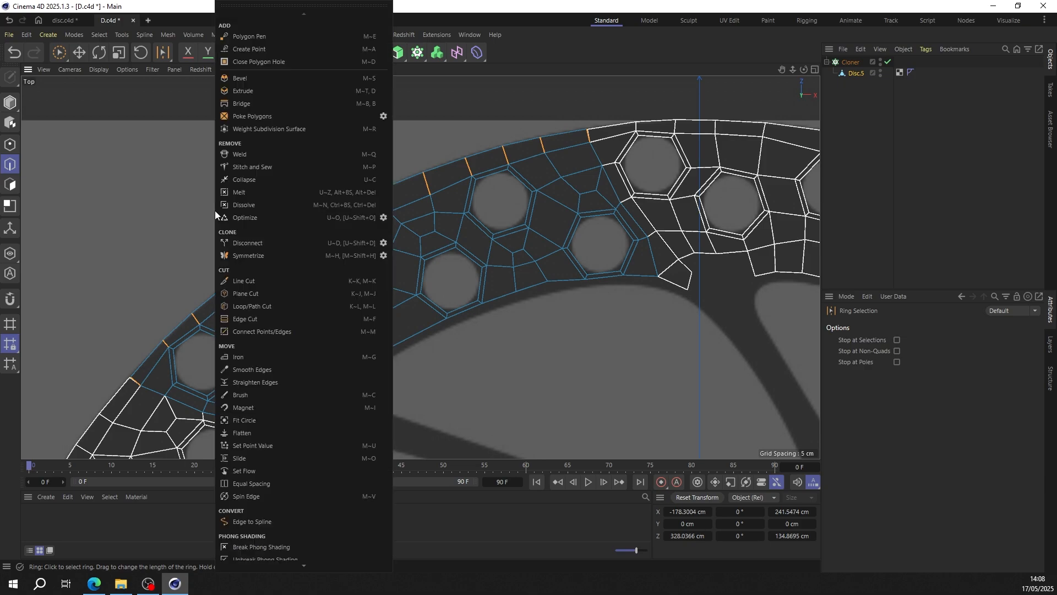
pyautogui.click(253, 485)
pyautogui.moveTo(152, 243)
pyautogui.mouseDown()
pyautogui.moveTo(124, 242)
pyautogui.moveTo(152, 248)
pyautogui.mouseUp()
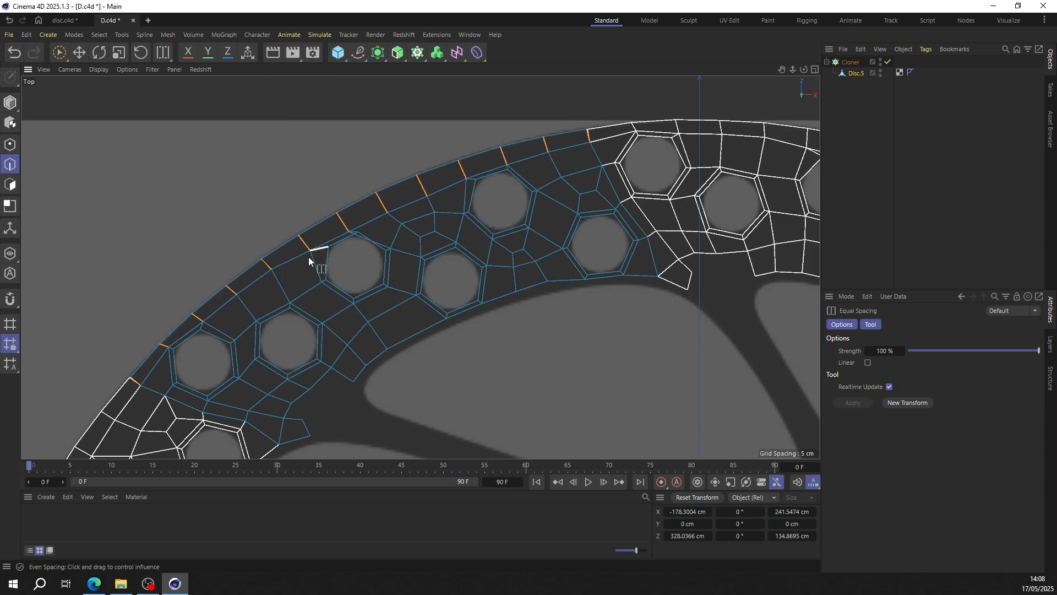
pyautogui.scroll(1, 352, 237)
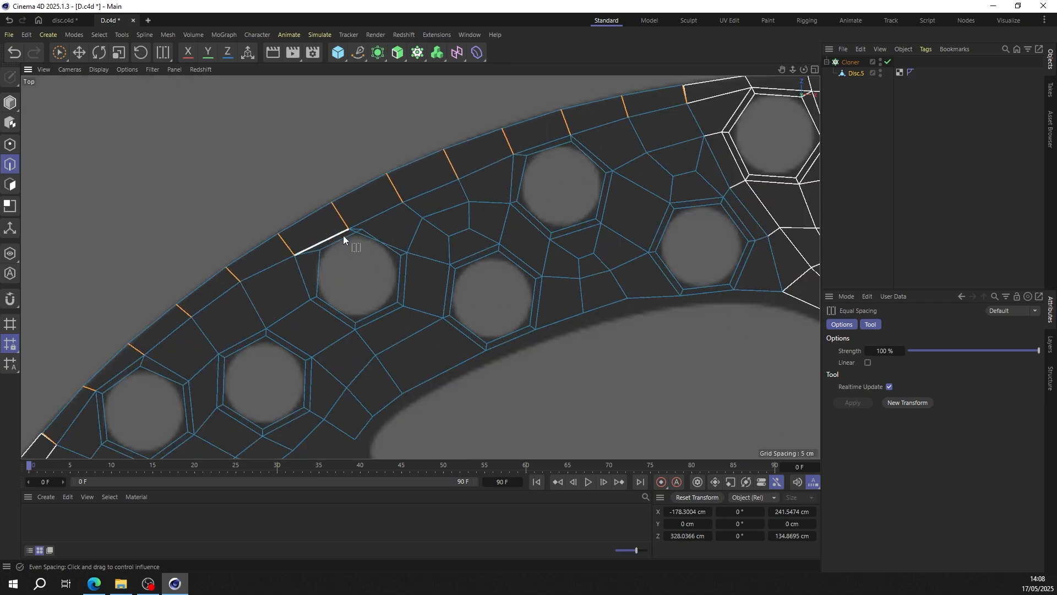
pyautogui.scroll(2, 342, 236)
pyautogui.scroll(-5, 314, 240)
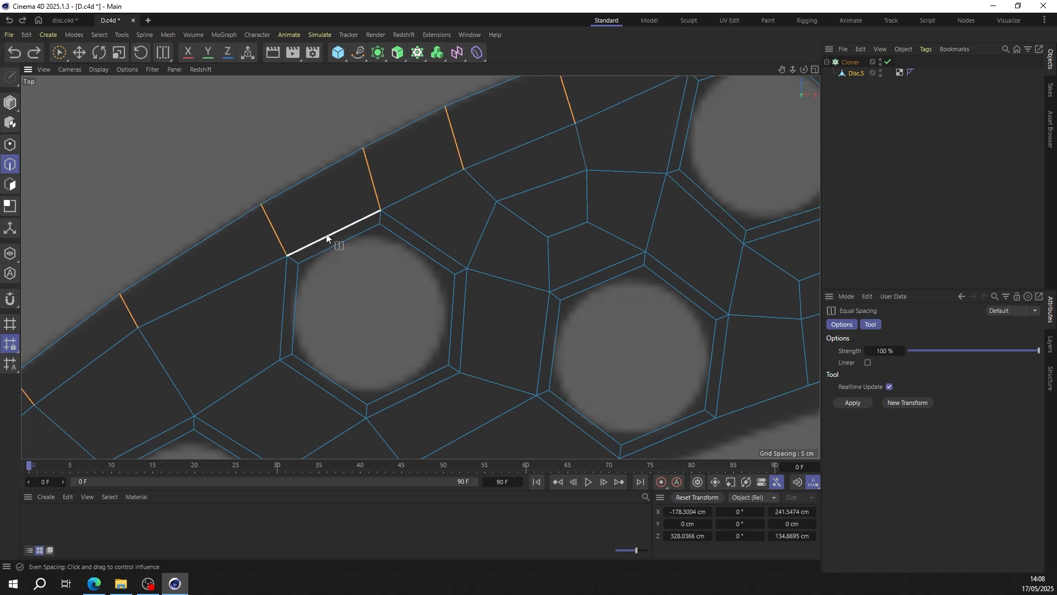
# Step: Select the segment's outer border edge loop and extrude it outward as an extra strip beyond the reference outline
pyautogui.click(79, 52)
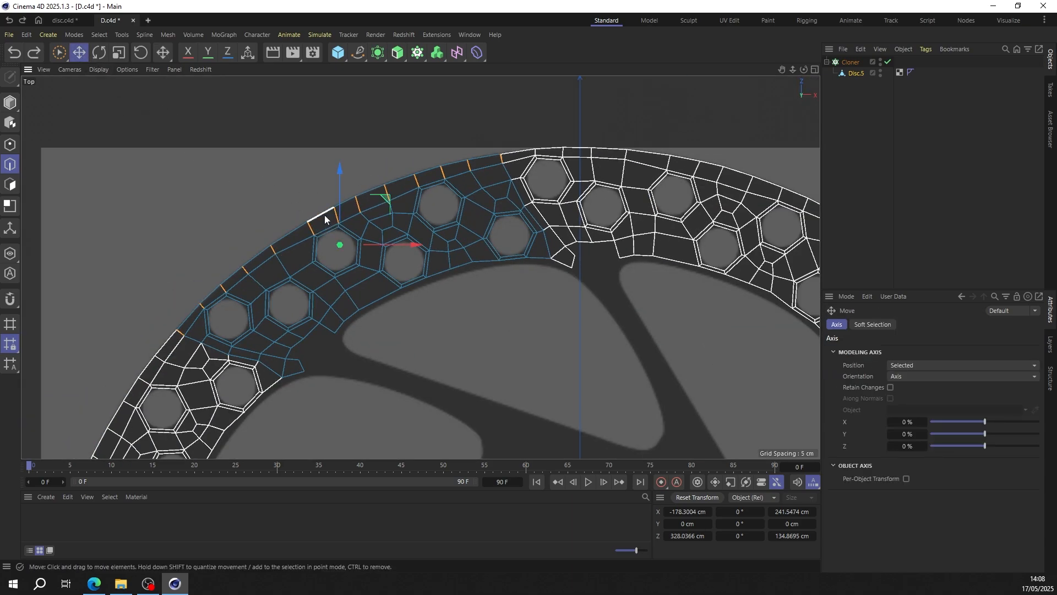
pyautogui.doubleClick(325, 218)
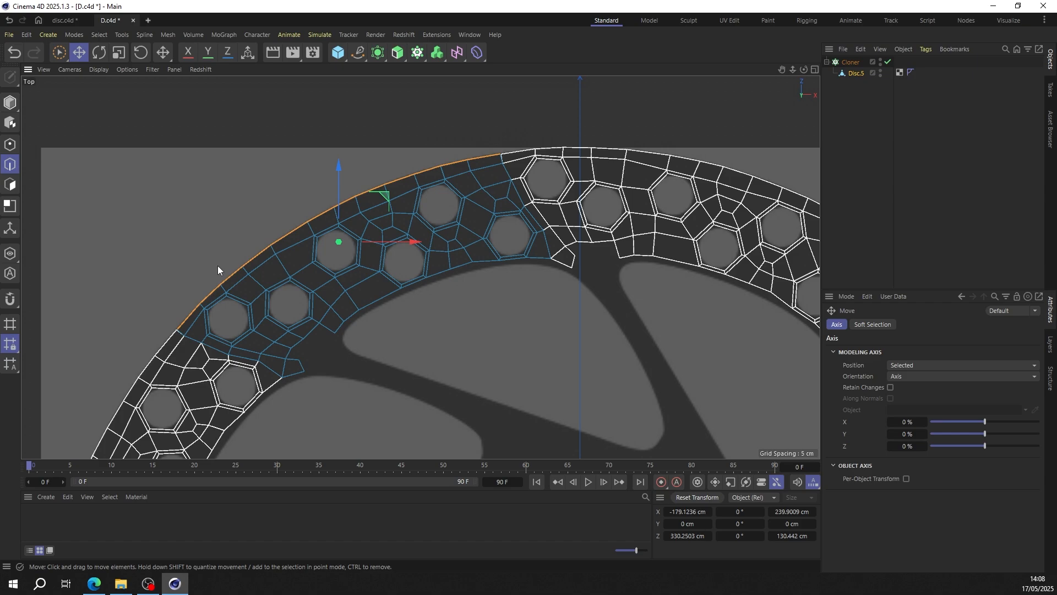
pyautogui.press('d')
pyautogui.moveTo(302, 246); pyautogui.dragTo(346, 246)
# Step: Select the ring of cross edges in the new outermost strip and apply Equal Spacing at 100 % strength
pyautogui.press('u')
pyautogui.press('b')
pyautogui.click(303, 219)
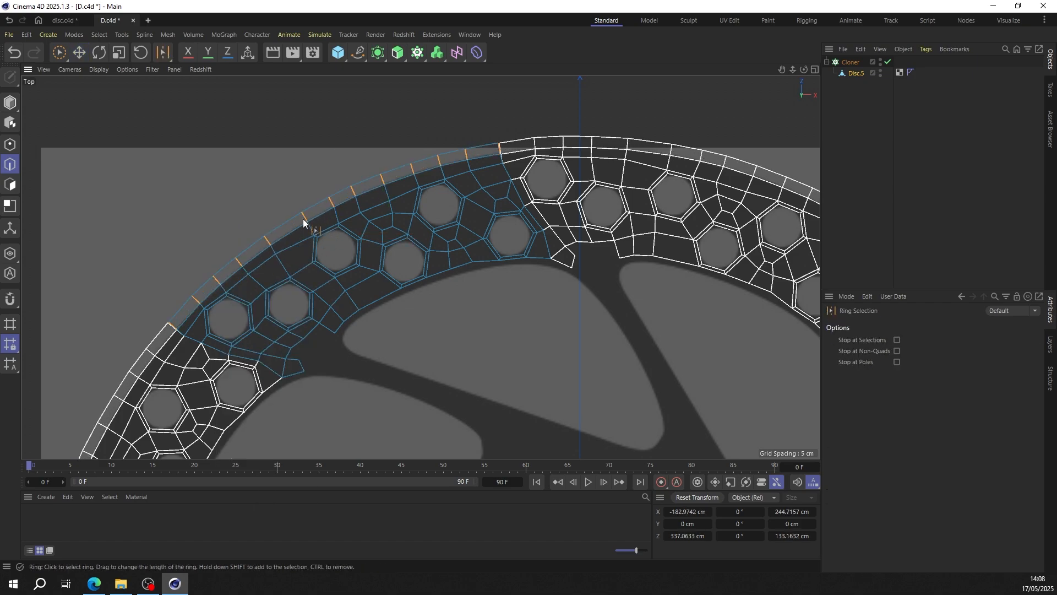
pyautogui.scroll(5, 339, 233)
pyautogui.press('m')
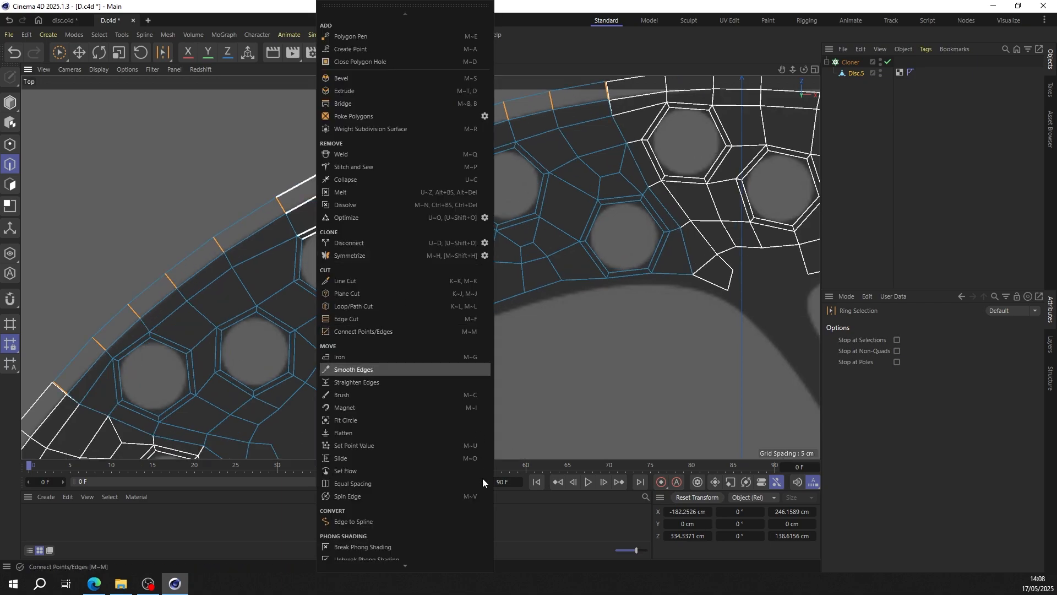
pyautogui.click(369, 484)
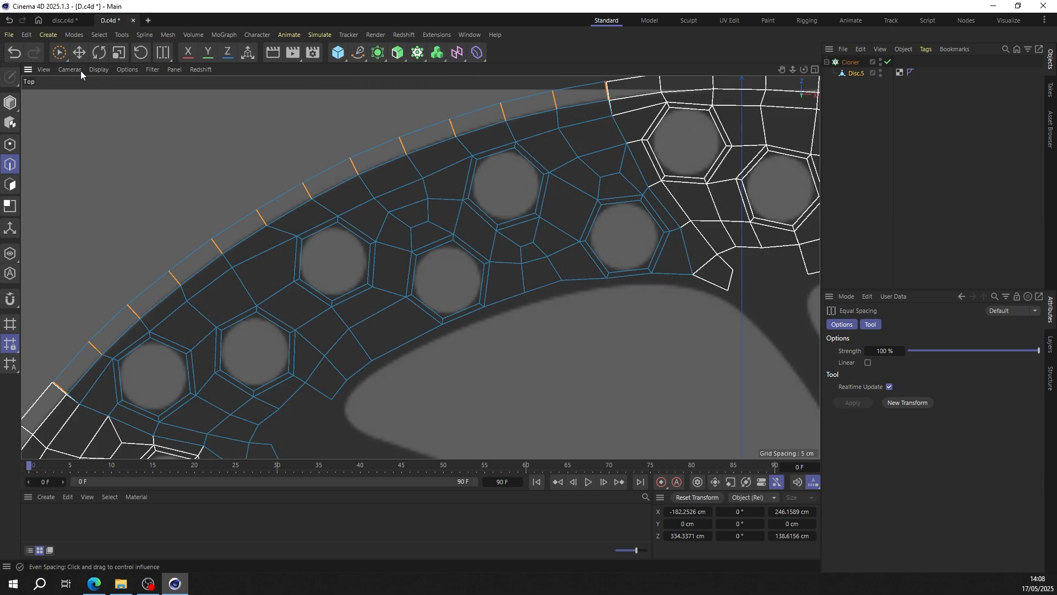
# Step: Delete the outermost strip by selecting its outer border edge loop
pyautogui.click(79, 52)
pyautogui.doubleClick(226, 226)
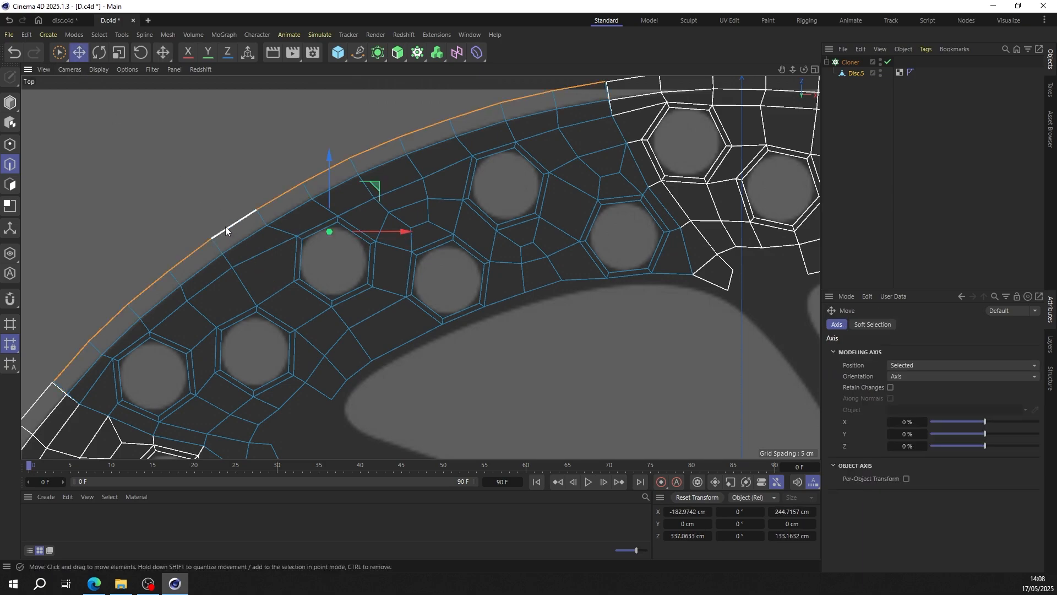
pyautogui.press('Delete')
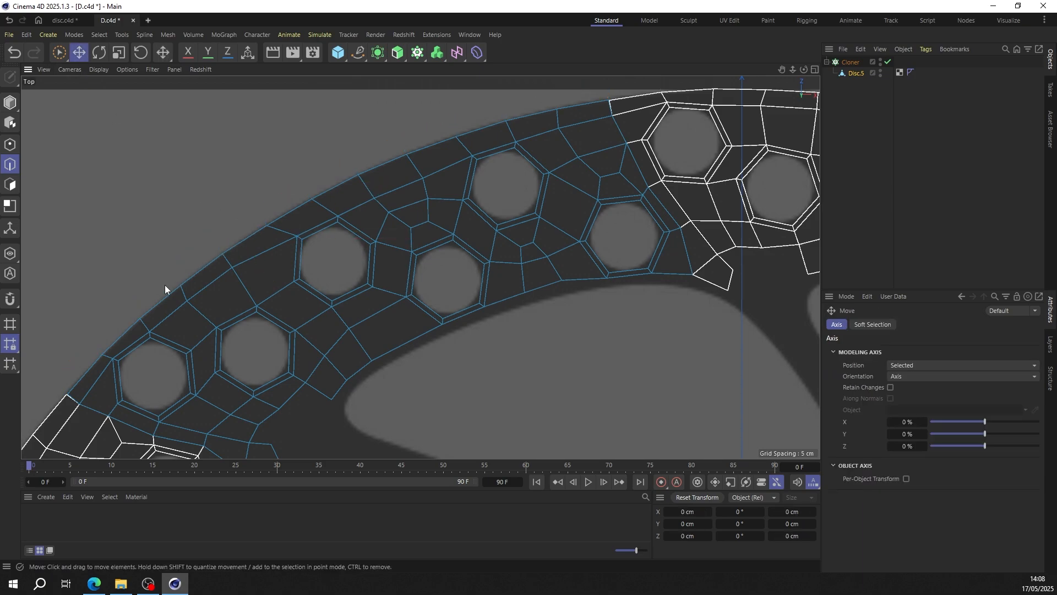
# Step: With the Polygon Pen, extrude the segment's inner border edges below the rings onto the outline of the reference opening
pyautogui.scroll(-4, 157, 282)
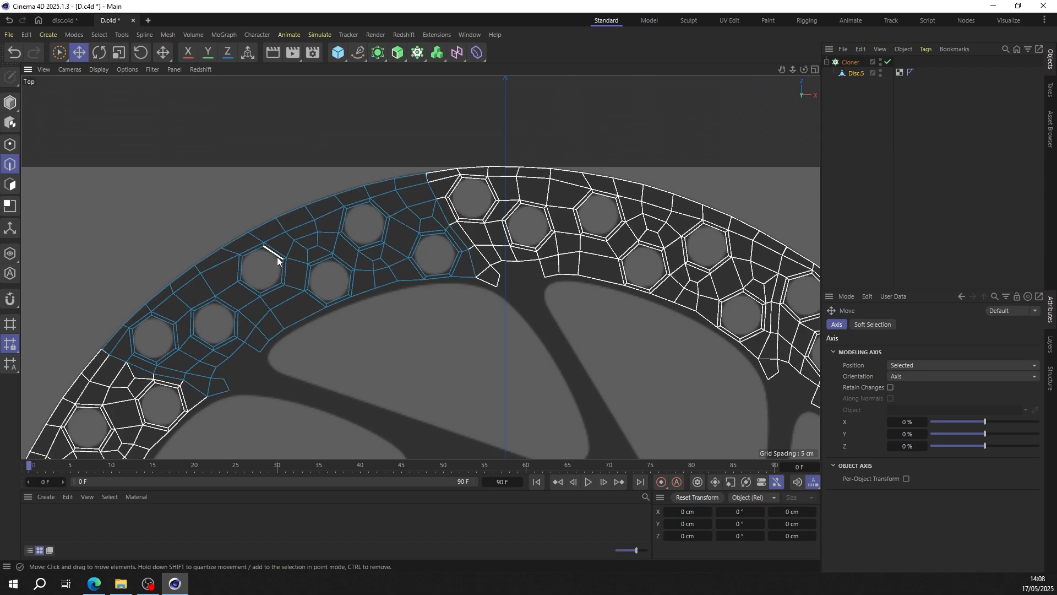
pyautogui.scroll(3, 489, 311)
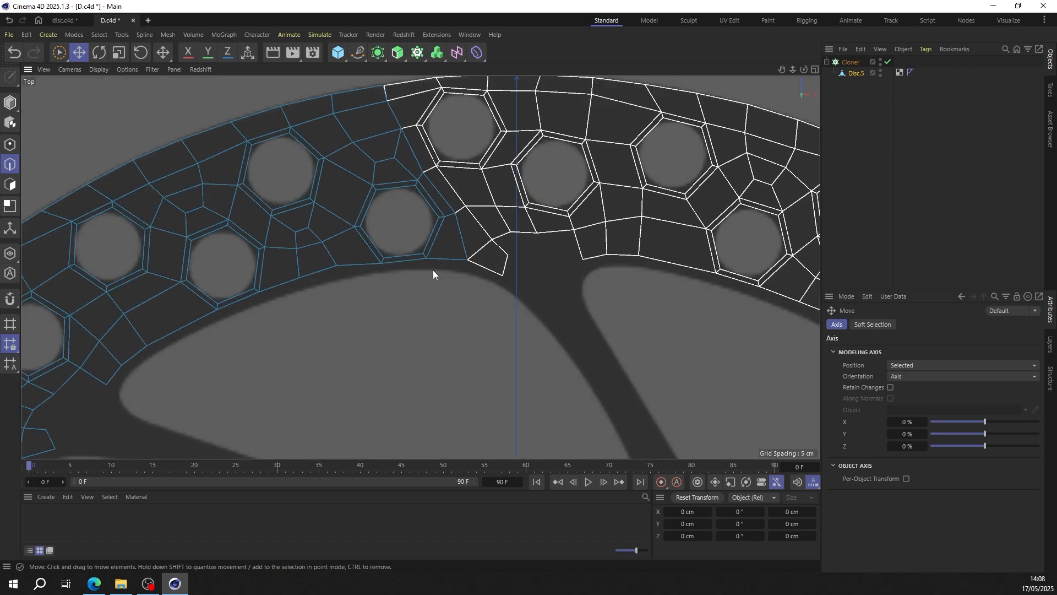
pyautogui.press('m')
pyautogui.press('e')
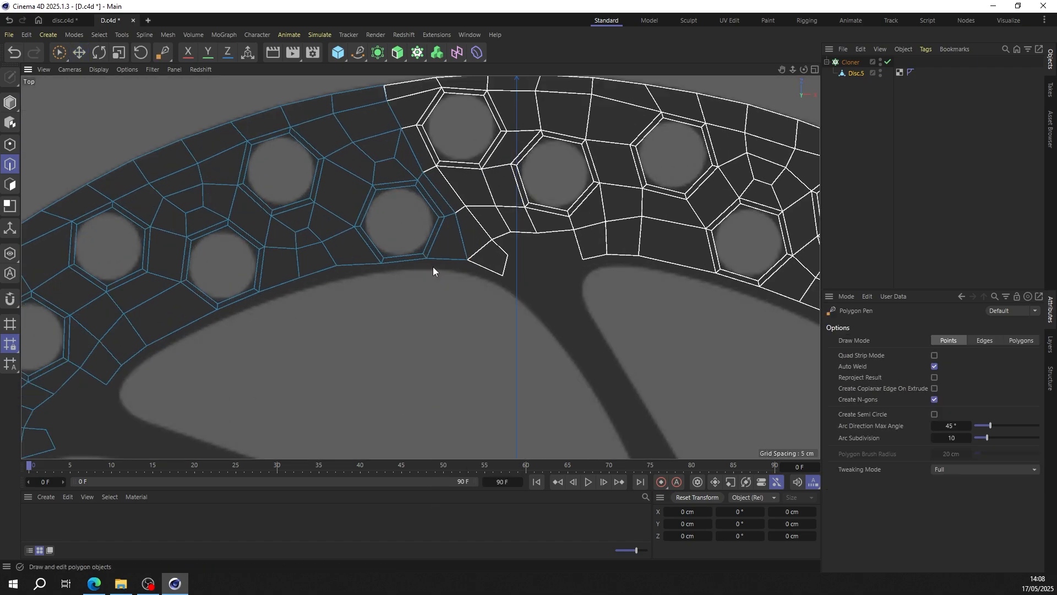
pyautogui.scroll(2, 433, 266)
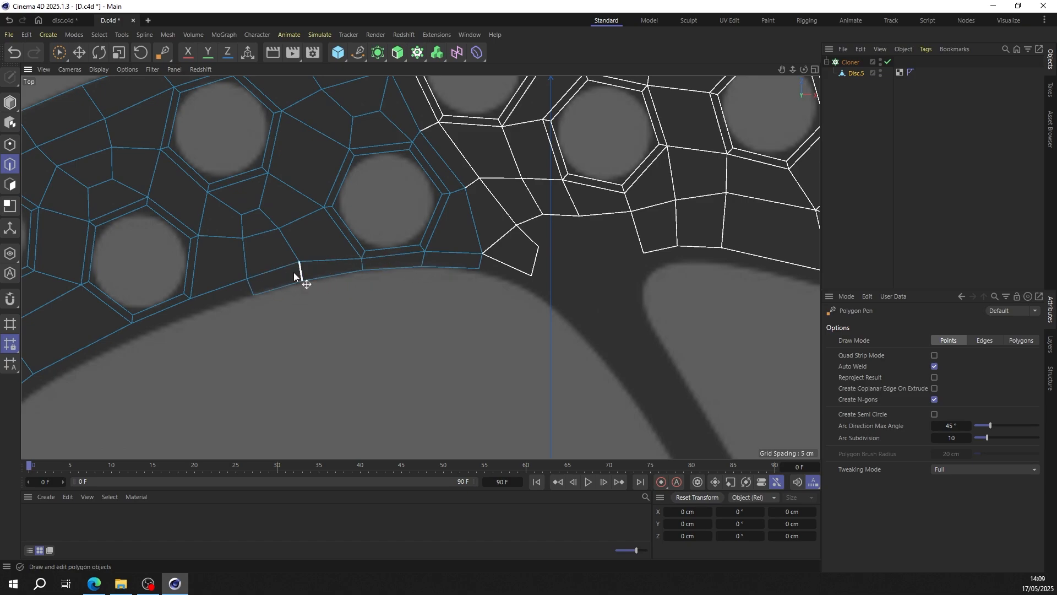
pyautogui.scroll(1, 293, 271)
pyautogui.keyDown('alt'); pyautogui.moveTo(77, 337); pyautogui.dragTo(295, 267, button='middle'); pyautogui.keyUp('alt')
pyautogui.moveTo(291, 269); pyautogui.dragTo(333, 266)
# Step: Continue the inner border strip around to the spoke's base and snap its end point to the adjacent clone's border
pyautogui.keyDown('ctrl'); pyautogui.moveTo(257, 310); pyautogui.dragTo(237, 339); pyautogui.keyUp('ctrl')
pyautogui.scroll(-1, 237, 337)
pyautogui.scroll(2, 167, 395)
pyautogui.keyDown('ctrl'); pyautogui.moveTo(144, 375); pyautogui.dragTo(150, 398); pyautogui.keyUp('ctrl')
pyautogui.keyDown('shift'); pyautogui.moveTo(110, 407); pyautogui.dragTo(116, 406); pyautogui.keyUp('shift')
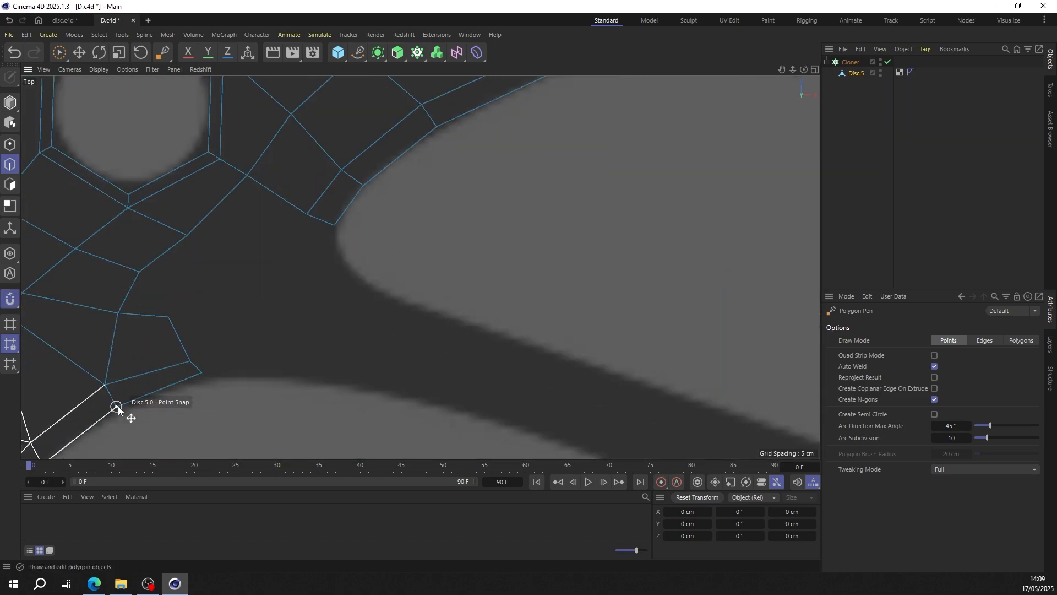
# Step: Extrude two quads around the spoke's upper corner and one along its lower side, aligning their points with the reference outline
pyautogui.moveTo(198, 384); pyautogui.dragTo(185, 356)
pyautogui.keyDown('ctrl'); pyautogui.moveTo(315, 220); pyautogui.dragTo(322, 261); pyautogui.keyUp('ctrl')
pyautogui.keyDown('ctrl'); pyautogui.moveTo(189, 367); pyautogui.dragTo(241, 361); pyautogui.keyUp('ctrl')
pyautogui.keyDown('ctrl'); pyautogui.moveTo(327, 261); pyautogui.dragTo(354, 281); pyautogui.keyUp('ctrl')
pyautogui.moveTo(341, 266); pyautogui.dragTo(340, 257)
pyautogui.moveTo(314, 254); pyautogui.dragTo(315, 267)
pyautogui.moveTo(341, 276); pyautogui.dragTo(352, 302)
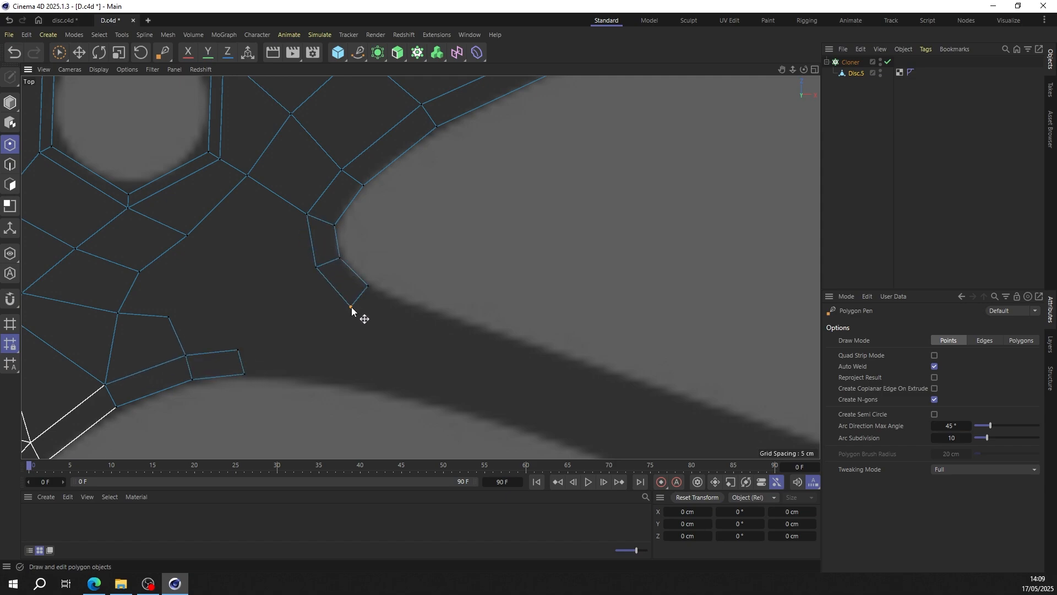
# Step: Extend the lower strip by another quad and extrude the first interior polygons from the segment into the spoke's base
pyautogui.keyDown('ctrl'); pyautogui.moveTo(242, 362); pyautogui.dragTo(295, 368); pyautogui.keyUp('ctrl')
pyautogui.moveTo(293, 356); pyautogui.dragTo(307, 357)
pyautogui.moveTo(170, 318); pyautogui.dragTo(196, 319)
pyautogui.keyDown('ctrl'); pyautogui.moveTo(165, 316); pyautogui.dragTo(186, 274); pyautogui.keyUp('ctrl')
pyautogui.keyDown('ctrl'); pyautogui.moveTo(217, 218); pyautogui.dragTo(274, 256); pyautogui.keyUp('ctrl')
pyautogui.keyDown('ctrl'); pyautogui.moveTo(201, 266); pyautogui.dragTo(218, 255); pyautogui.keyUp('ctrl')
pyautogui.moveTo(247, 273); pyautogui.dragTo(202, 278)
# Step: Fill the interior of the spoke's base between the two border strips with polygons and even out their points
pyautogui.keyDown('ctrl'); pyautogui.moveTo(199, 298); pyautogui.dragTo(236, 286); pyautogui.keyUp('ctrl')
pyautogui.moveTo(239, 285); pyautogui.dragTo(281, 265)
pyautogui.keyDown('ctrl'); pyautogui.moveTo(226, 311); pyautogui.dragTo(213, 351); pyautogui.keyUp('ctrl')
pyautogui.moveTo(238, 258); pyautogui.dragTo(231, 255)
pyautogui.moveTo(238, 350); pyautogui.dragTo(243, 351)
pyautogui.scroll(-3, 294, 284)
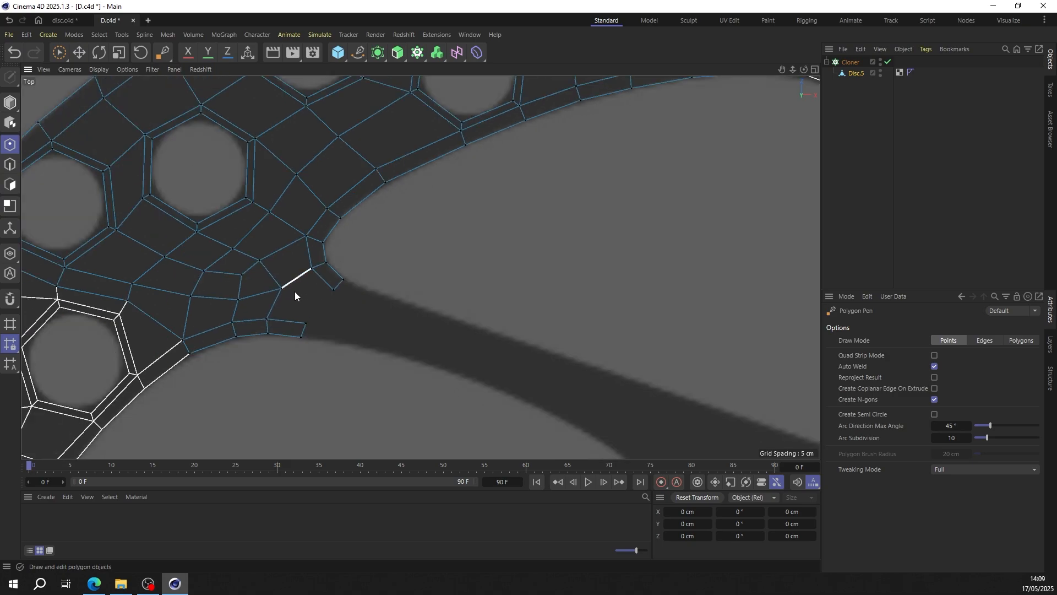
pyautogui.moveTo(305, 322); pyautogui.dragTo(301, 321)
# Step: Fill the remaining gap between the ends of the two border strips with polygons meeting at one shared point
pyautogui.scroll(3, 259, 284)
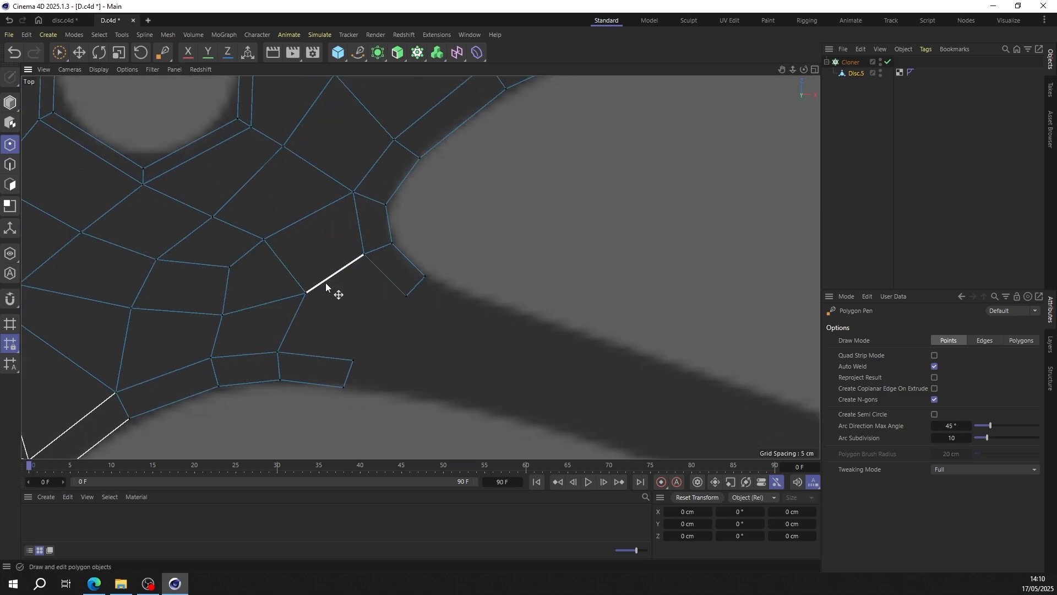
pyautogui.moveTo(364, 338); pyautogui.dragTo(374, 327)
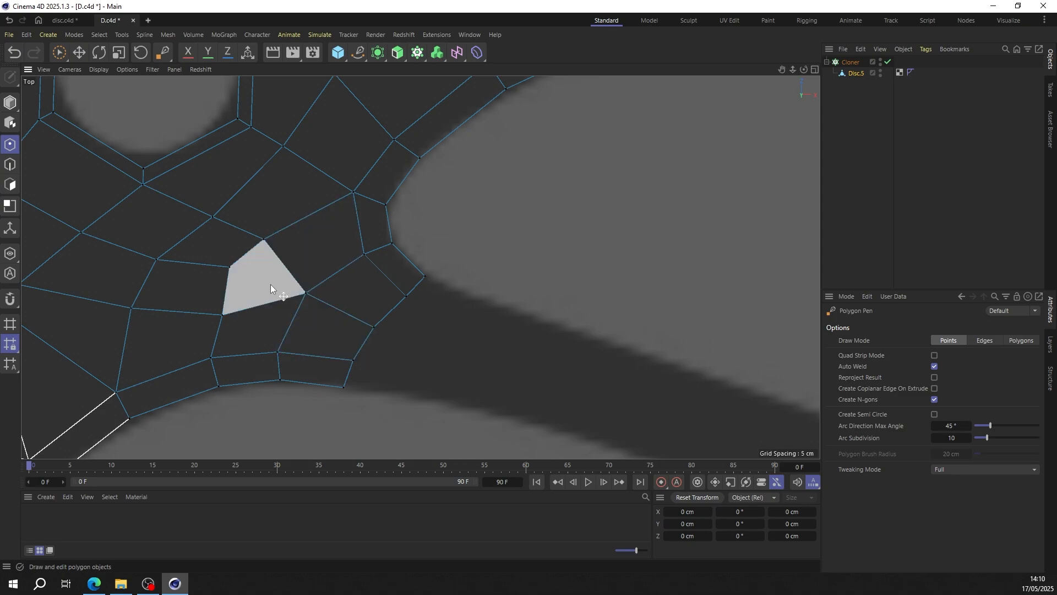
pyautogui.scroll(-5, 309, 247)
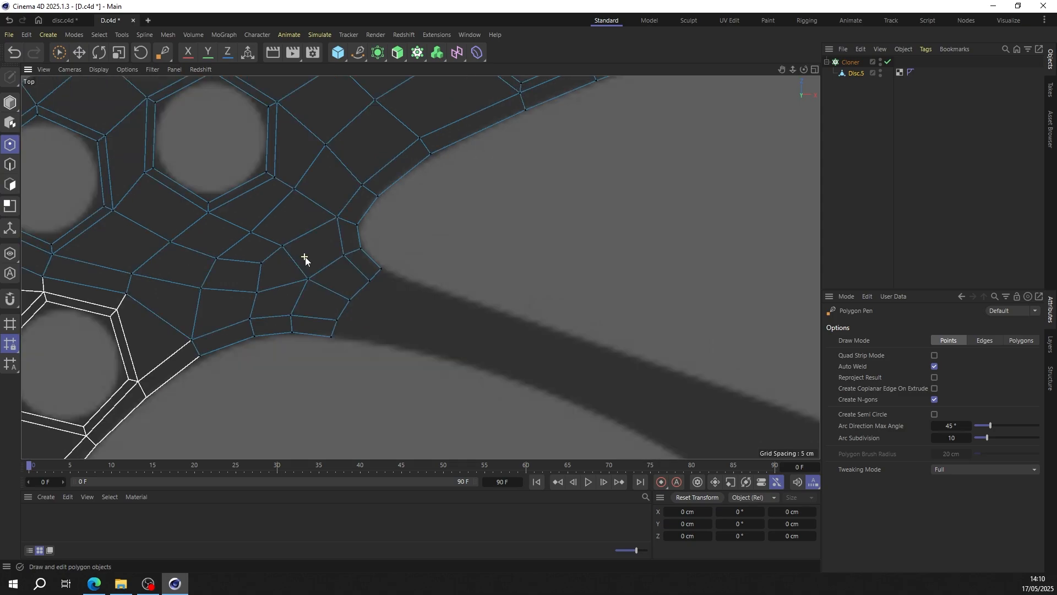
pyautogui.scroll(5, 304, 258)
pyautogui.scroll(-3, 279, 262)
# Step: Extrude the lower and upper border strips along the spoke in three sections each, following the reference outline
pyautogui.keyDown('alt'); pyautogui.moveTo(342, 260); pyautogui.dragTo(289, 184, button='middle'); pyautogui.keyUp('alt')
pyautogui.keyDown('ctrl'); pyautogui.moveTo(259, 230); pyautogui.dragTo(323, 240); pyautogui.keyUp('ctrl')
pyautogui.keyDown('ctrl'); pyautogui.moveTo(323, 240); pyautogui.dragTo(626, 357); pyautogui.keyUp('ctrl')
pyautogui.keyDown('ctrl'); pyautogui.moveTo(627, 357); pyautogui.dragTo(678, 407); pyautogui.keyUp('ctrl')
pyautogui.keyDown('ctrl'); pyautogui.moveTo(297, 177); pyautogui.dragTo(441, 227); pyautogui.keyUp('ctrl')
pyautogui.keyDown('ctrl'); pyautogui.moveTo(441, 228); pyautogui.dragTo(647, 300); pyautogui.keyUp('ctrl')
pyautogui.keyDown('ctrl'); pyautogui.moveTo(647, 299); pyautogui.dragTo(725, 326); pyautogui.keyUp('ctrl')
# Step: Extend the two strips to the spoke's inner end and connect them with polygons at the spoke's foot
pyautogui.scroll(-3, 782, 363)
pyautogui.keyDown('alt'); pyautogui.moveTo(781, 363); pyautogui.dragTo(551, 291, button='middle'); pyautogui.keyUp('alt')
pyautogui.scroll(3, 514, 263)
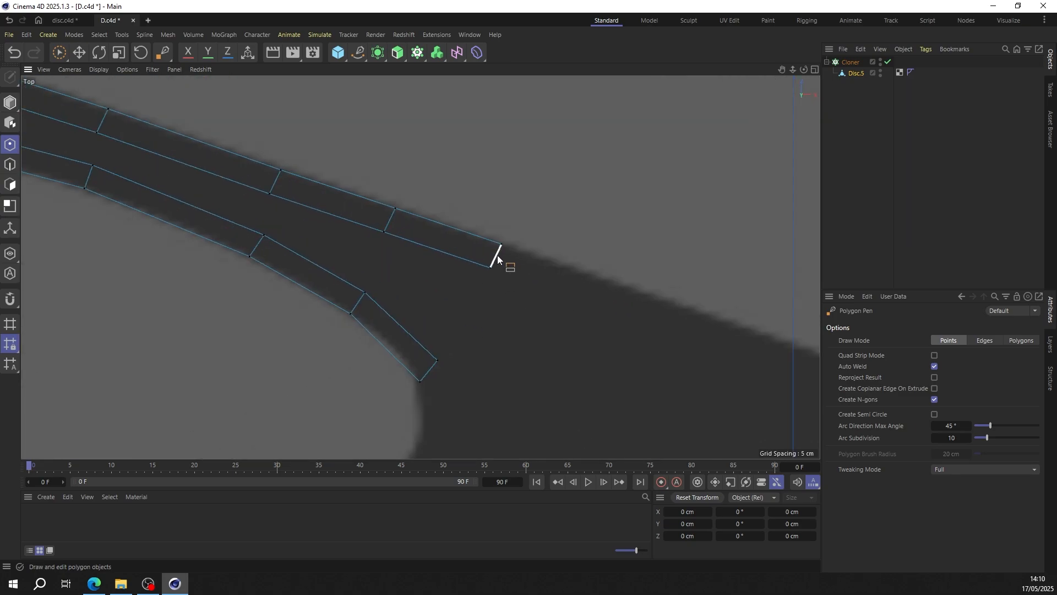
pyautogui.keyDown('ctrl'); pyautogui.moveTo(500, 257); pyautogui.dragTo(619, 299); pyautogui.keyUp('ctrl')
pyautogui.keyDown('alt'); pyautogui.moveTo(583, 336); pyautogui.dragTo(565, 284, button='middle'); pyautogui.keyUp('alt')
pyautogui.keyDown('ctrl'); pyautogui.moveTo(413, 319); pyautogui.dragTo(430, 406); pyautogui.keyUp('ctrl')
pyautogui.keyDown('ctrl'); pyautogui.moveTo(442, 374); pyautogui.dragTo(539, 239); pyautogui.keyUp('ctrl')
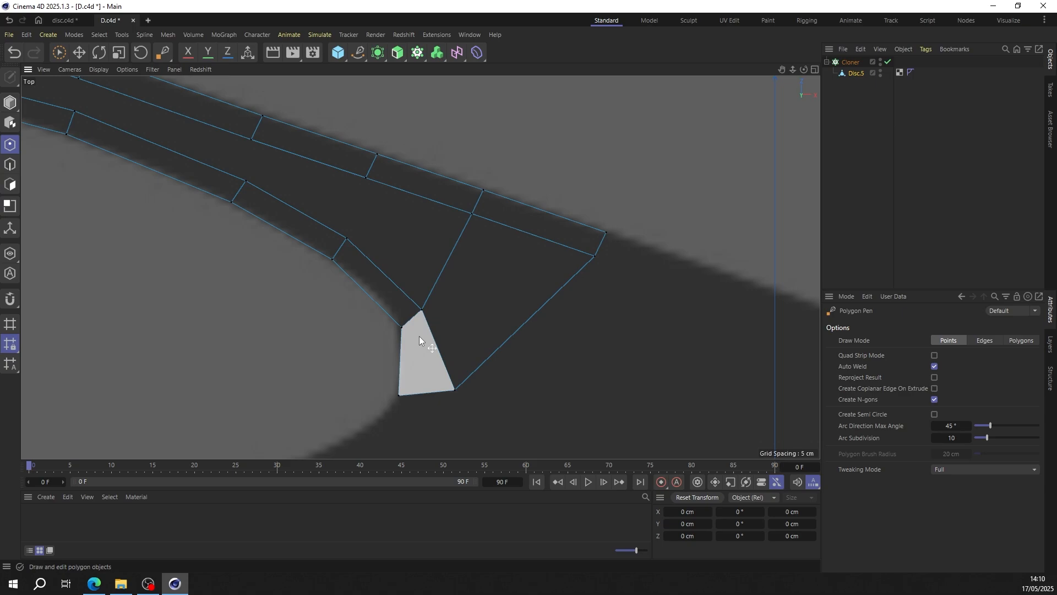
# Step: Split the large polygon at the spoke's foot with a loop cut at 50 % offset
pyautogui.press('k')
pyautogui.press('l')
pyautogui.scroll(-4, 468, 305)
# Step: In the Perspective view, fill the long gap between the spoke's strips using Close Polygon Hole with the Grid polygon type
pyautogui.middleClick(465, 300)
pyautogui.middleClick(406, 199)
pyautogui.keyDown('alt'); pyautogui.moveTo(449, 200); pyautogui.dragTo(490, 270); pyautogui.keyUp('alt')
pyautogui.keyDown('alt'); pyautogui.moveTo(406, 211); pyautogui.dragTo(408, 313, button='middle'); pyautogui.keyUp('alt')
pyautogui.keyDown('alt'); pyautogui.moveTo(409, 276); pyautogui.dragTo(435, 294); pyautogui.keyUp('alt')
pyautogui.keyDown('alt'); pyautogui.moveTo(417, 258); pyautogui.dragTo(539, 251, button='right'); pyautogui.keyUp('alt')
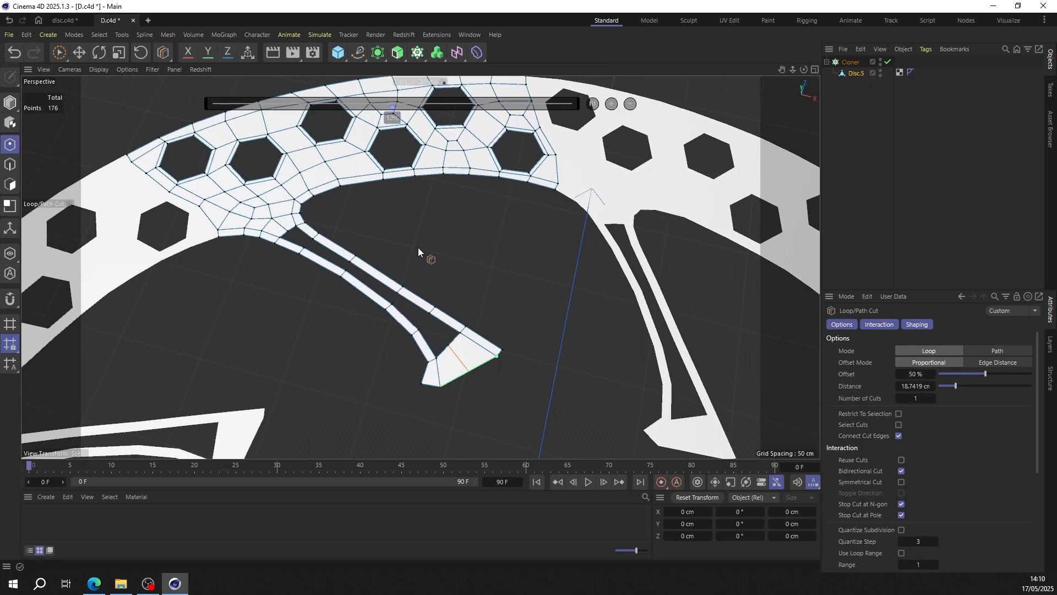
pyautogui.rightClick(418, 247)
pyautogui.click(465, 141)
pyautogui.rightClick(443, 200)
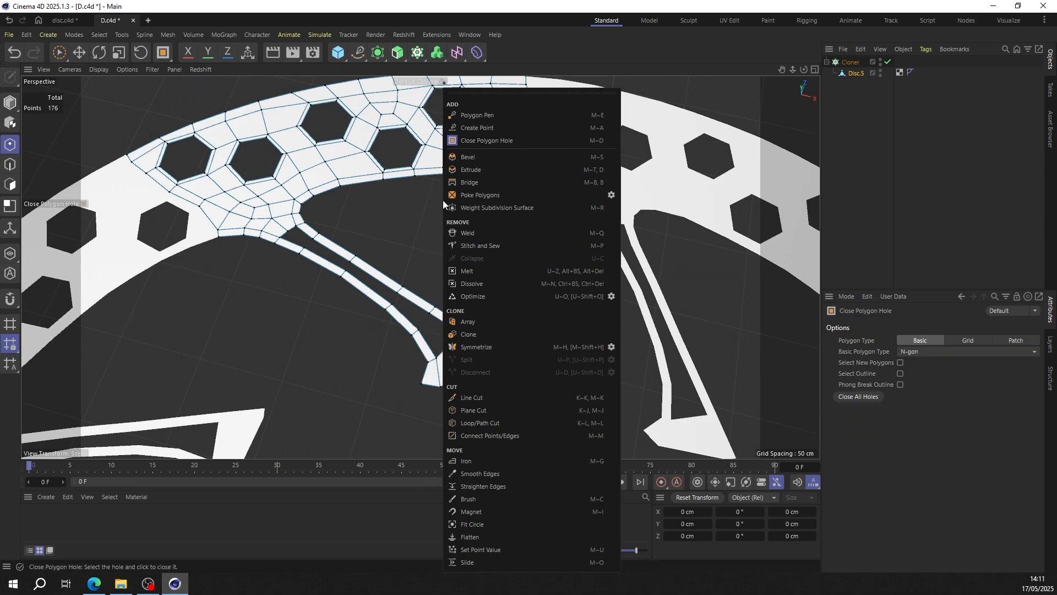
pyautogui.click(968, 341)
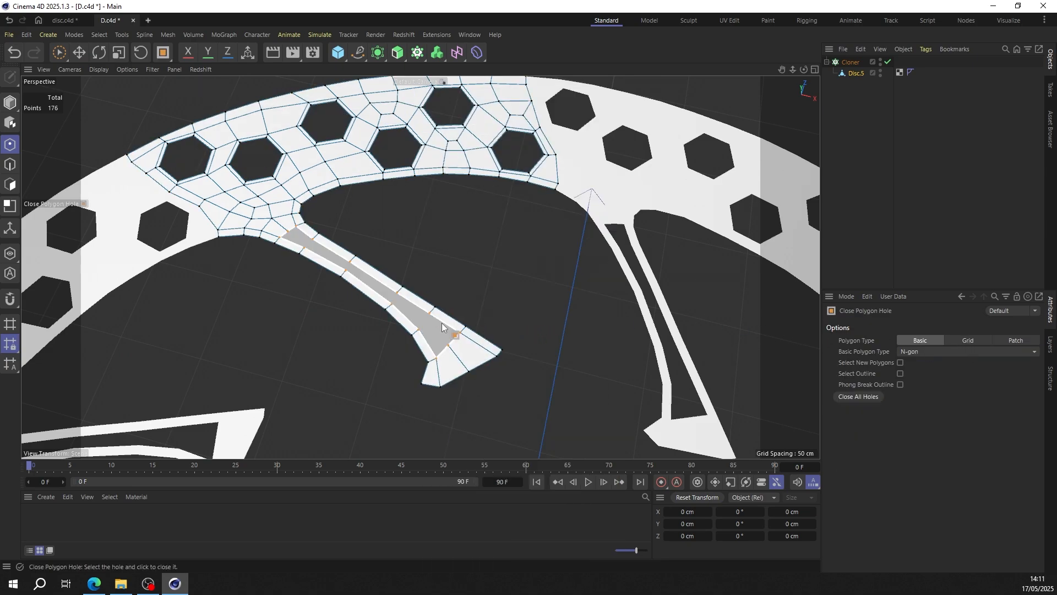
pyautogui.click(447, 326)
pyautogui.click(969, 340)
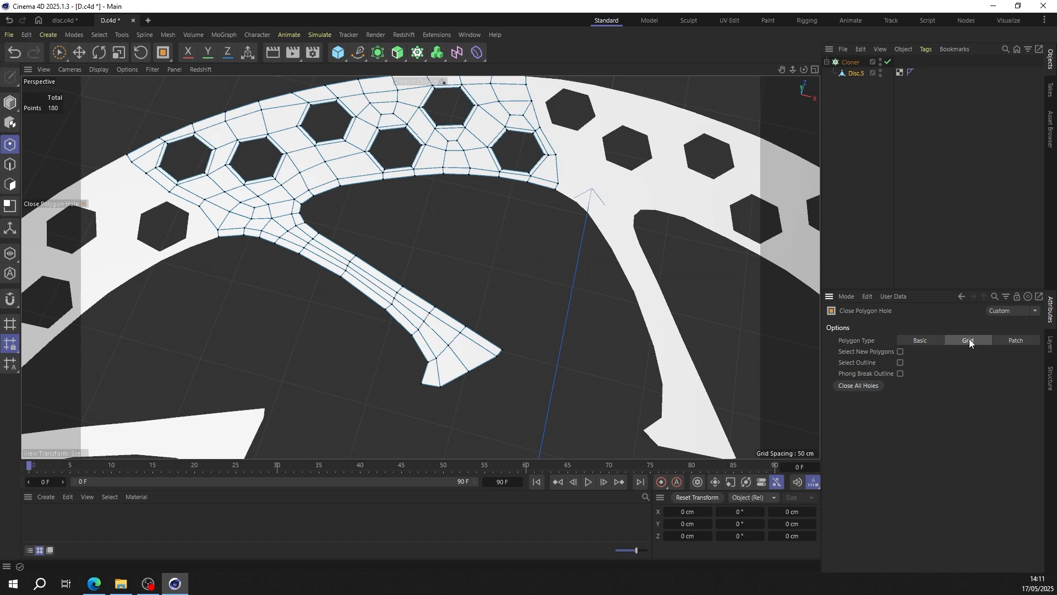
# Step: Switch to model mode, display the mesh lines over the shaded surfaces in Perspective, and return to the Top view
pyautogui.click(81, 54)
pyautogui.click(10, 103)
pyautogui.click(99, 69)
pyautogui.click(131, 132)
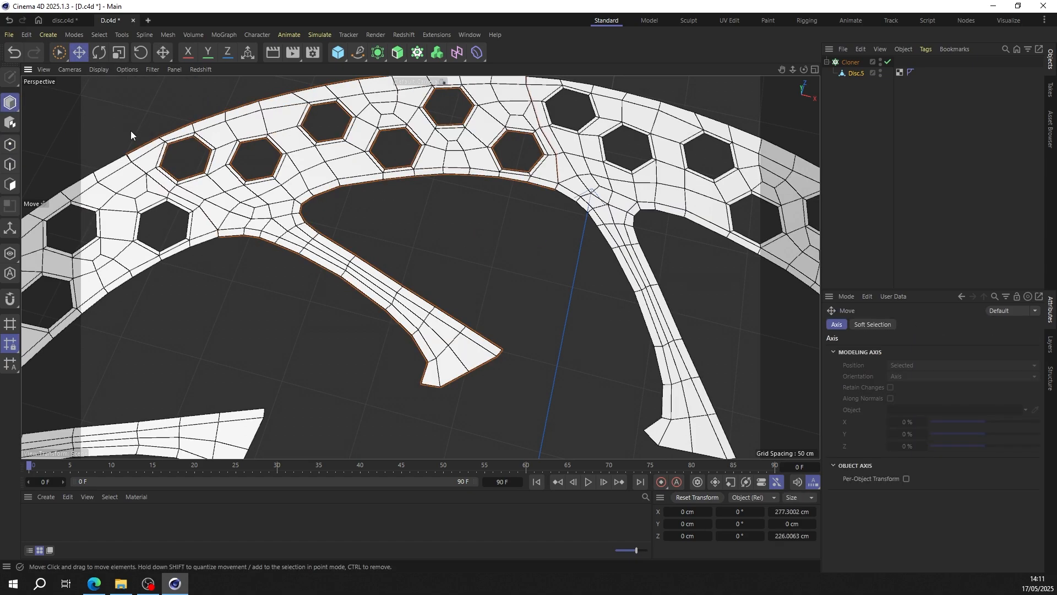
pyautogui.middleClick(308, 182)
pyautogui.middleClick(457, 218)
pyautogui.scroll(-4, 335, 254)
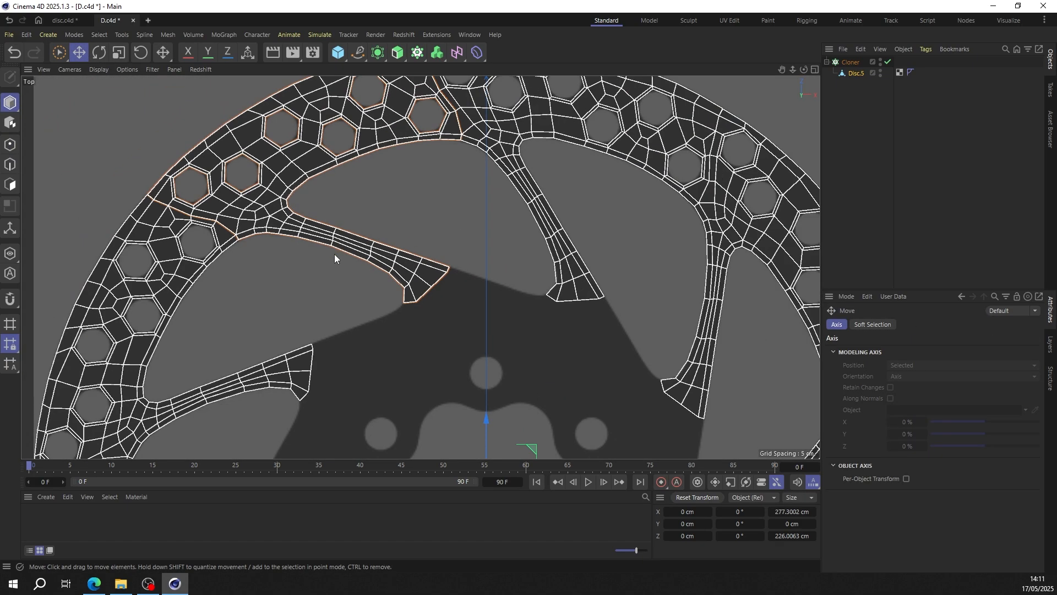
# Step: In the Perspective view, parent the Cloner under a Subdivision Surface and check how the rim segments and spokes smooth out
pyautogui.middleClick(373, 219)
pyautogui.middleClick(373, 219)
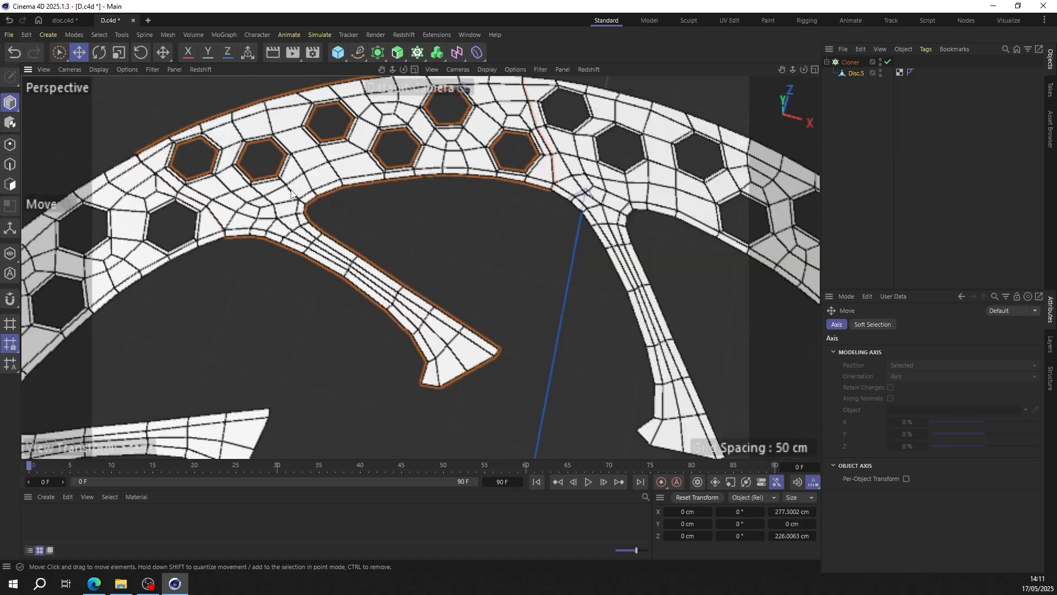
pyautogui.keyDown('alt'); pyautogui.moveTo(425, 179); pyautogui.dragTo(303, 190); pyautogui.keyUp('alt')
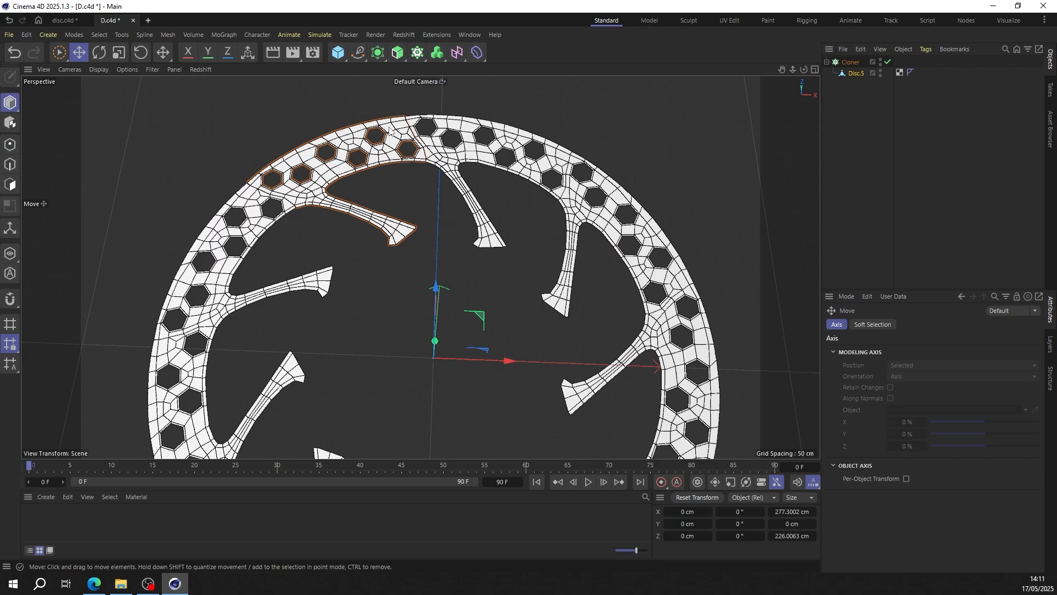
pyautogui.click(333, 110)
pyautogui.scroll(3, 332, 110)
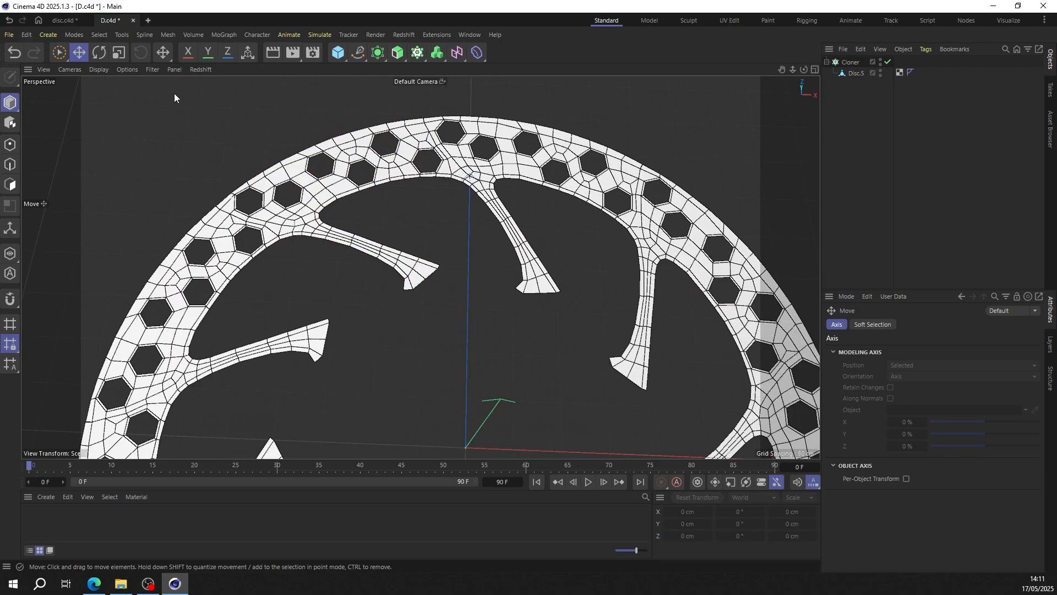
pyautogui.click(850, 62)
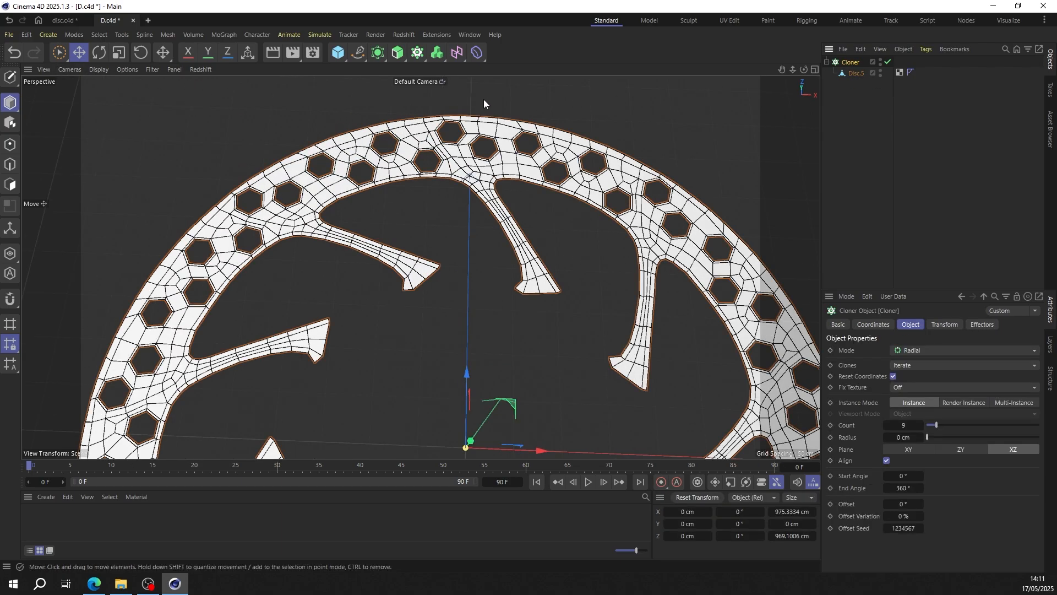
pyautogui.click(377, 53)
pyautogui.scroll(4, 333, 165)
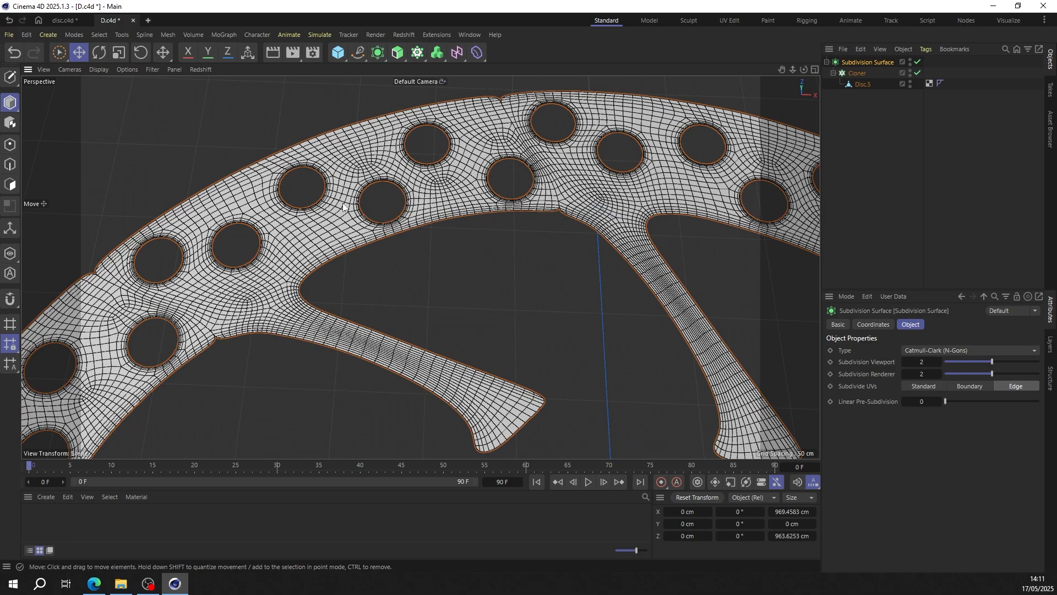
pyautogui.scroll(4, 558, 206)
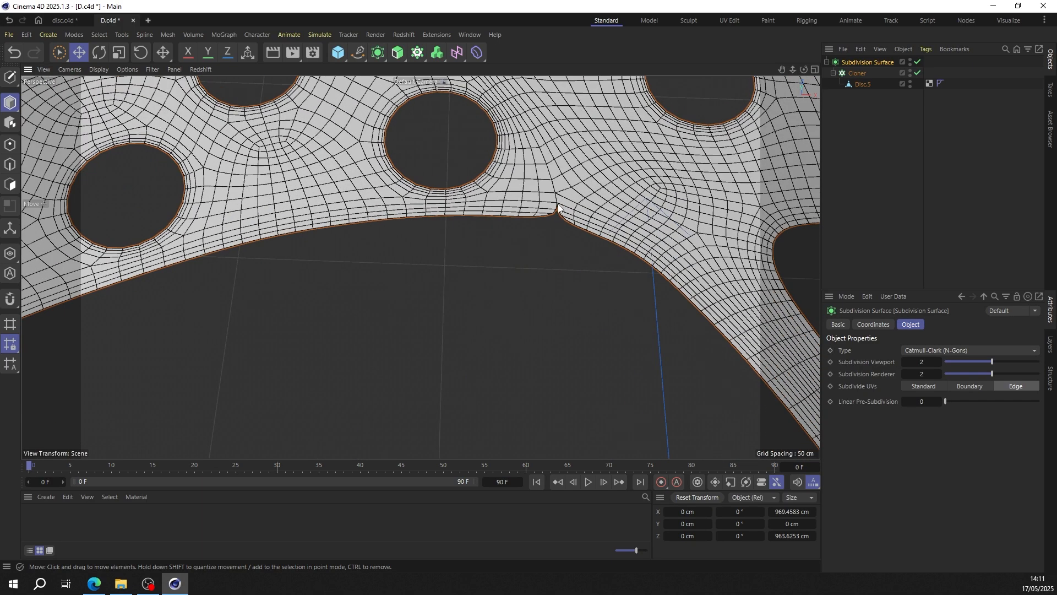
pyautogui.scroll(-6, 496, 164)
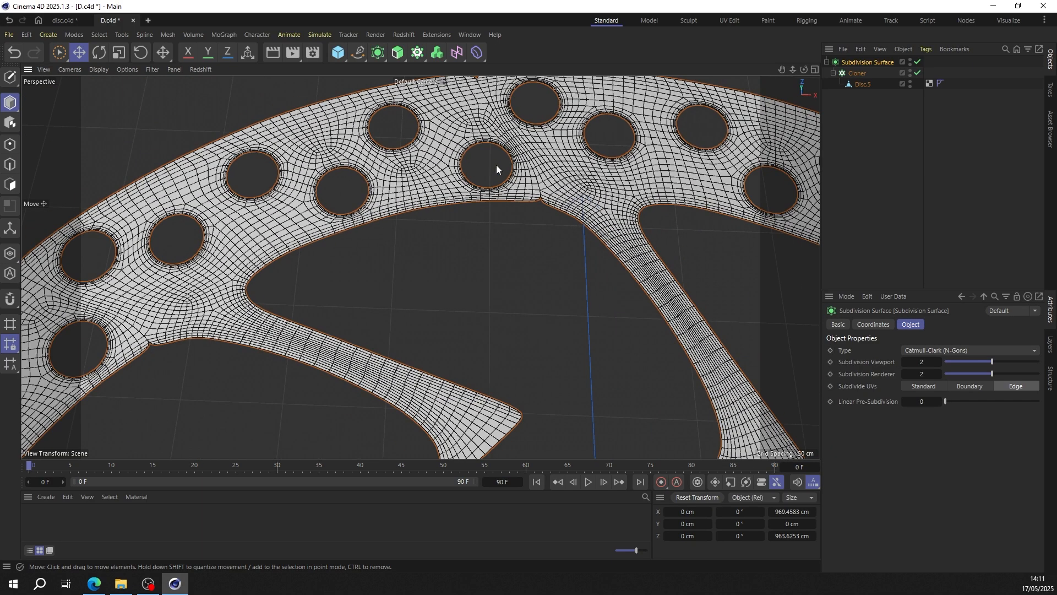
pyautogui.scroll(-3, 496, 164)
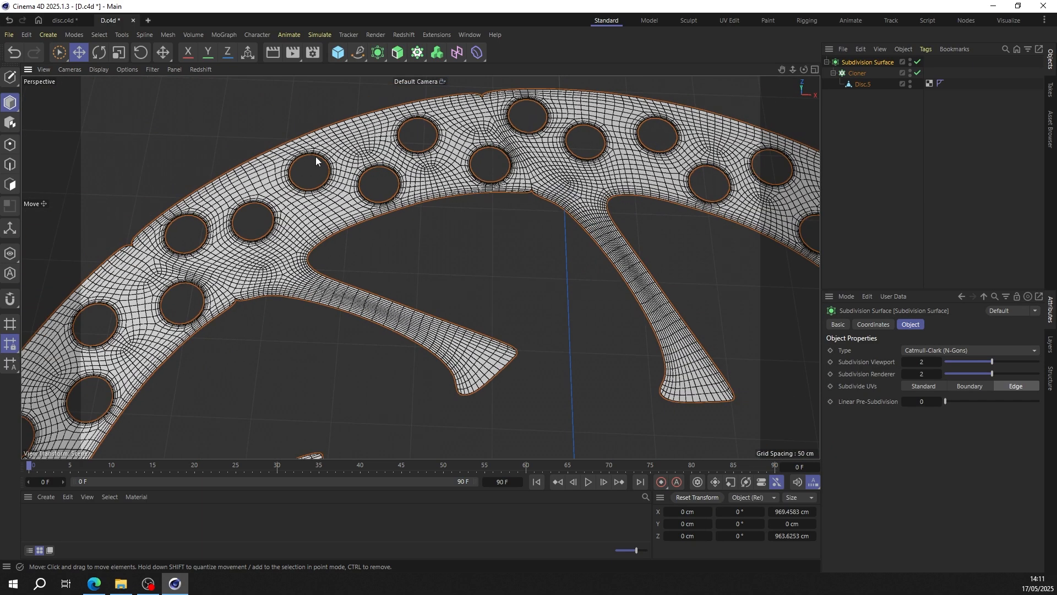
# Step: Disable the Subdivision Surface and place the Cloner inside a Connect generator
pyautogui.click(916, 62)
pyautogui.click(857, 74)
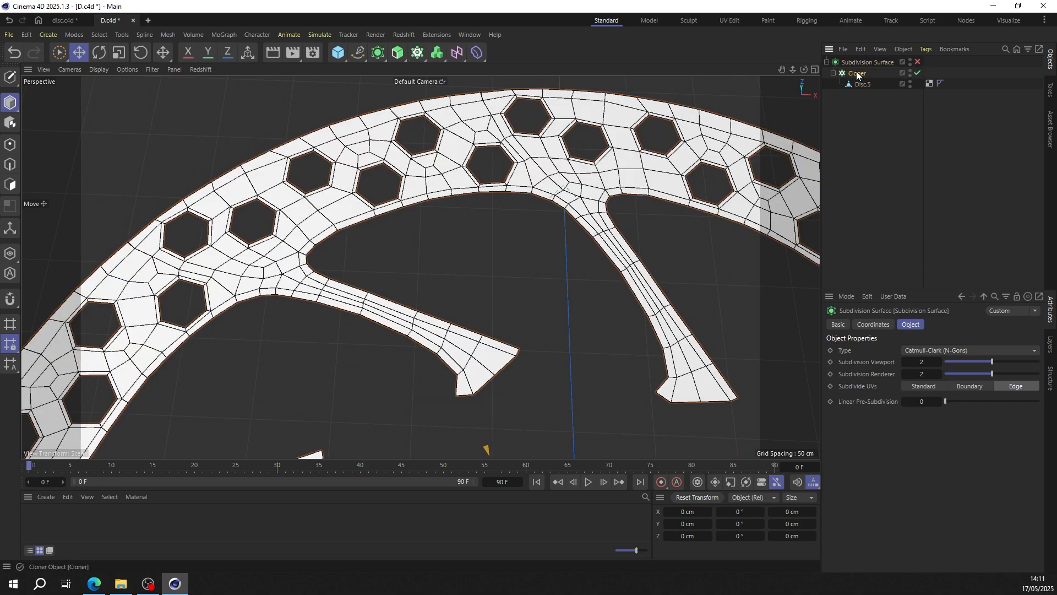
pyautogui.click(382, 54)
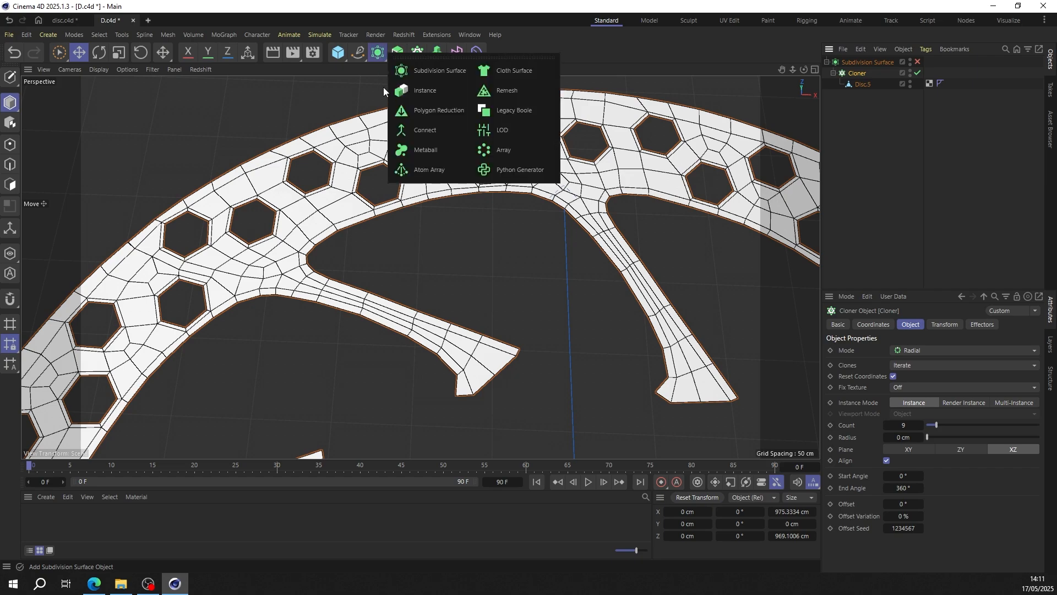
pyautogui.keyDown('alt'); pyautogui.click(428, 129); pyautogui.keyUp('alt')
pyautogui.scroll(2, 519, 173)
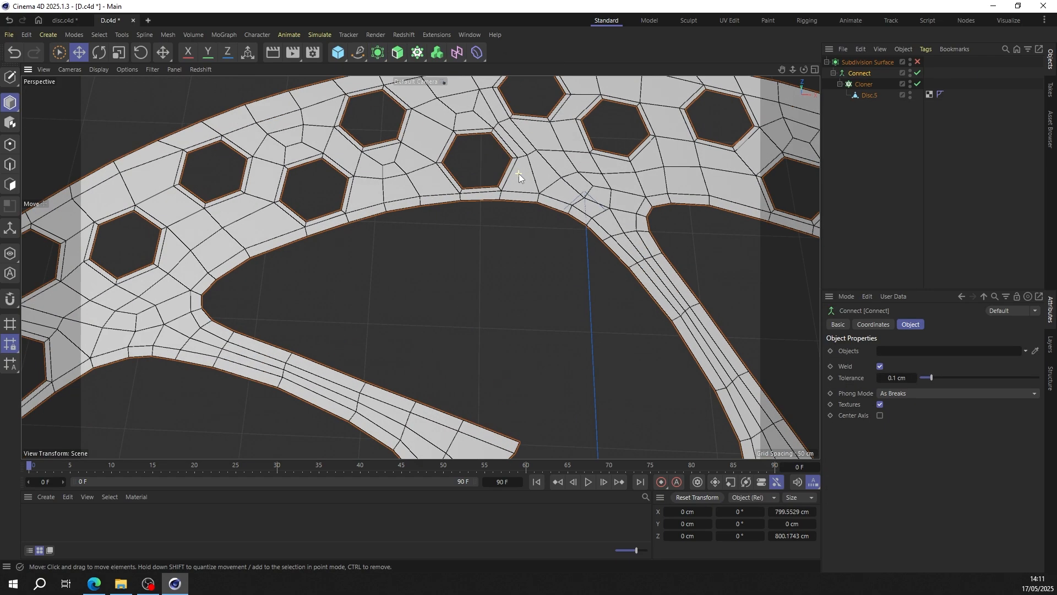
pyautogui.scroll(-4, 537, 201)
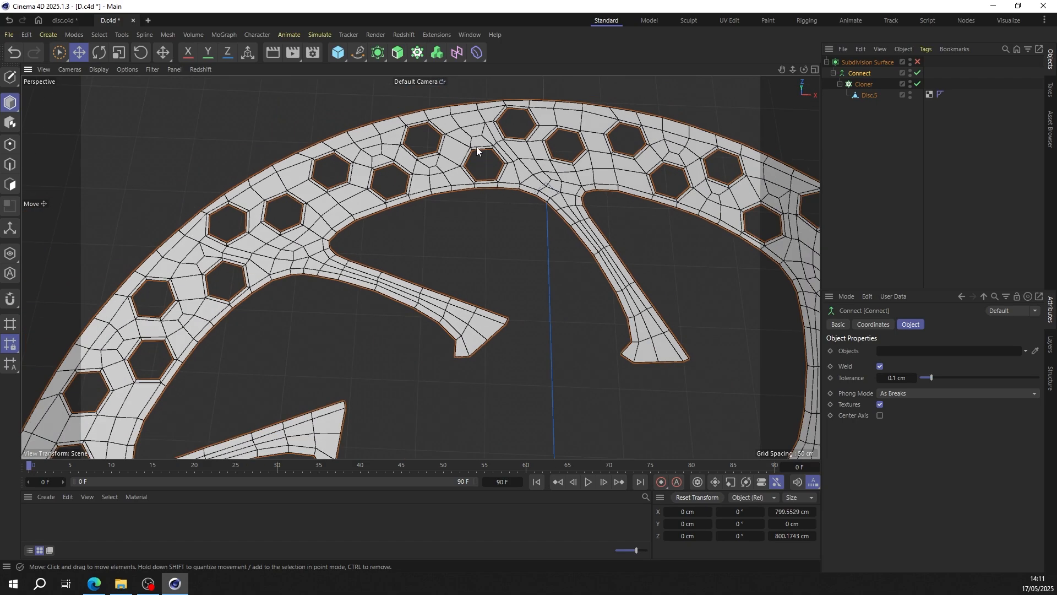
pyautogui.scroll(2, 477, 151)
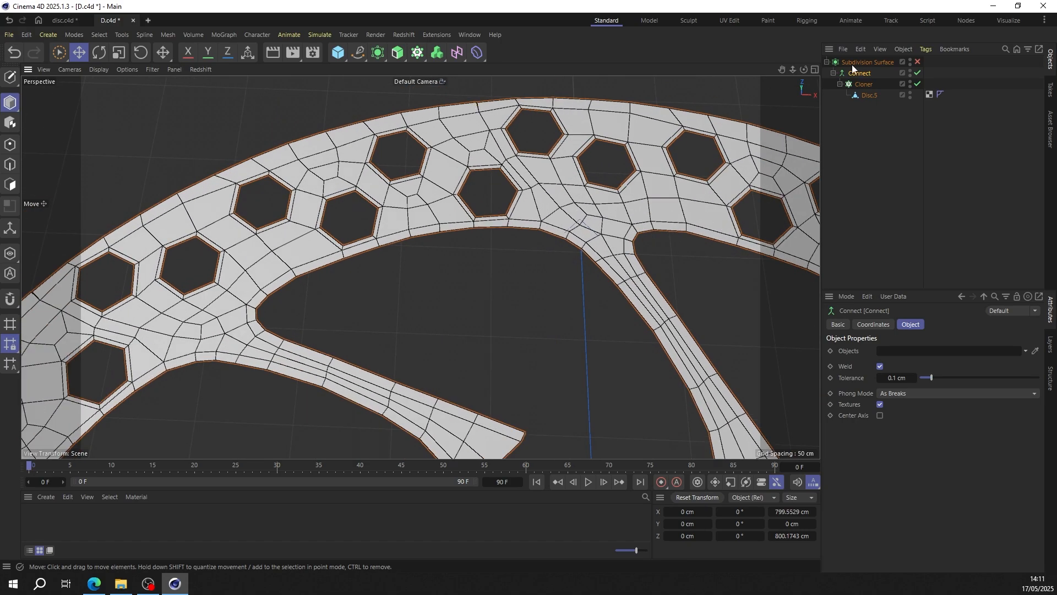
# Step: Re-enable the Subdivision Surface and examine the outer rim seam between neighbouring segments, finishing with a close look in the Top view
pyautogui.click(917, 62)
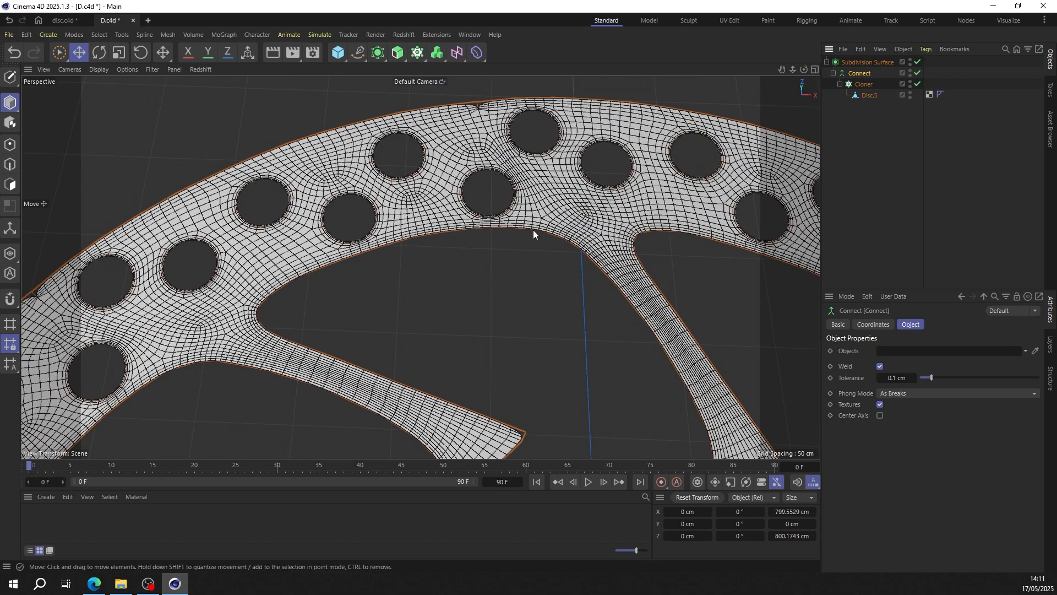
pyautogui.scroll(-2, 512, 231)
pyautogui.scroll(7, 488, 124)
pyautogui.middleClick(494, 154)
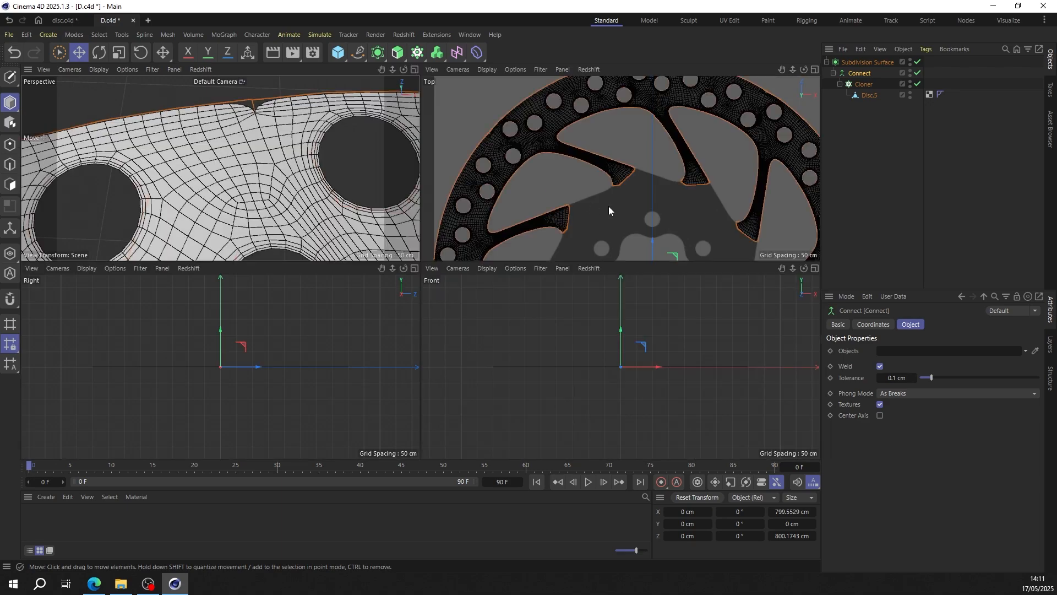
pyautogui.middleClick(608, 206)
pyautogui.scroll(-2, 493, 251)
pyautogui.scroll(5, 464, 165)
pyautogui.scroll(5, 459, 193)
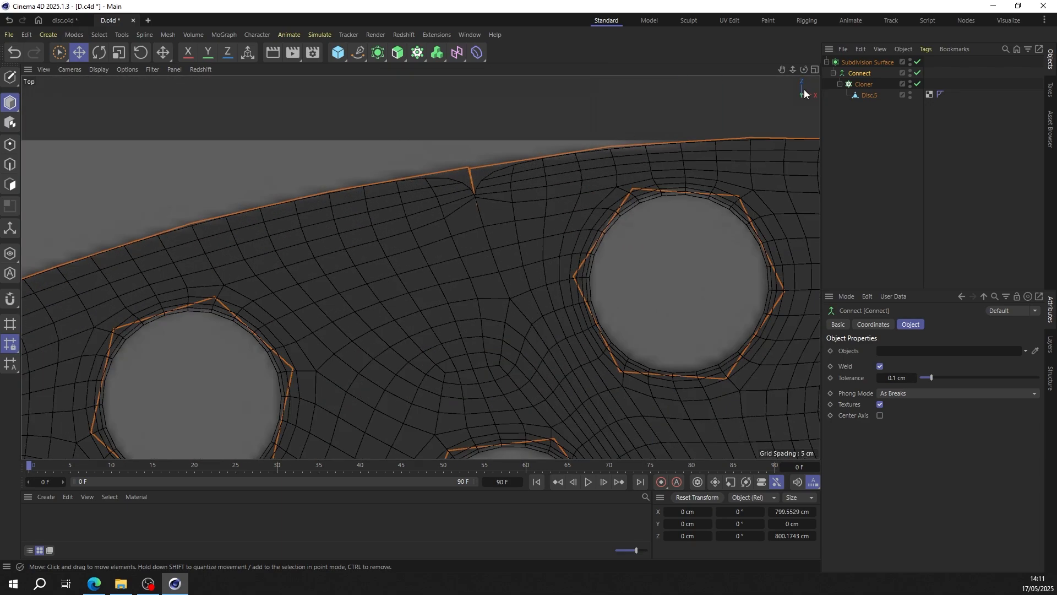
# Step: Disable the Subdivision Surface and Connect, and snap Disc.5's outer rim corner point to the neighbouring clone to close the seam
pyautogui.click(917, 62)
pyautogui.click(917, 72)
pyautogui.click(870, 96)
pyautogui.click(10, 144)
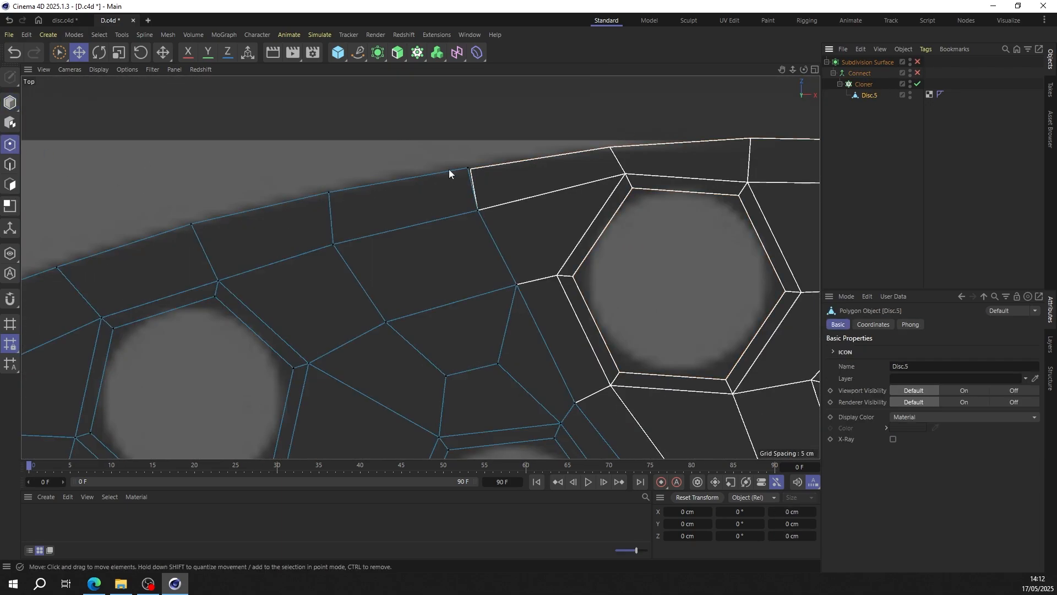
pyautogui.scroll(-4, 448, 170)
pyautogui.scroll(3, 203, 344)
pyautogui.click(212, 342)
pyautogui.click(193, 335)
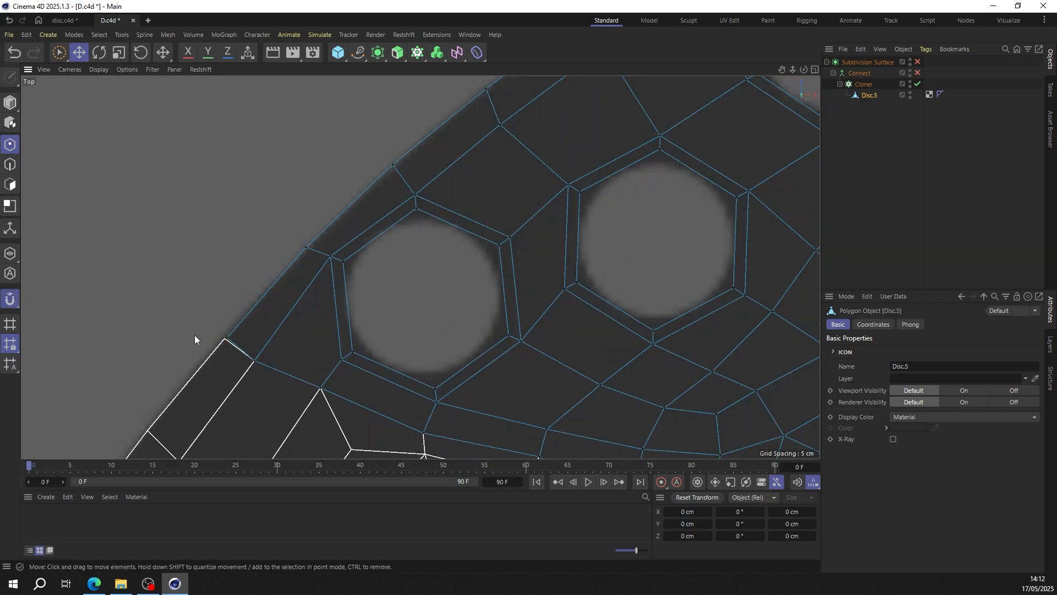
pyautogui.click(212, 336)
pyautogui.click(201, 335)
# Step: Re-enable Connect and the Subdivision Surface, and check the closed rim seam in the Perspective view in model mode
pyautogui.middleClick(203, 330)
pyautogui.middleClick(206, 207)
pyautogui.click(917, 72)
pyautogui.click(917, 61)
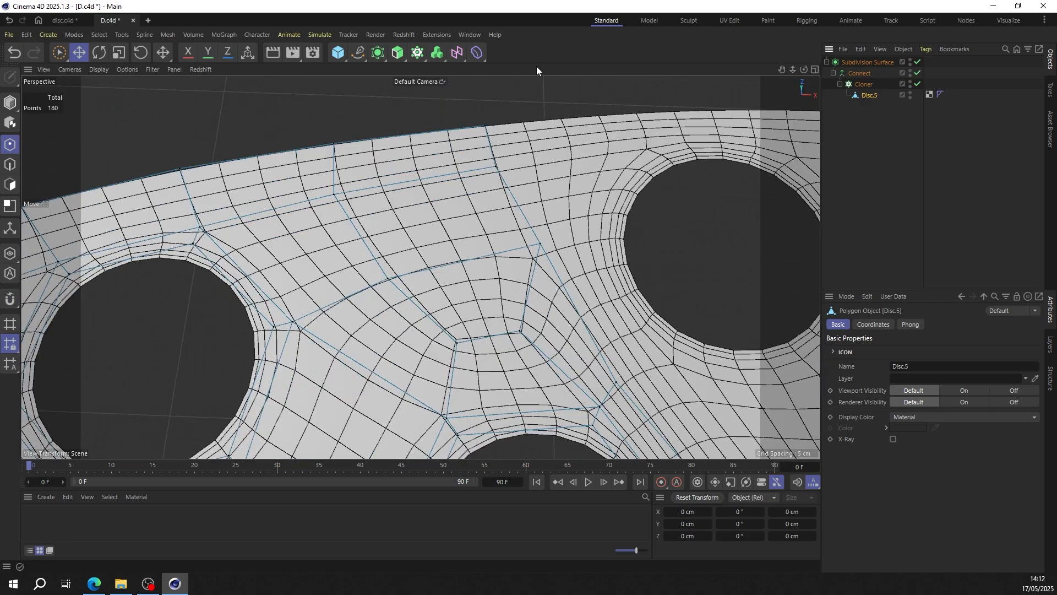
pyautogui.click(10, 102)
pyautogui.scroll(-5, 414, 114)
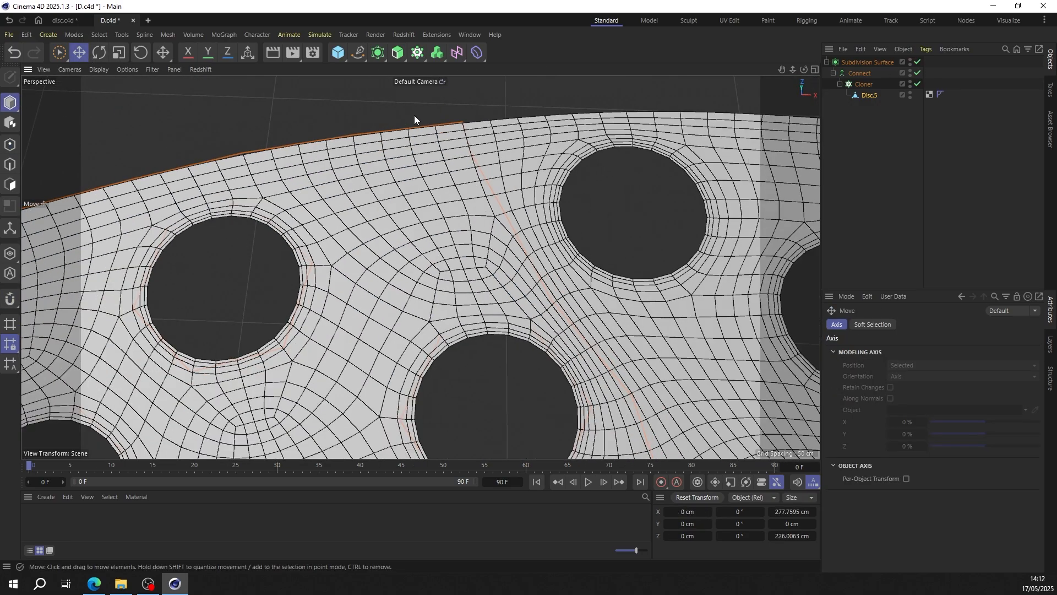
pyautogui.click(500, 144)
pyautogui.scroll(-5, 352, 230)
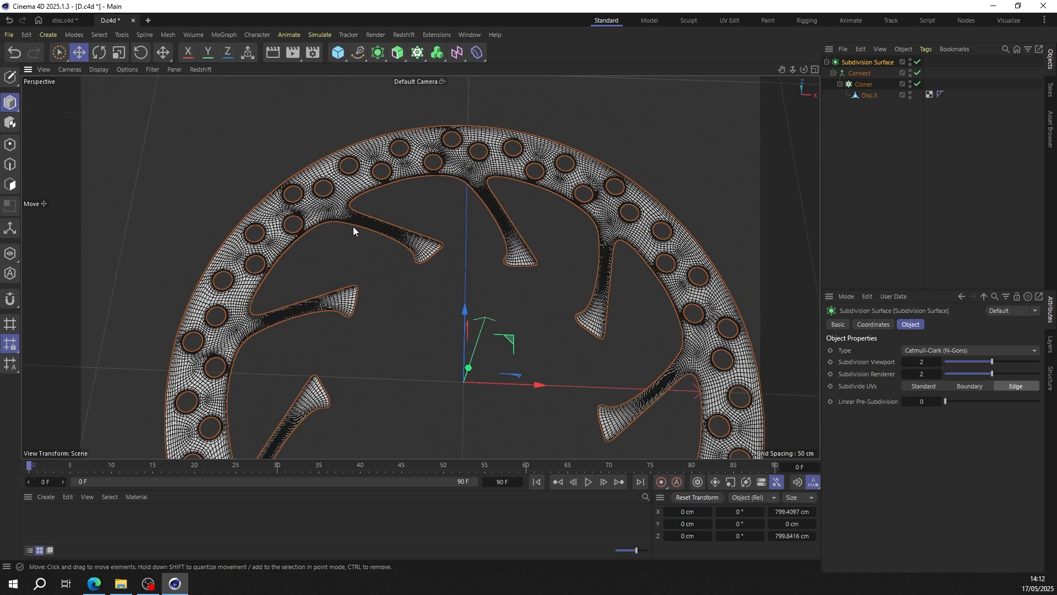
# Step: Hide the mesh lines in the Perspective view's shading and inspect the smoothed disc from different angles
pyautogui.click(100, 70)
pyautogui.click(122, 104)
pyautogui.scroll(6, 403, 238)
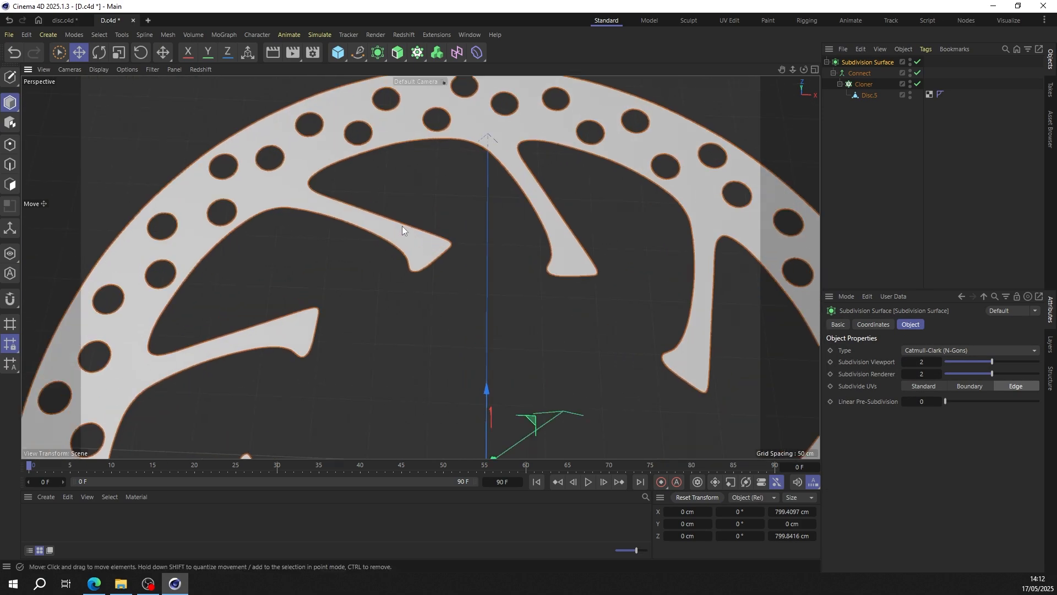
pyautogui.keyDown('alt'); pyautogui.moveTo(384, 276); pyautogui.dragTo(413, 220); pyautogui.keyUp('alt')
pyautogui.scroll(-5, 385, 189)
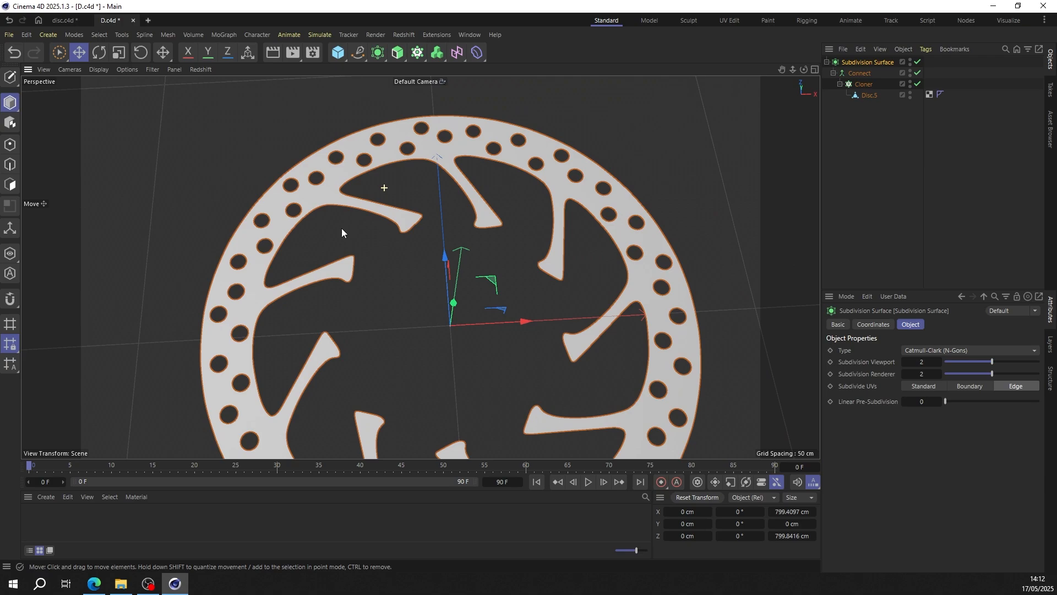
pyautogui.moveTo(351, 202)
pyautogui.keyDown('alt'); pyautogui.mouseDown()
pyautogui.moveTo(418, 171)
pyautogui.moveTo(350, 210)
pyautogui.moveTo(358, 202)
pyautogui.mouseUp(); pyautogui.keyUp('alt')
# Step: Disable the Subdivision Surface and Connect, and return to editing the points of Disc.5 in the Top view
pyautogui.moveTo(917, 62); pyautogui.dragTo(917, 73)
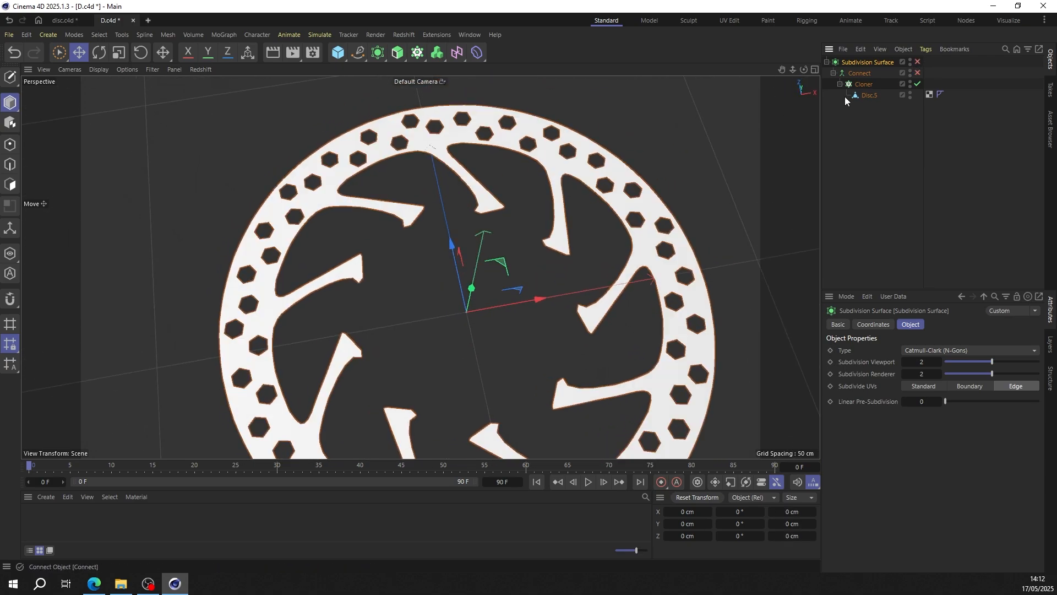
pyautogui.middleClick(732, 118)
pyautogui.middleClick(617, 138)
pyautogui.click(10, 144)
pyautogui.click(870, 96)
# Step: With the Polygon Pen, extend the strip at the spoke foot's lower corner by two quads along the hub outline and adjust their points
pyautogui.scroll(6, 483, 244)
pyautogui.keyDown('alt'); pyautogui.moveTo(526, 265); pyautogui.dragTo(496, 236, button='middle'); pyautogui.keyUp('alt')
pyautogui.press('m')
pyautogui.press('e')
pyautogui.scroll(4, 435, 224)
pyautogui.keyDown('ctrl'); pyautogui.moveTo(439, 219); pyautogui.dragTo(418, 266); pyautogui.keyUp('ctrl')
pyautogui.moveTo(453, 218); pyautogui.dragTo(447, 221)
pyautogui.moveTo(383, 283); pyautogui.dragTo(376, 278)
pyautogui.moveTo(418, 266); pyautogui.dragTo(414, 262)
pyautogui.moveTo(437, 177); pyautogui.dragTo(444, 179)
pyautogui.moveTo(447, 221); pyautogui.dragTo(444, 223)
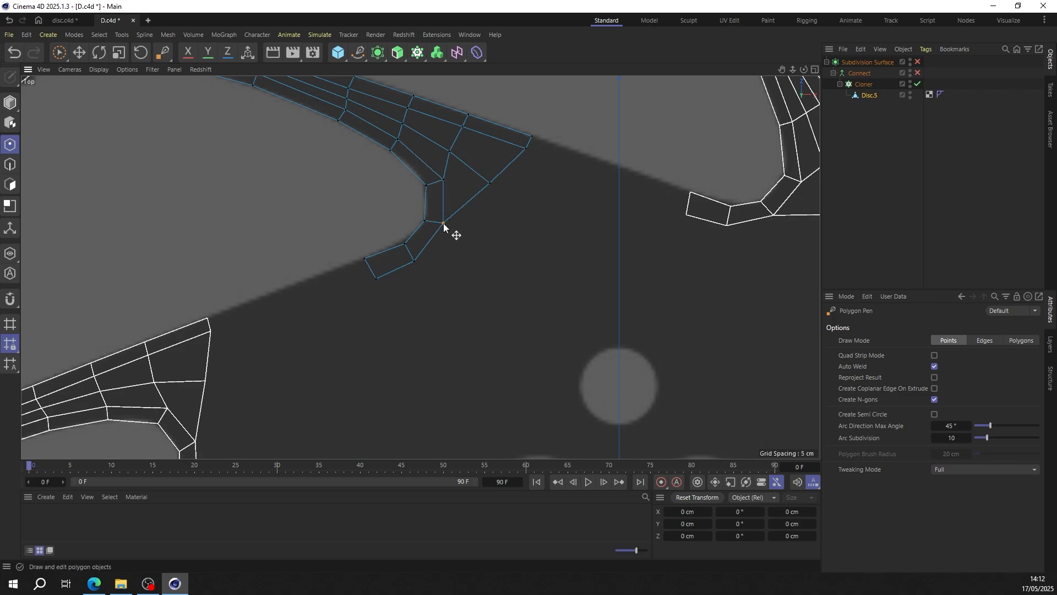
# Step: Extend the strip at the spoke foot's tip by two quads along the hub edge, snapping its end to the neighbouring clone
pyautogui.keyDown('alt'); pyautogui.moveTo(496, 193); pyautogui.dragTo(426, 216, button='middle'); pyautogui.keyUp('alt')
pyautogui.moveTo(457, 172); pyautogui.dragTo(536, 197)
pyautogui.scroll(3, 496, 208)
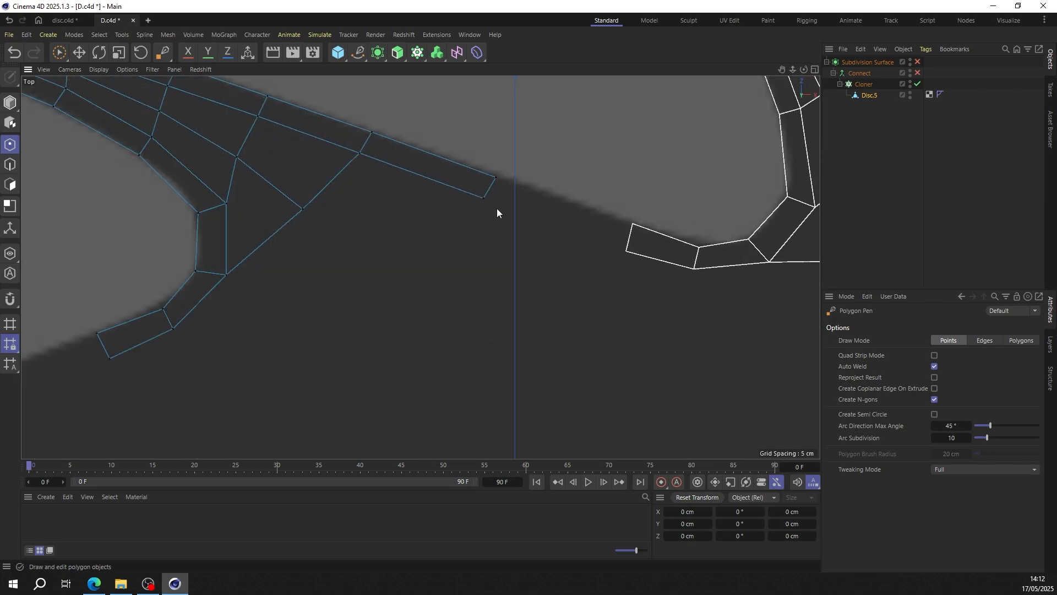
pyautogui.keyDown('ctrl'); pyautogui.moveTo(574, 231); pyautogui.dragTo(632, 252); pyautogui.keyUp('ctrl')
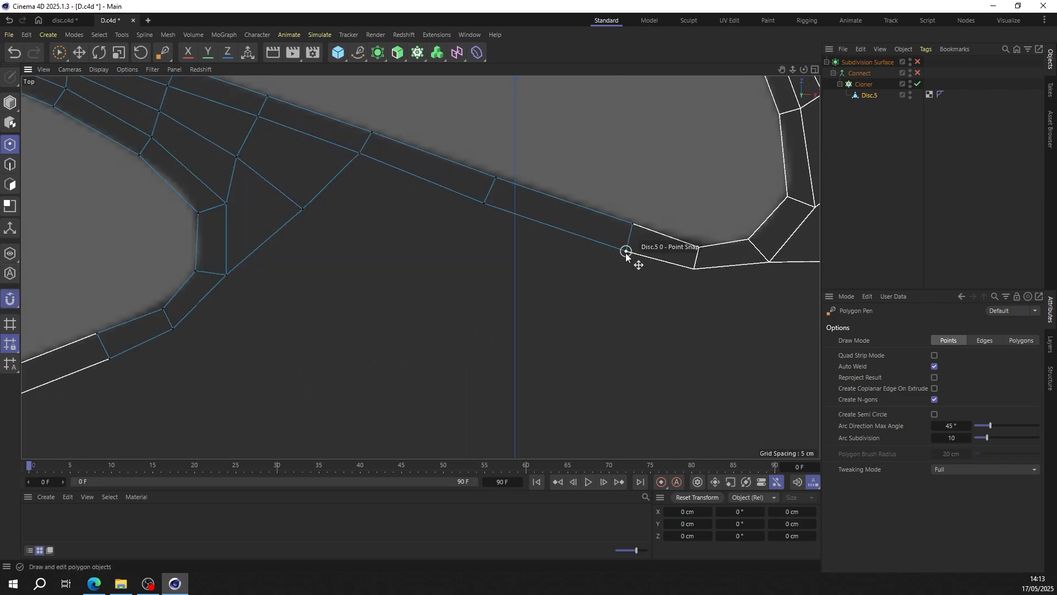
pyautogui.scroll(-3, 384, 200)
pyautogui.scroll(3, 381, 192)
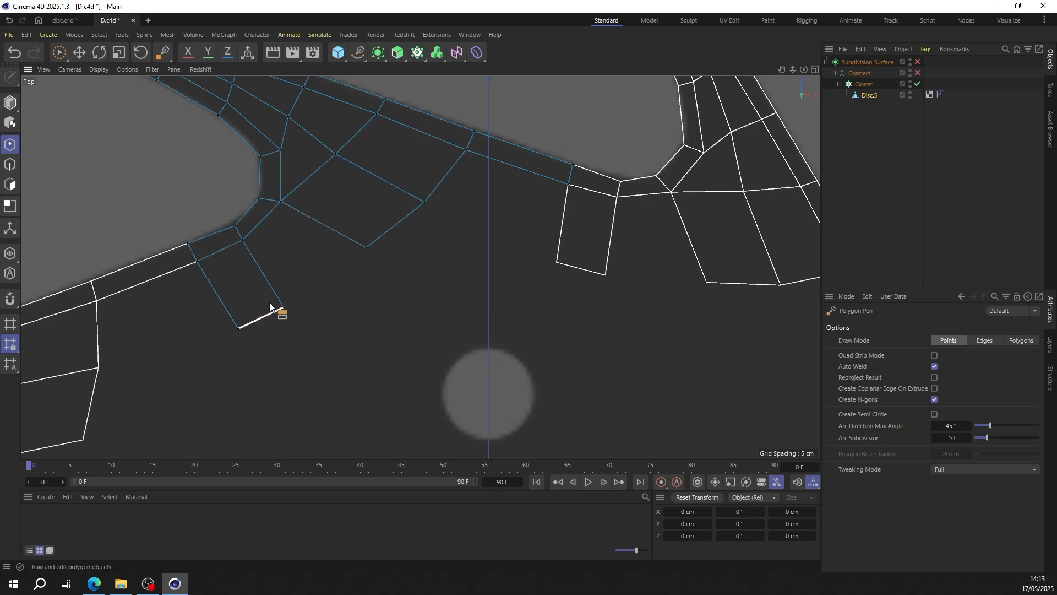
# Step: Add a second row of quads on the hub side of the strips, weld them together and snap the end points to the neighbouring clone
pyautogui.keyDown('ctrl'); pyautogui.moveTo(548, 218); pyautogui.dragTo(555, 261); pyautogui.keyUp('ctrl')
pyautogui.moveTo(424, 203); pyautogui.dragTo(428, 221)
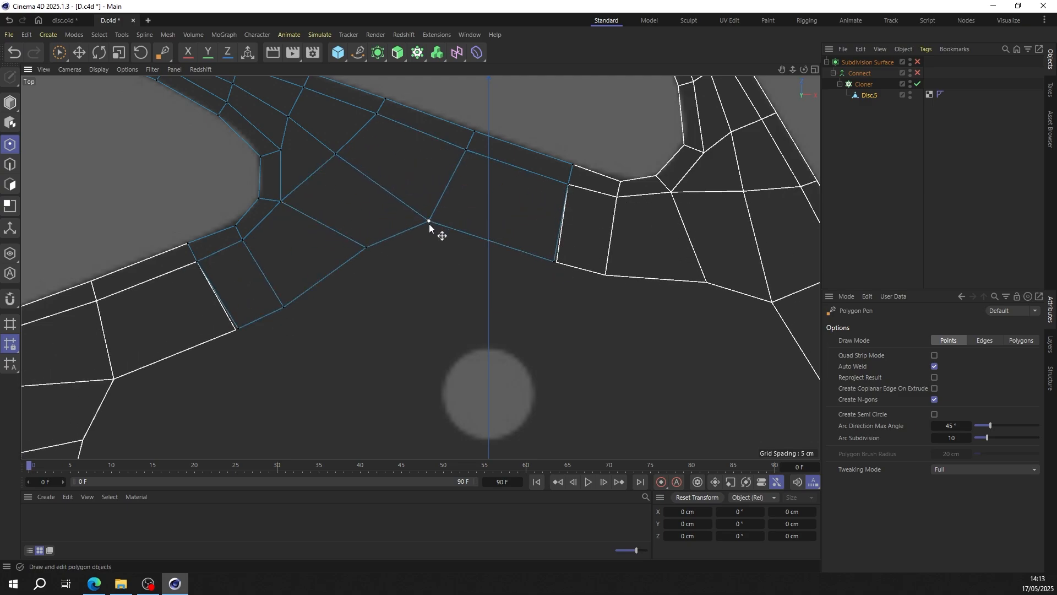
pyautogui.moveTo(556, 261); pyautogui.dragTo(539, 259)
pyautogui.scroll(-5, 243, 299)
pyautogui.scroll(4, 222, 278)
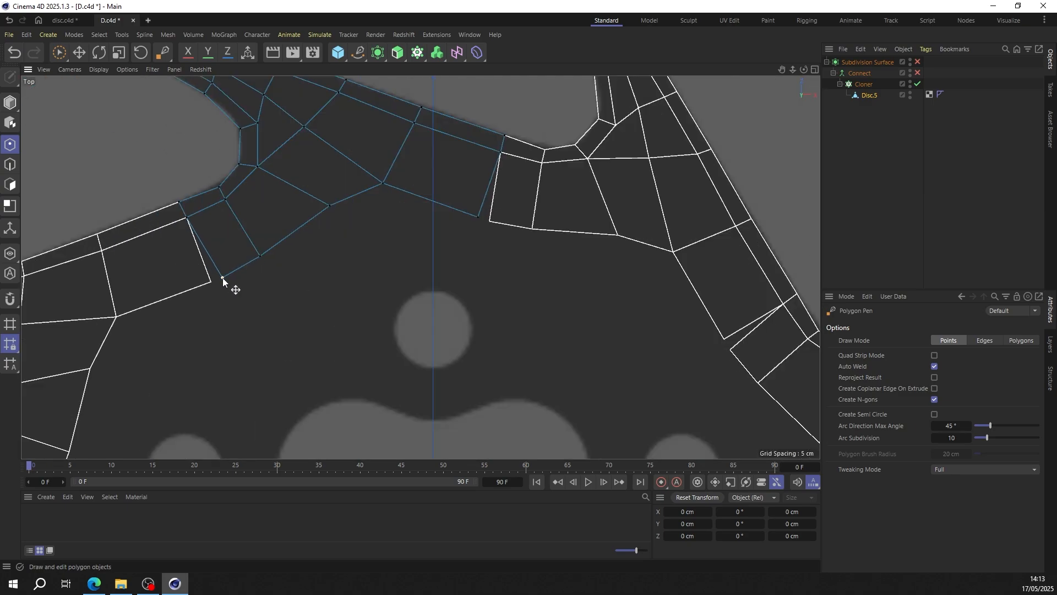
pyautogui.moveTo(477, 216); pyautogui.dragTo(489, 222)
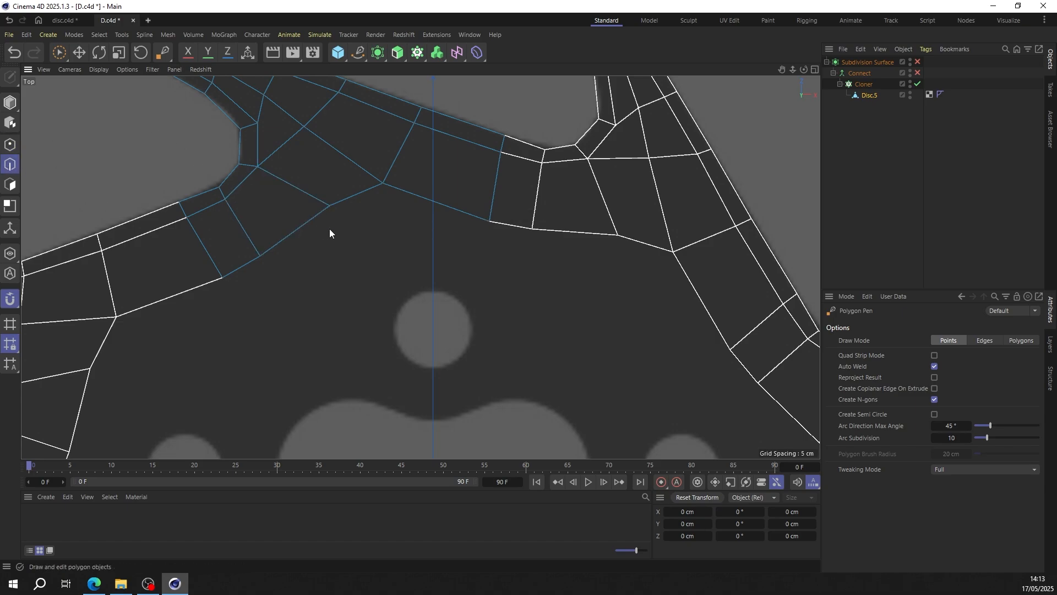
pyautogui.scroll(-3, 333, 180)
pyautogui.scroll(-3, 347, 197)
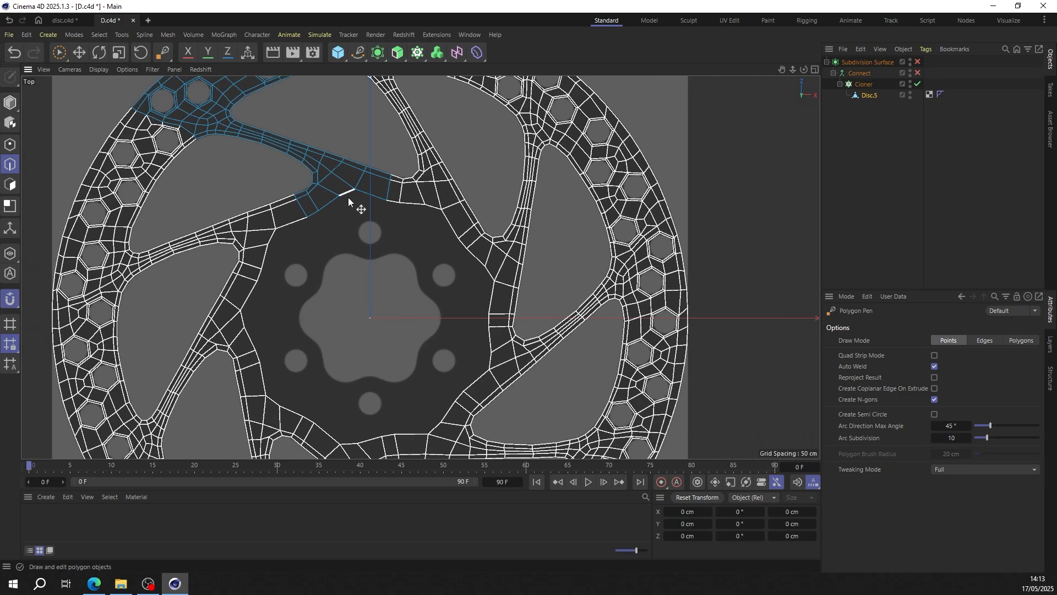
pyautogui.scroll(-3, 348, 197)
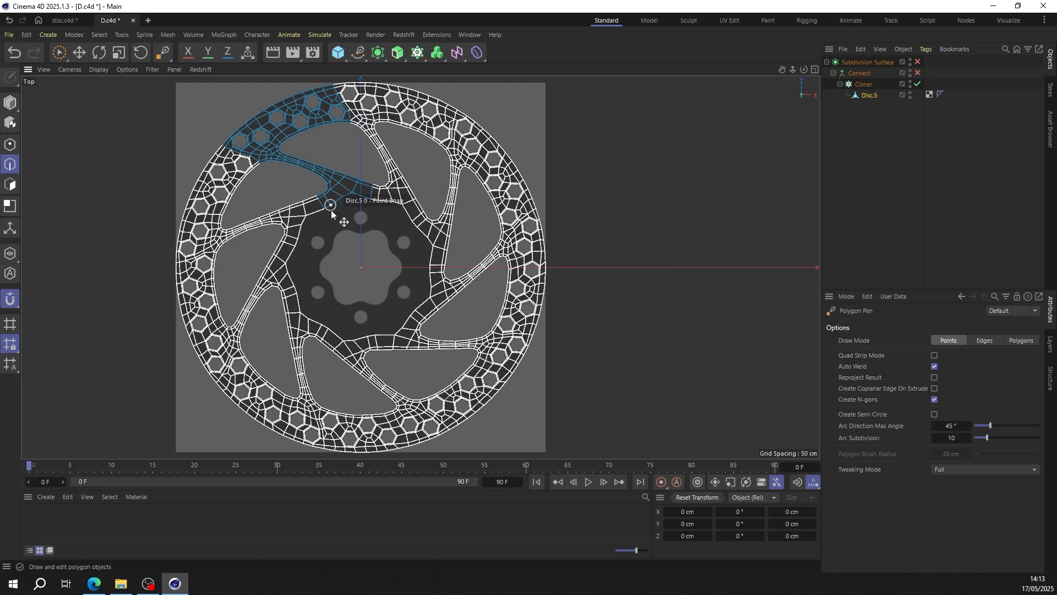
pyautogui.scroll(2, 332, 209)
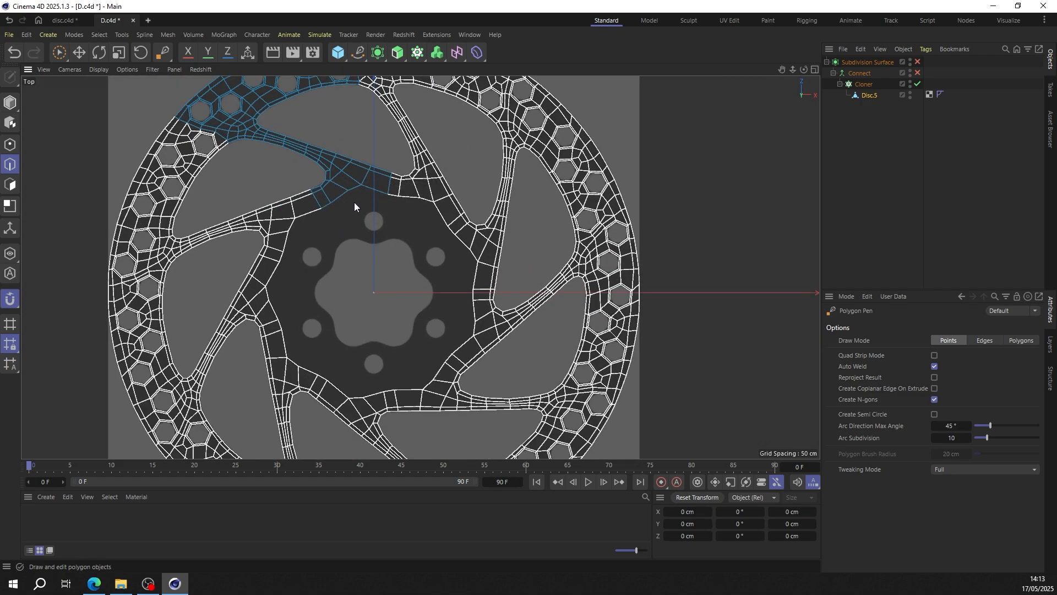
pyautogui.scroll(2, 369, 216)
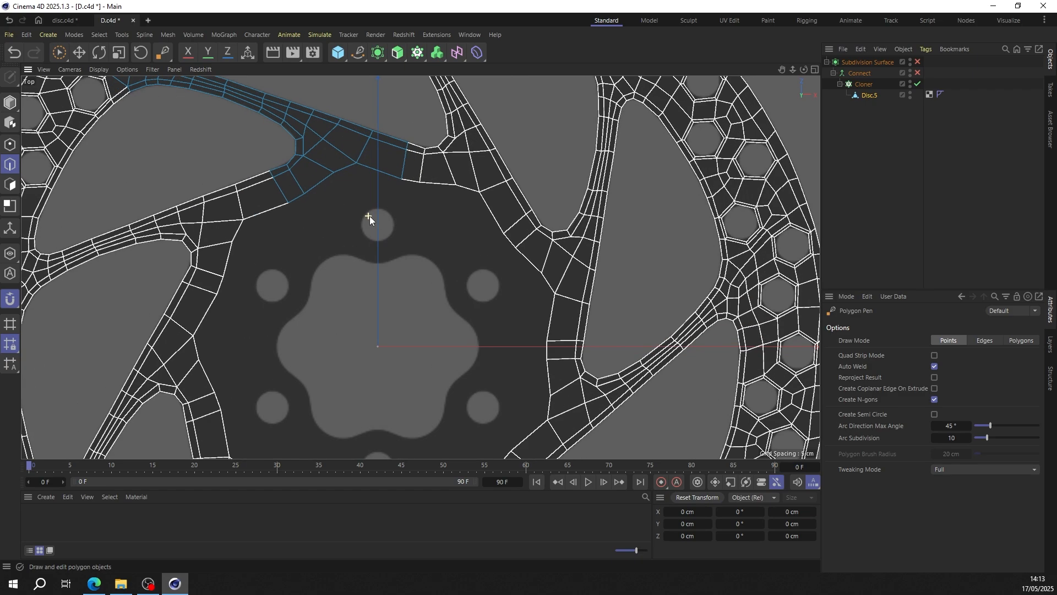
# Step: Examine the hub-side edge of the segment and its clones against the mounting area in the reference image
pyautogui.scroll(-2, 374, 209)
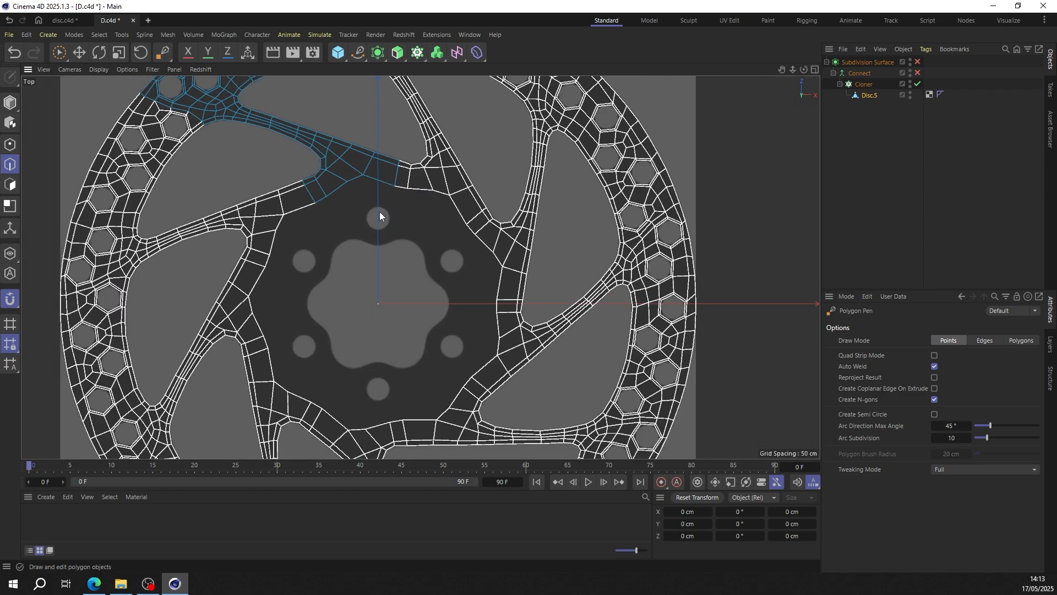
pyautogui.scroll(-1, 392, 205)
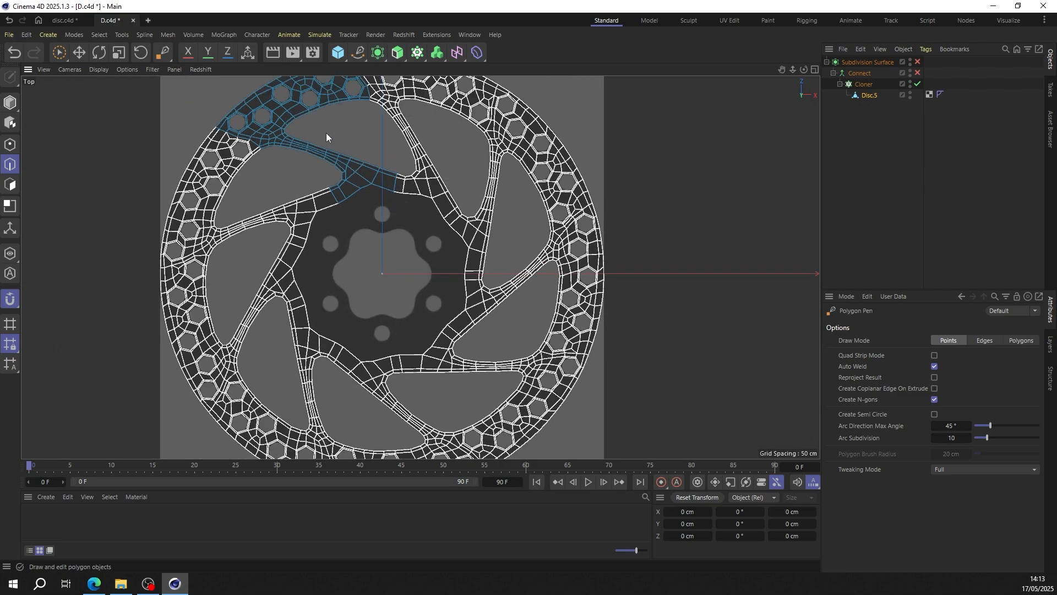
pyautogui.scroll(1, 394, 226)
pyautogui.scroll(1, 365, 187)
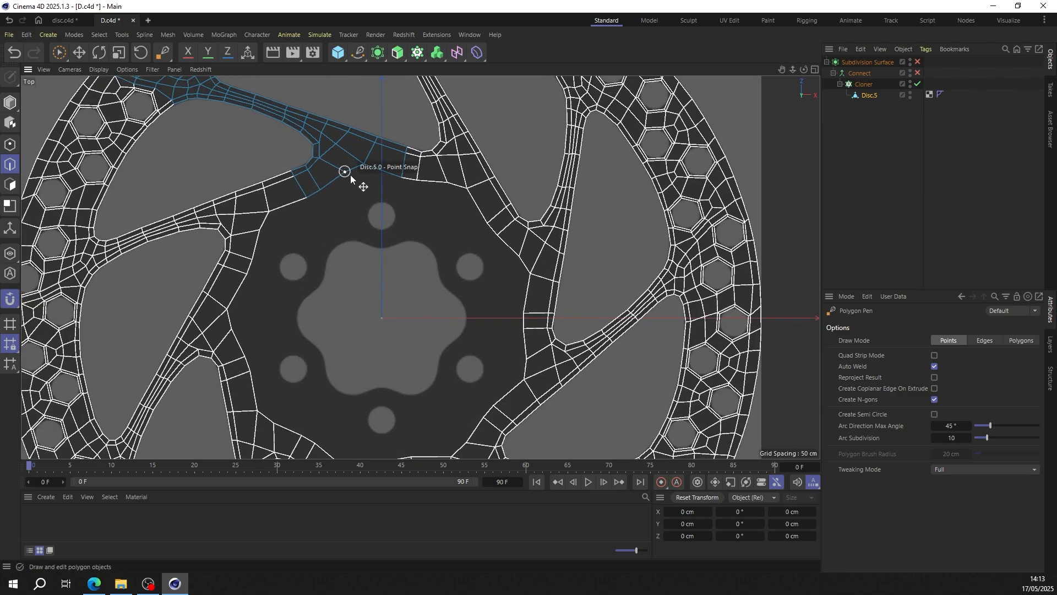
pyautogui.scroll(1, 350, 174)
pyautogui.scroll(-1, 350, 166)
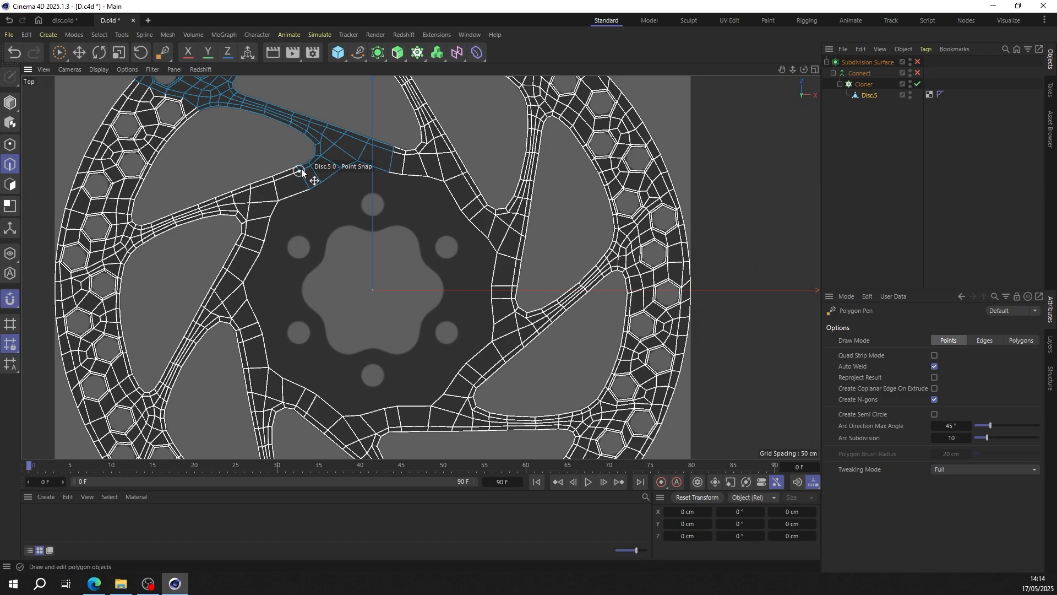
pyautogui.scroll(2, 326, 160)
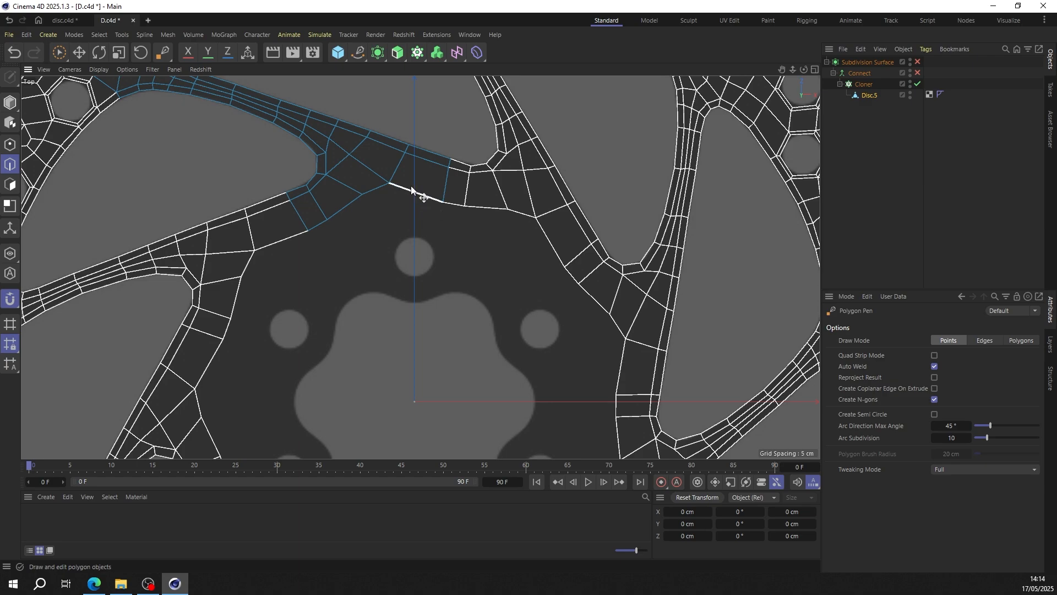
pyautogui.scroll(-3, 392, 190)
pyautogui.scroll(3, 379, 202)
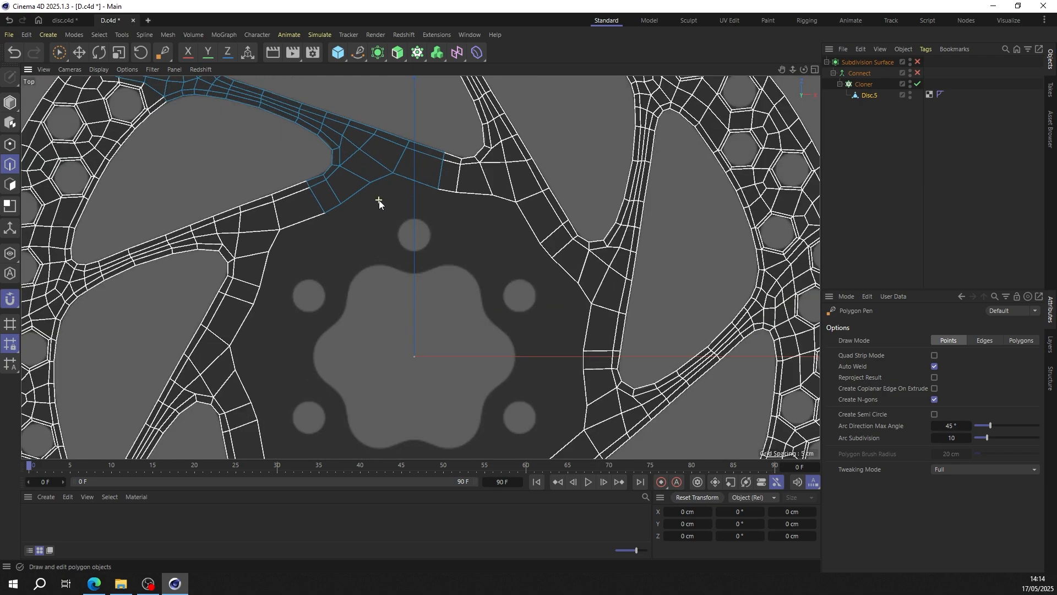
pyautogui.scroll(-3, 351, 197)
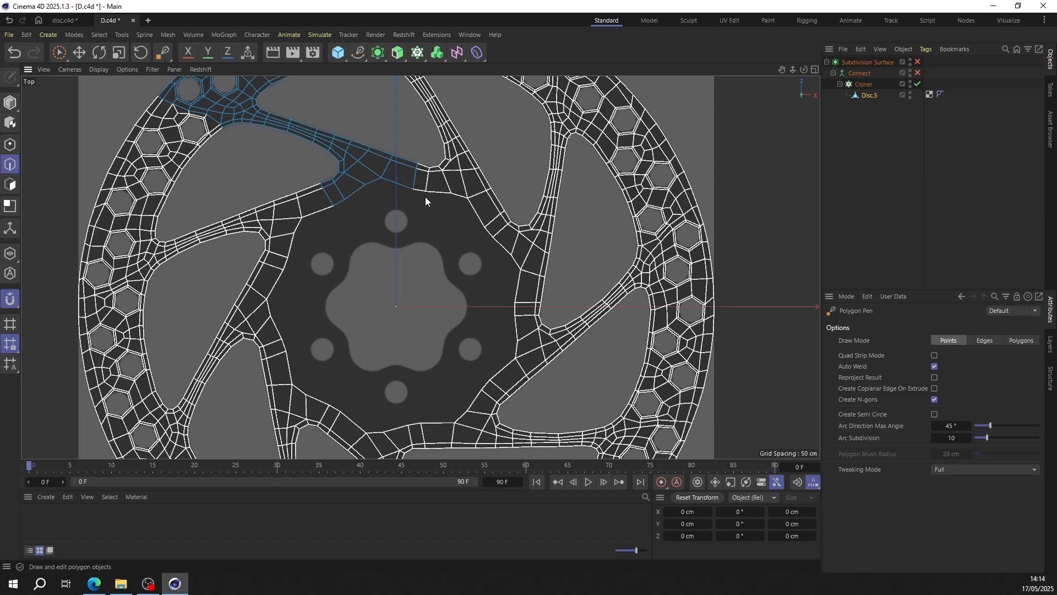
pyautogui.scroll(4, 369, 192)
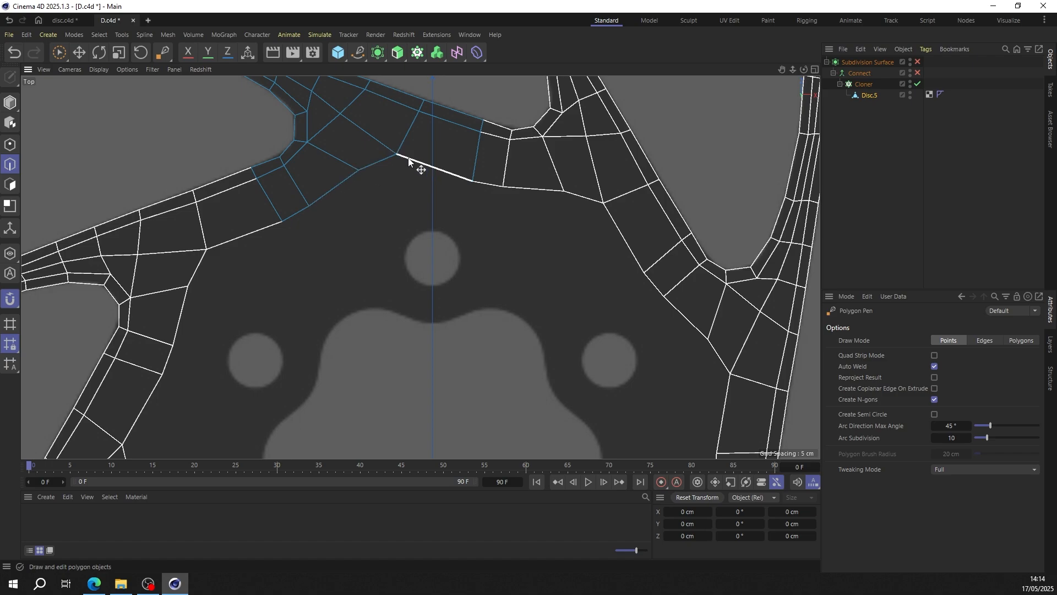
pyautogui.click(80, 54)
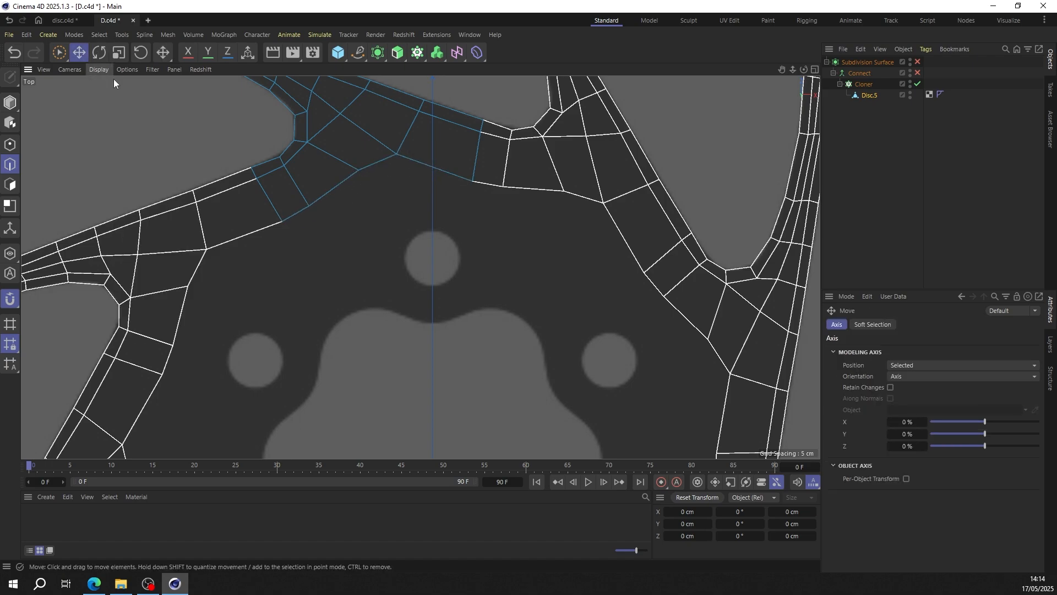
pyautogui.press('space')
pyautogui.keyDown('ctrl'); pyautogui.moveTo(301, 214); pyautogui.dragTo(318, 243); pyautogui.keyUp('ctrl')
pyautogui.hotkey('ctrl', 'z')
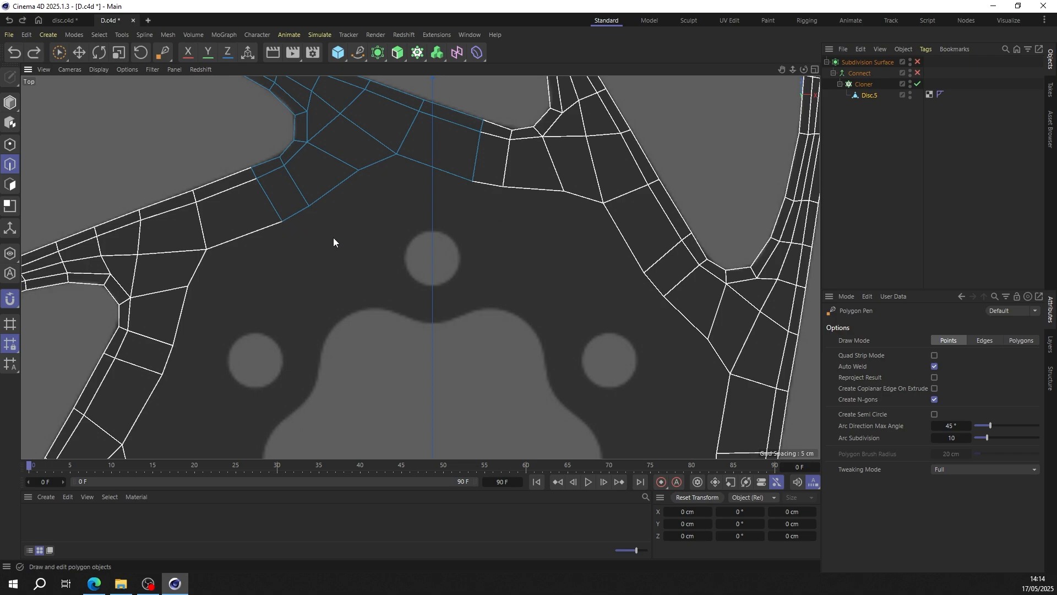
# Step: Add a circle spline in the XZ plane and scale it to about 283 cm in diameter as a guide inside the hub strip
pyautogui.click(79, 54)
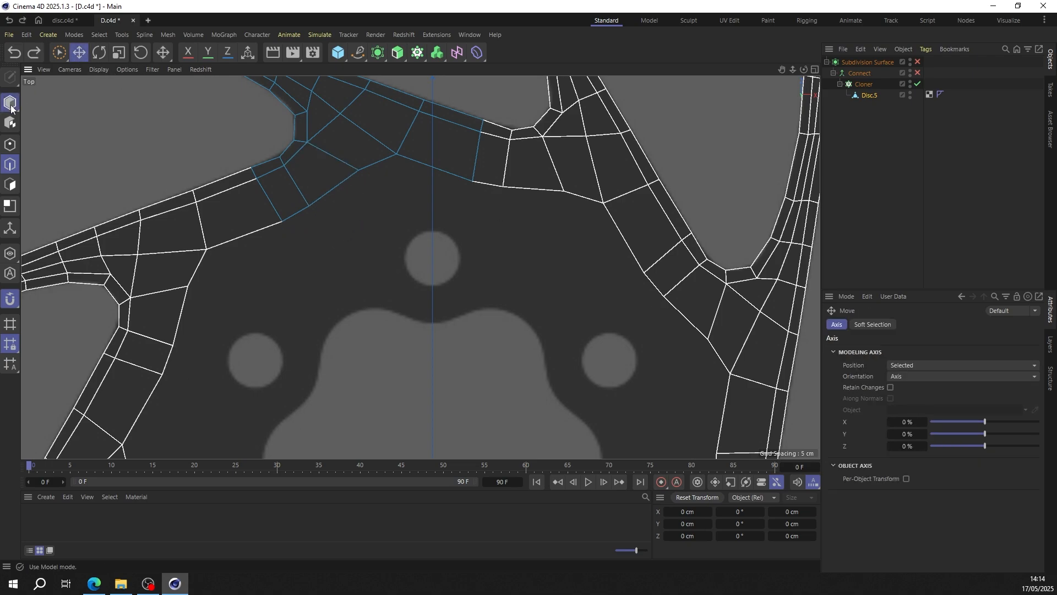
pyautogui.click(10, 103)
pyautogui.moveTo(358, 57); pyautogui.dragTo(461, 100)
pyautogui.click(461, 90)
pyautogui.scroll(-2, 410, 124)
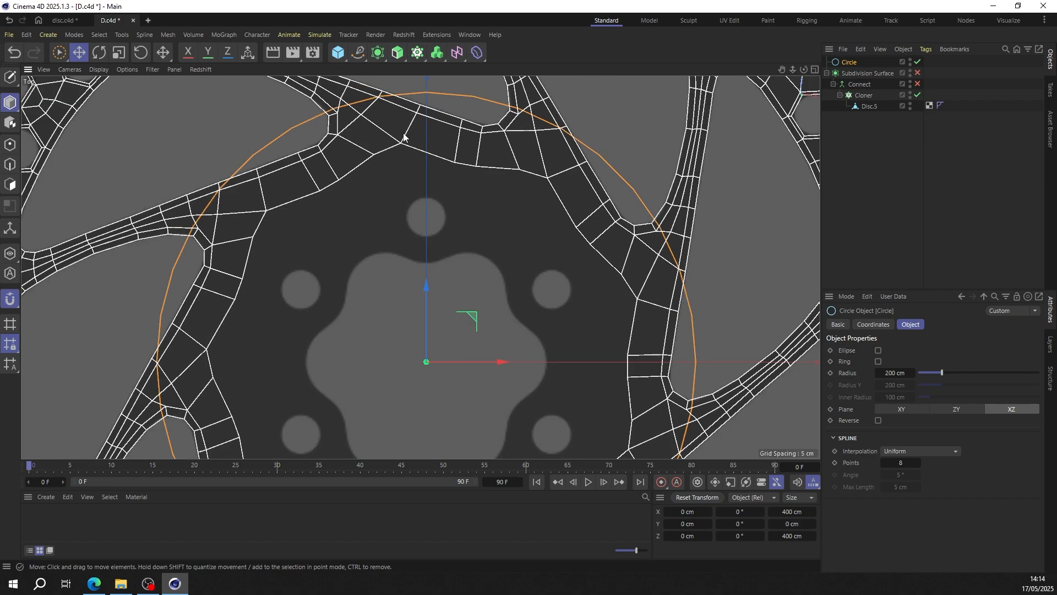
pyautogui.press('t')
pyautogui.moveTo(438, 181); pyautogui.dragTo(418, 275)
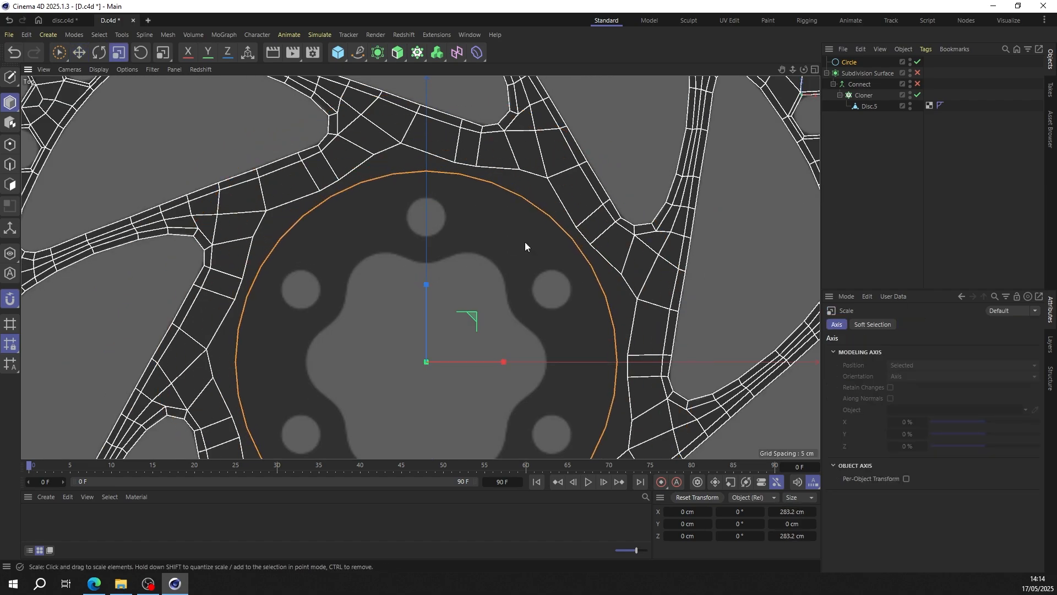
# Step: With the Polygon Pen, move the hub-side points of Disc.5 outward so the strip's inner edge follows the guide circle more evenly
pyautogui.click(863, 107)
pyautogui.click(850, 64)
pyautogui.click(868, 106)
pyautogui.click(9, 145)
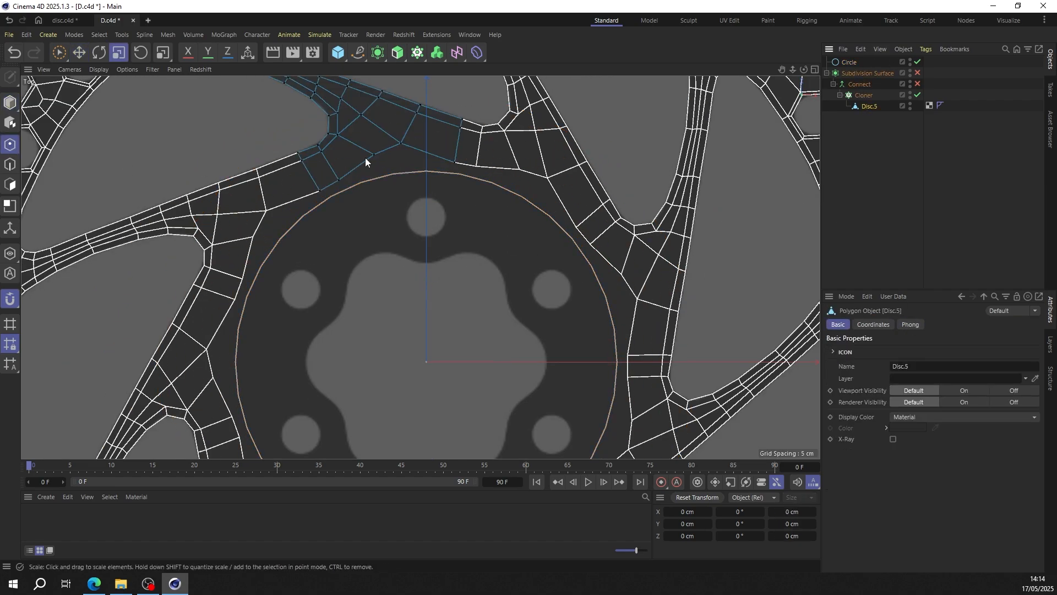
pyautogui.press('m')
pyautogui.press('e')
pyautogui.scroll(2, 385, 154)
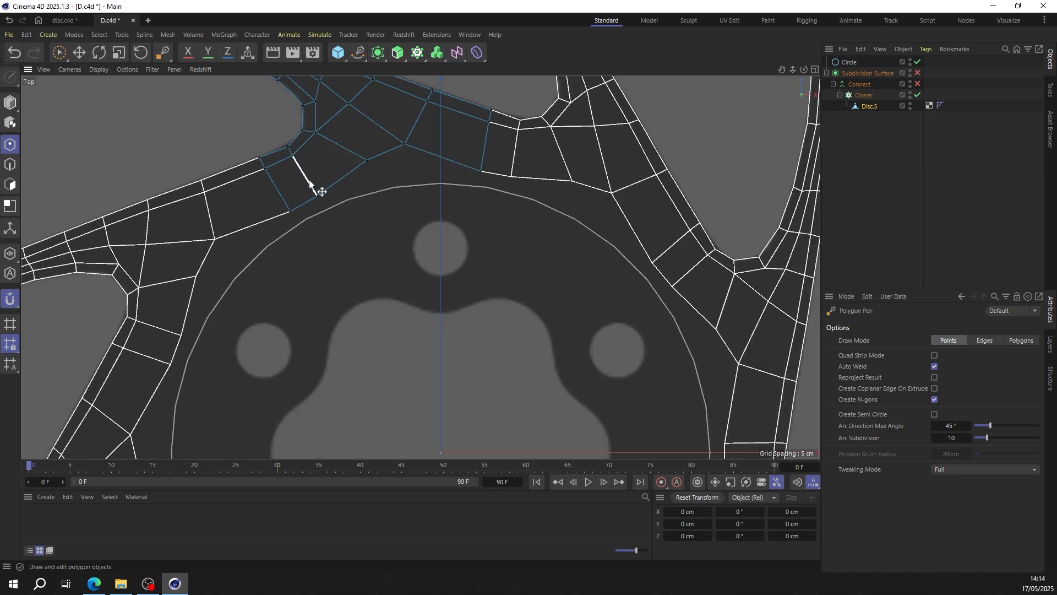
pyautogui.scroll(3, 314, 190)
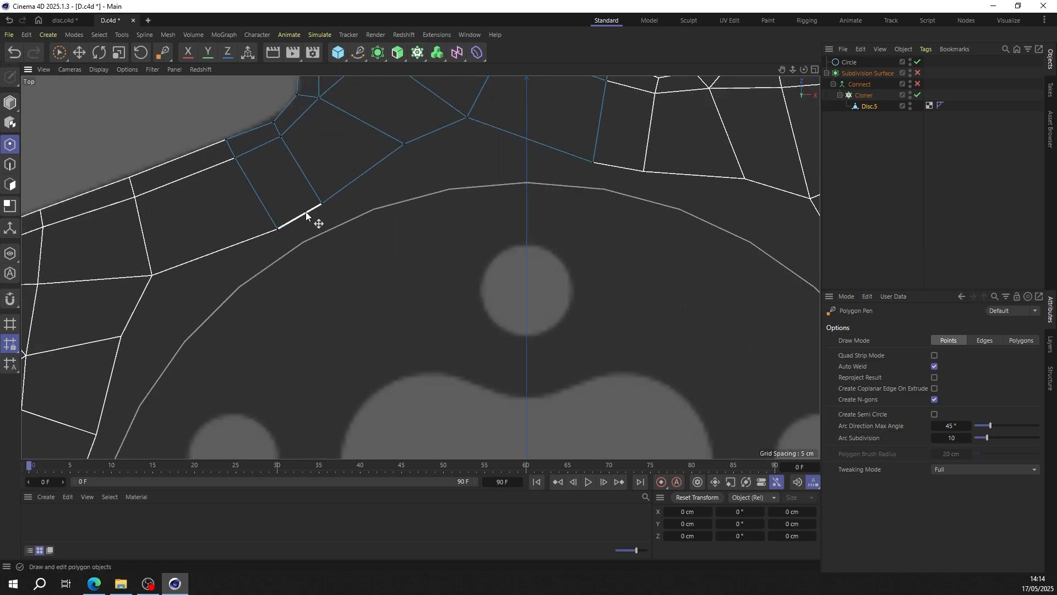
pyautogui.scroll(-3, 323, 209)
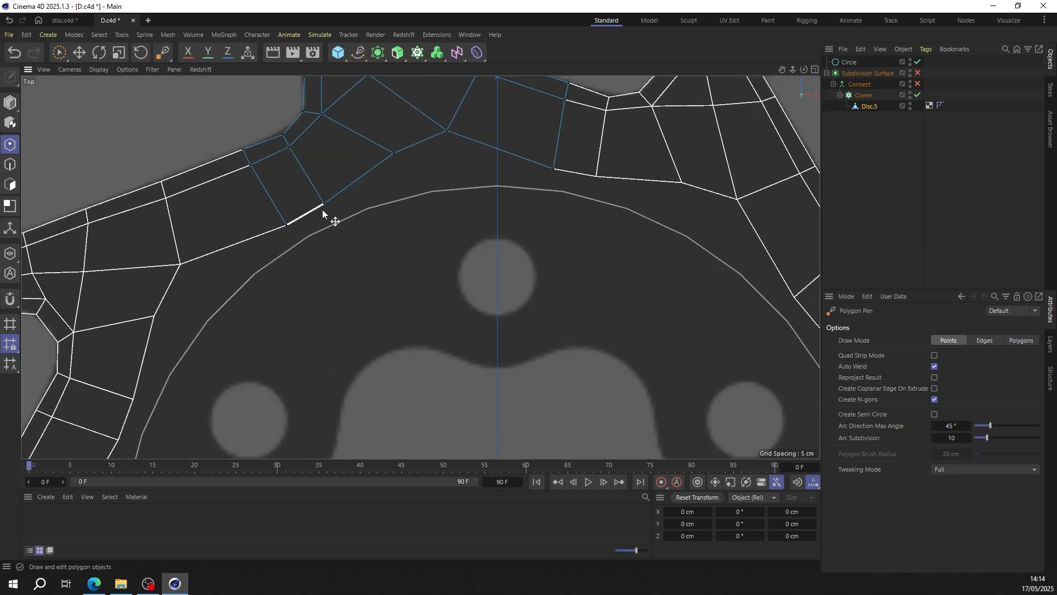
pyautogui.scroll(2, 292, 187)
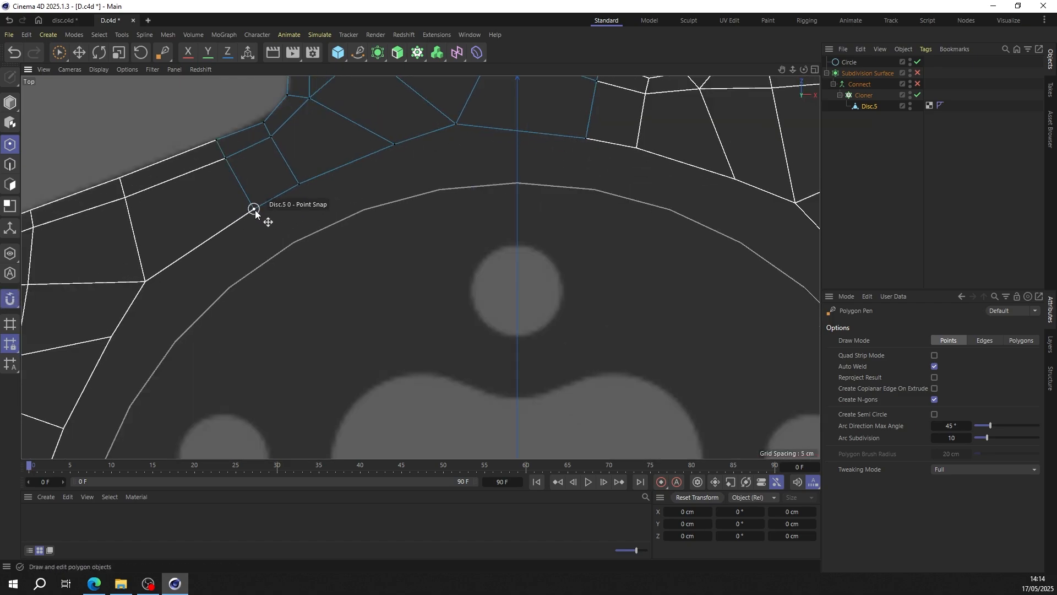
# Step: Extend the hub-side edges into a row of four quads reaching the guide circle, snap its end to the neighbouring clone and adjust the points
pyautogui.keyDown('ctrl'); pyautogui.moveTo(280, 200); pyautogui.dragTo(299, 246); pyautogui.keyUp('ctrl')
pyautogui.keyDown('ctrl'); pyautogui.moveTo(351, 183); pyautogui.dragTo(418, 194); pyautogui.keyUp('ctrl')
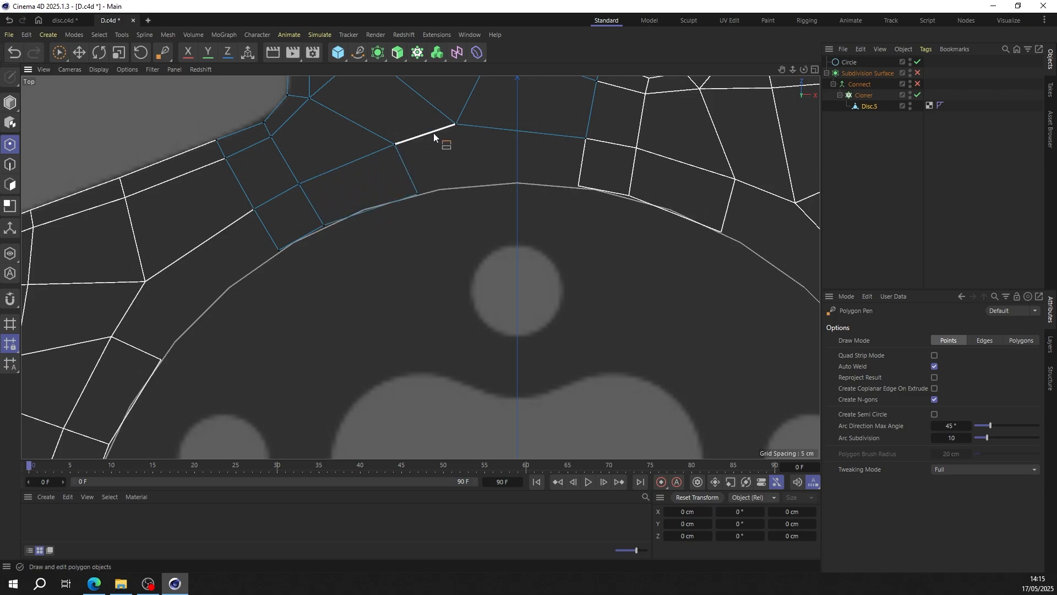
pyautogui.keyDown('ctrl'); pyautogui.moveTo(434, 133); pyautogui.dragTo(578, 186); pyautogui.keyUp('ctrl')
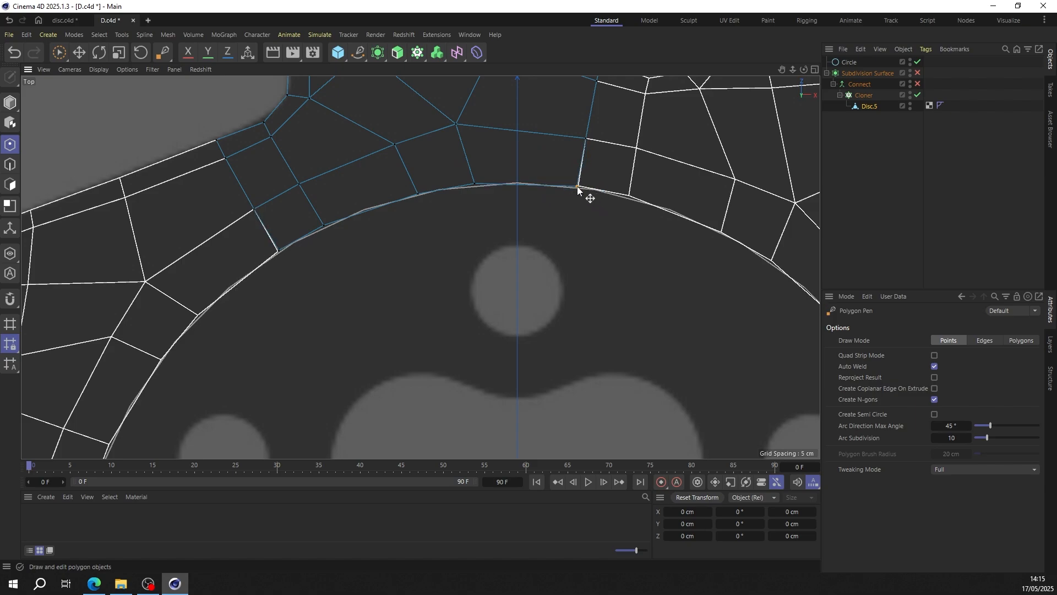
pyautogui.moveTo(418, 193); pyautogui.dragTo(403, 199)
pyautogui.moveTo(474, 184); pyautogui.dragTo(489, 185)
# Step: Extrude the edges on the guide circle inward as a helper row, ring-select its cross edges and apply Equal Spacing
pyautogui.press('Return')
pyautogui.press('e')
pyautogui.moveTo(324, 225); pyautogui.dragTo(407, 215)
pyautogui.doubleClick(368, 209)
pyautogui.press('d')
pyautogui.press('u')
pyautogui.press('b')
pyautogui.click(408, 221)
pyautogui.rightClick(398, 225)
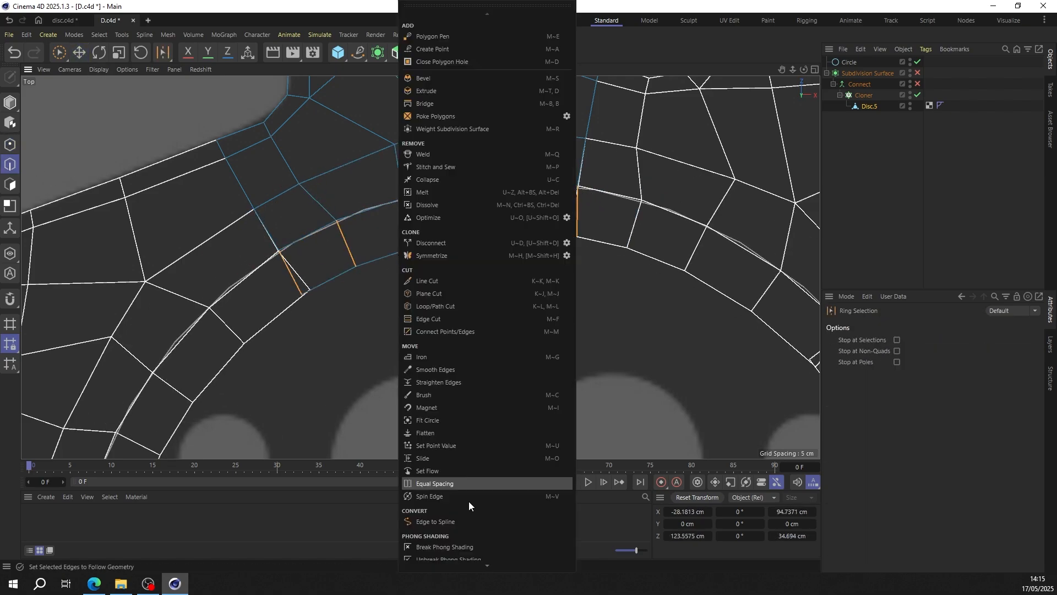
pyautogui.click(468, 486)
# Step: Delete the helper row inside the guide circle and shift a point of the row above with the Polygon Pen
pyautogui.click(81, 54)
pyautogui.press('Delete')
pyautogui.press('m')
pyautogui.press('e')
pyautogui.moveTo(299, 183); pyautogui.dragTo(311, 177)
# Step: Delete the guide circle and, with snapping enabled, snap the inner end point of Disc.5 onto the neighbouring clone's point
pyautogui.hotkey('shift', 's')
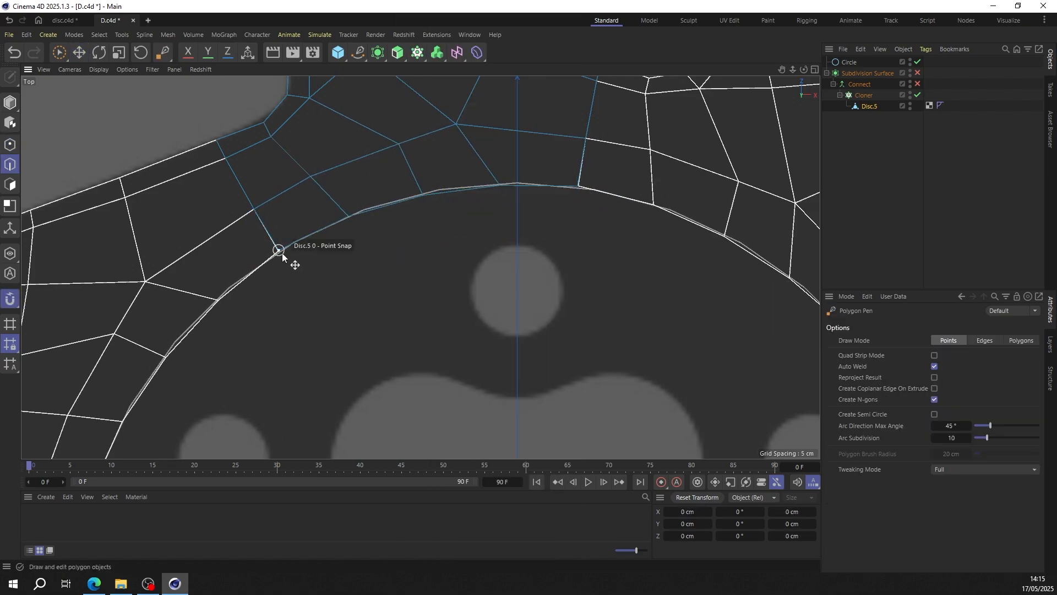
pyautogui.click(848, 62)
pyautogui.press('Delete')
pyautogui.click(870, 95)
pyautogui.moveTo(289, 252); pyautogui.dragTo(278, 251)
pyautogui.scroll(4, 276, 252)
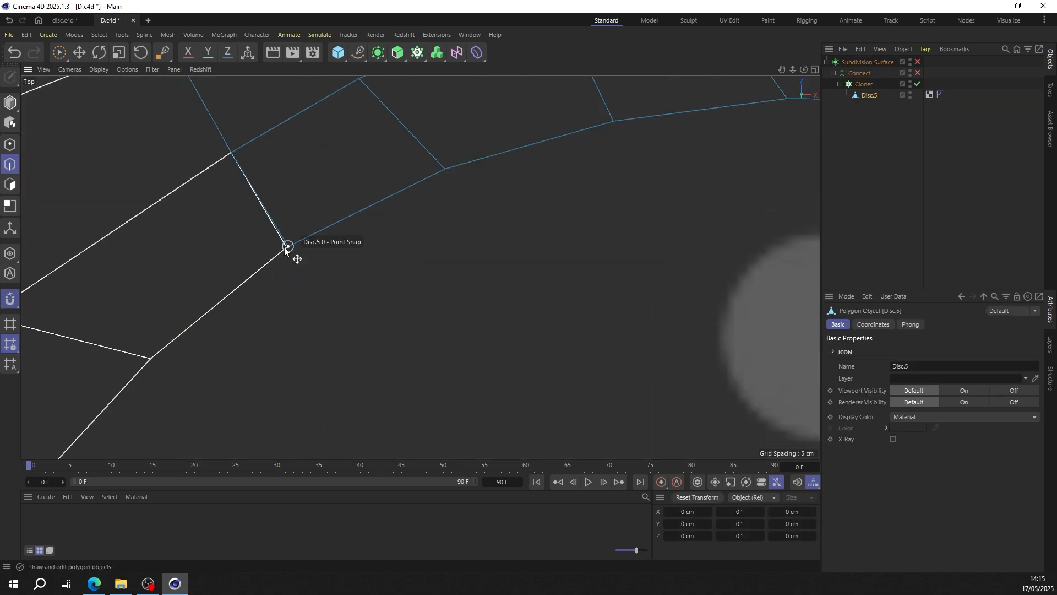
pyautogui.scroll(-10, 272, 227)
# Step: Enable Connect and Subdivision Surface, inspect the smoothed disc in the Perspective view and return to the Top view
pyautogui.press('e')
pyautogui.click(10, 103)
pyautogui.scroll(-5, 363, 198)
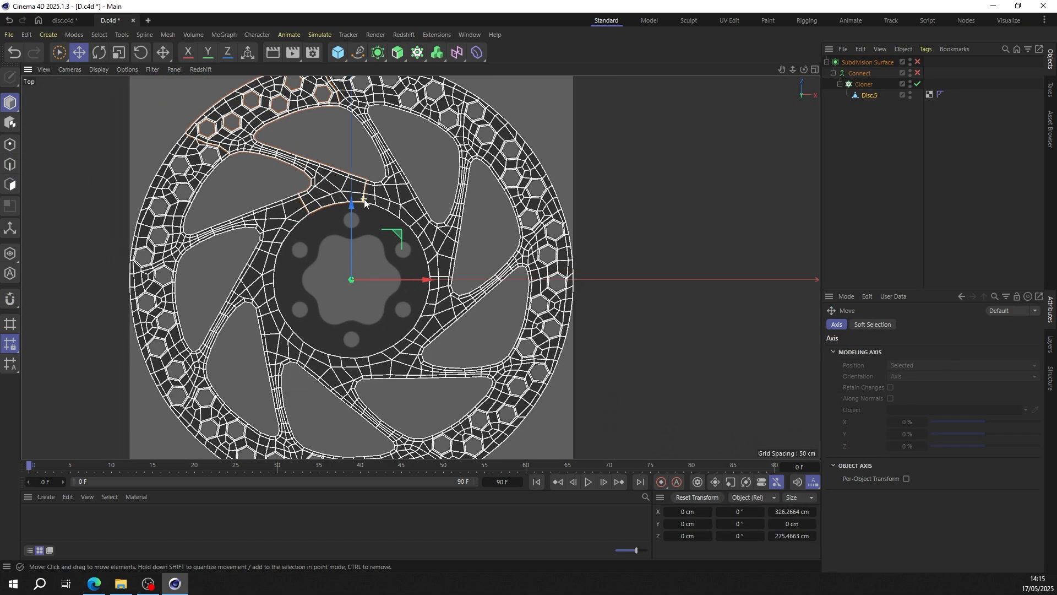
pyautogui.middleClick(329, 195)
pyautogui.middleClick(221, 150)
pyautogui.click(389, 166)
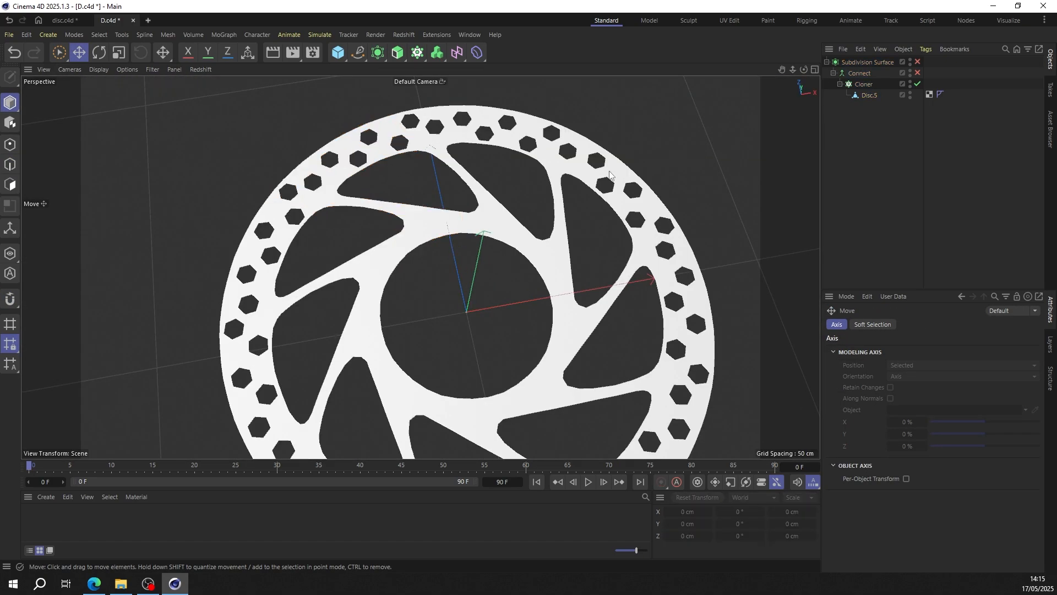
pyautogui.click(918, 74)
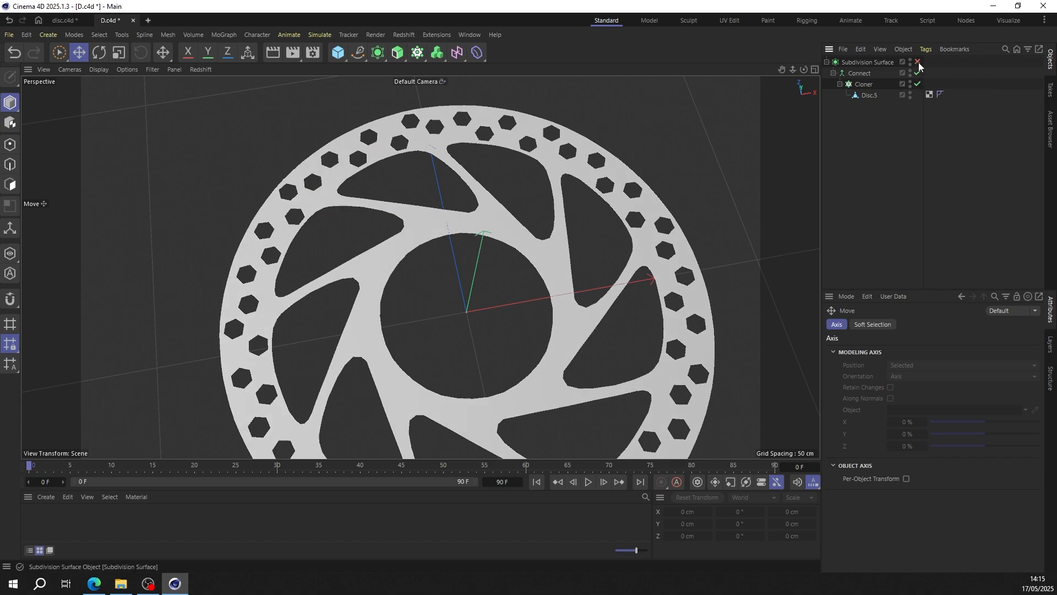
pyautogui.keyDown('alt'); pyautogui.moveTo(420, 266); pyautogui.dragTo(408, 196); pyautogui.keyUp('alt')
pyautogui.middleClick(419, 237)
pyautogui.middleClick(485, 201)
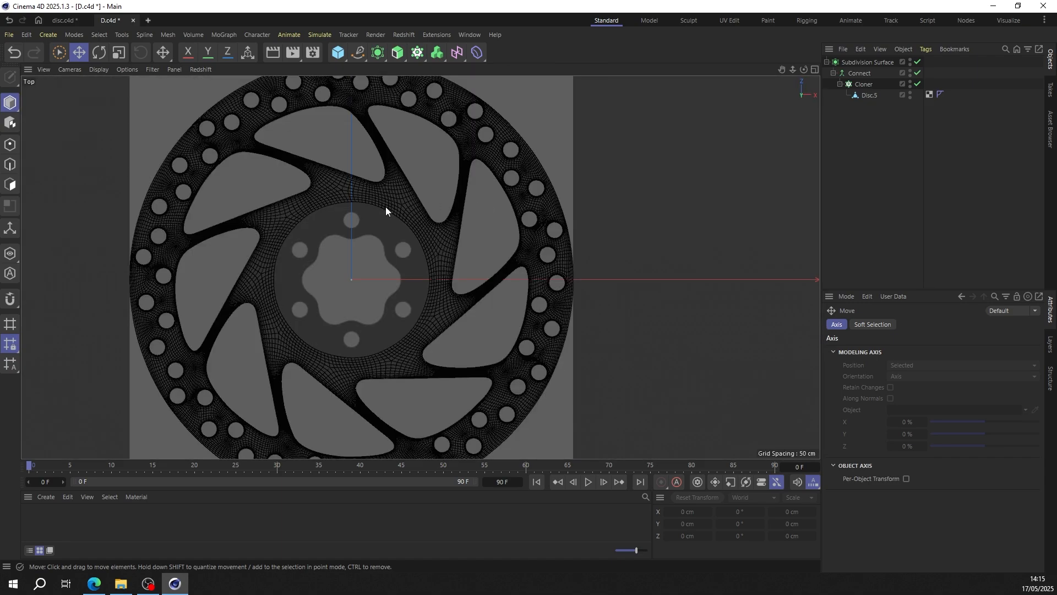
# Step: Disable the Subdivision Surface and Connect to show the unsmoothed mesh around the hub
pyautogui.click(917, 62)
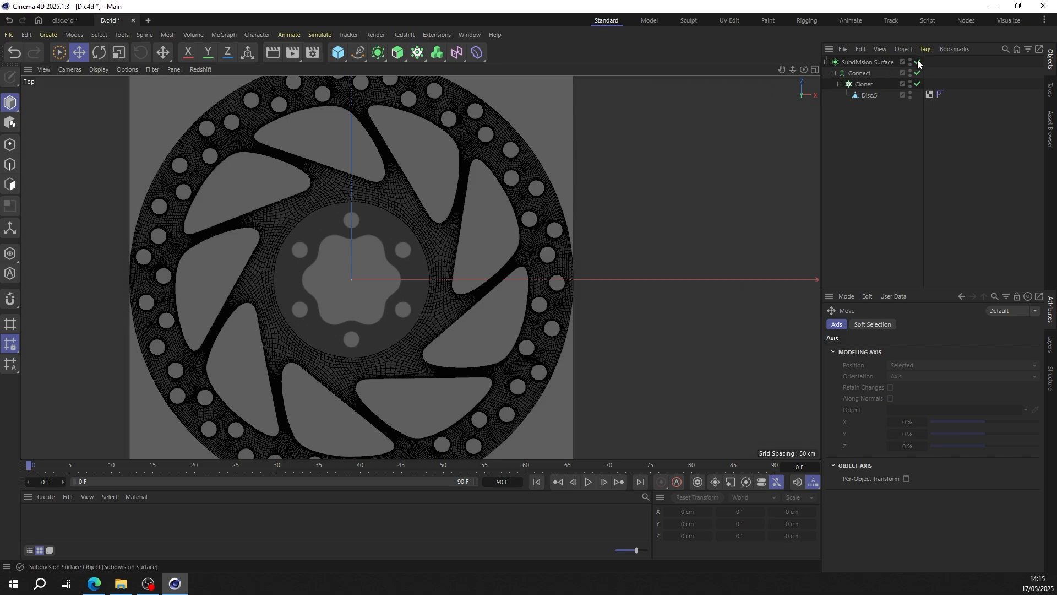
pyautogui.click(917, 73)
pyautogui.scroll(-2, 364, 191)
pyautogui.scroll(4, 325, 228)
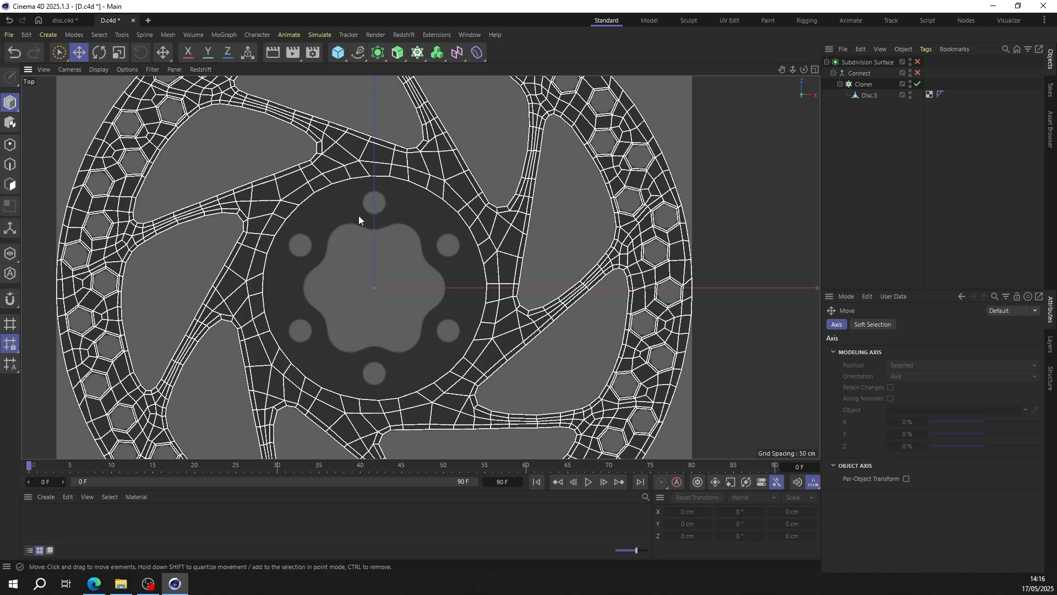
pyautogui.scroll(2, 384, 220)
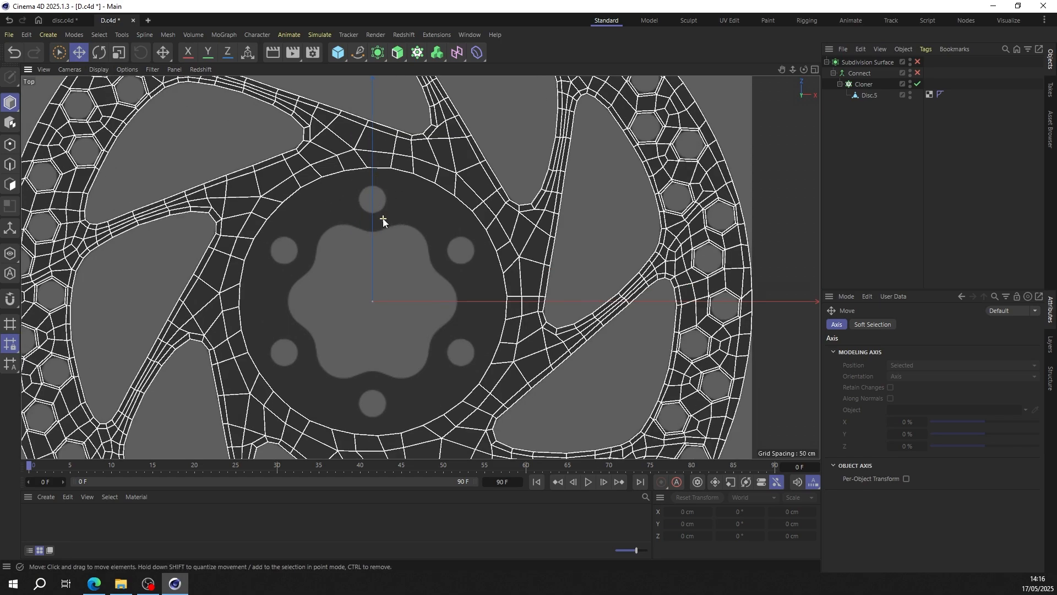
# Step: Add a Disc primitive at the centre and enlarge its outer radius to about 136.5 cm to fill the hub opening
pyautogui.click(340, 60)
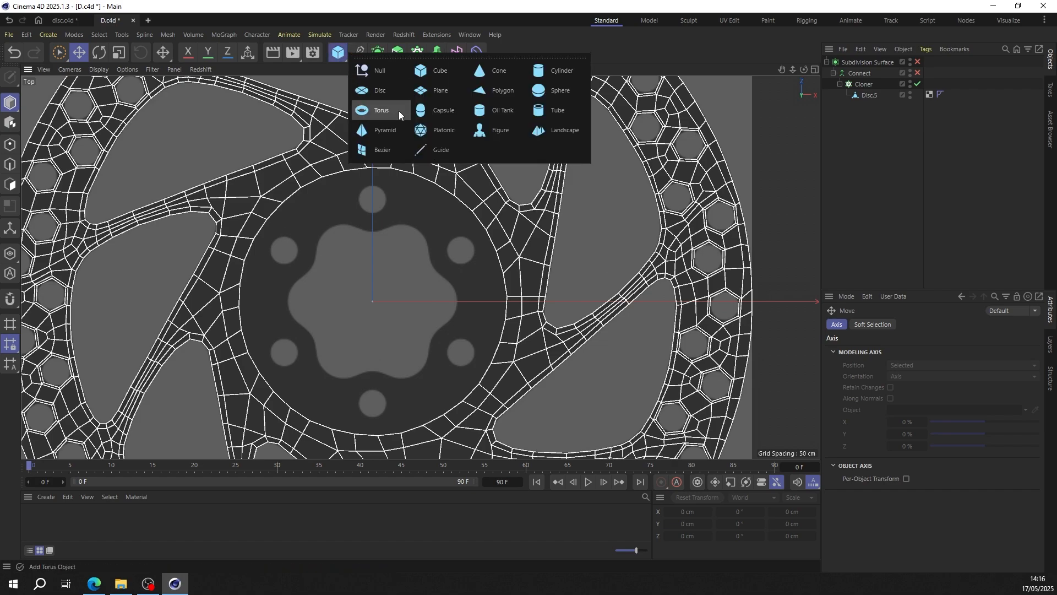
pyautogui.click(387, 91)
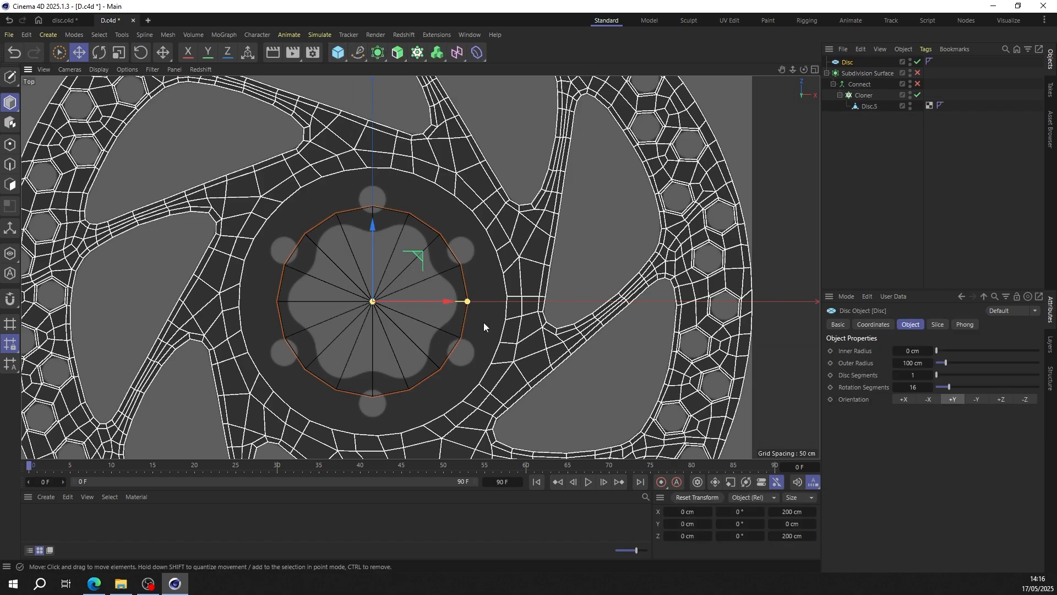
pyautogui.moveTo(468, 302); pyautogui.dragTo(502, 301)
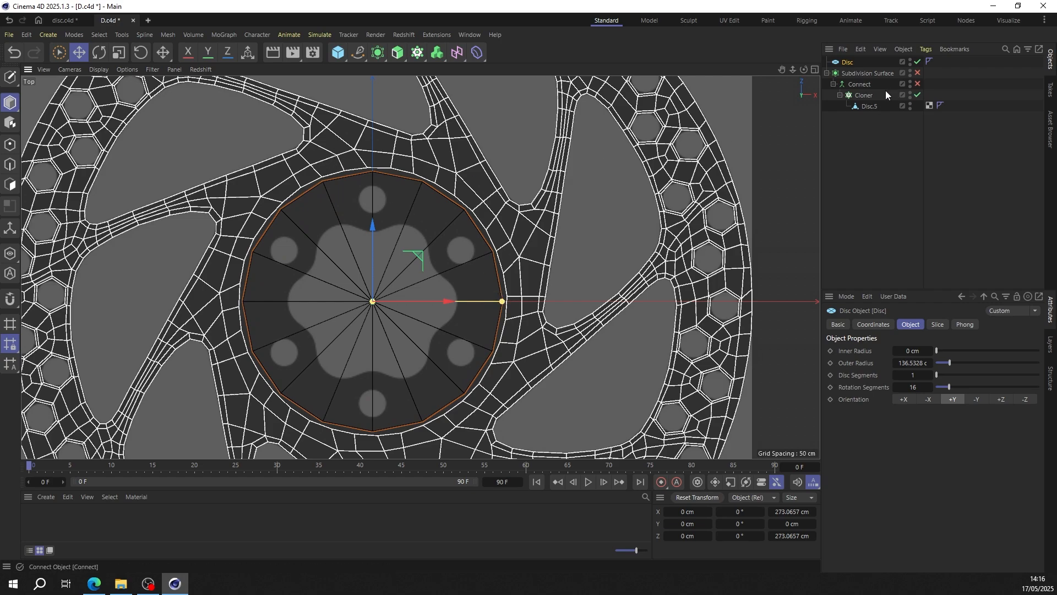
# Step: Check Disc.5's segments along the hub edge and set the centre disc's rotation segments to 36 (4*9)
pyautogui.click(863, 104)
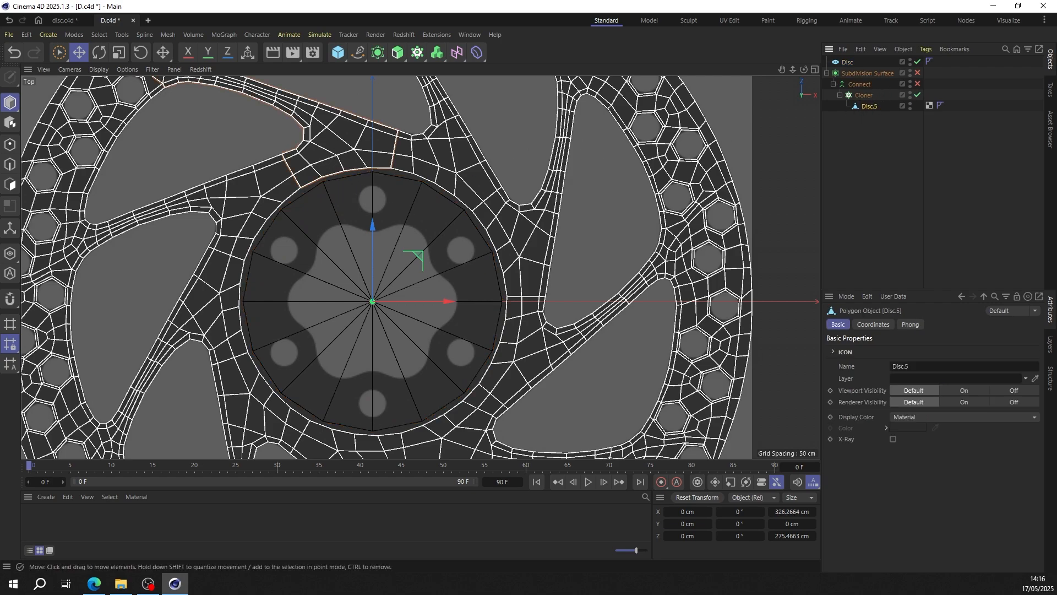
pyautogui.click(11, 184)
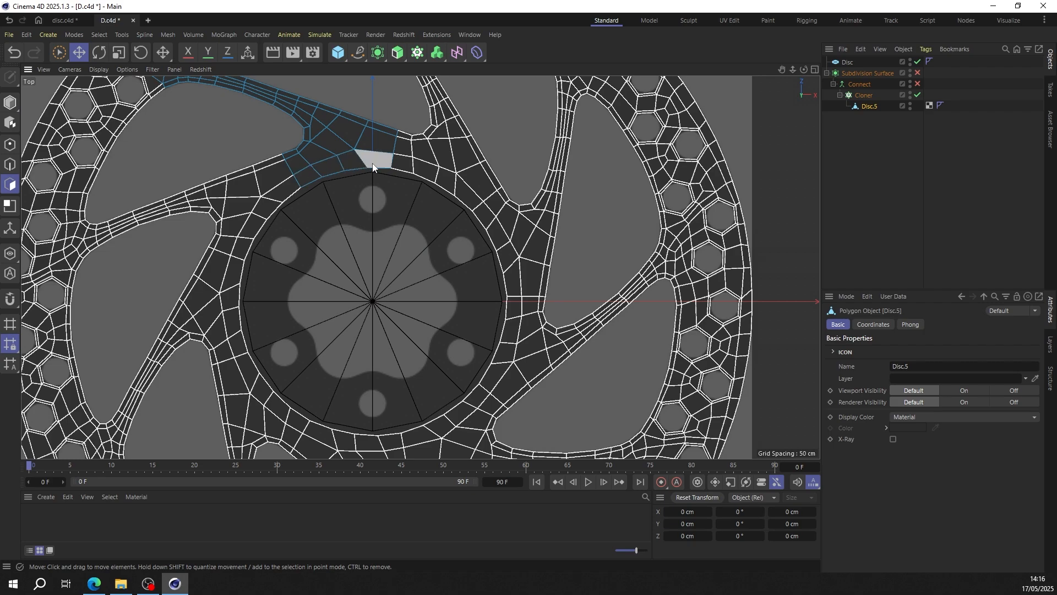
pyautogui.click(845, 62)
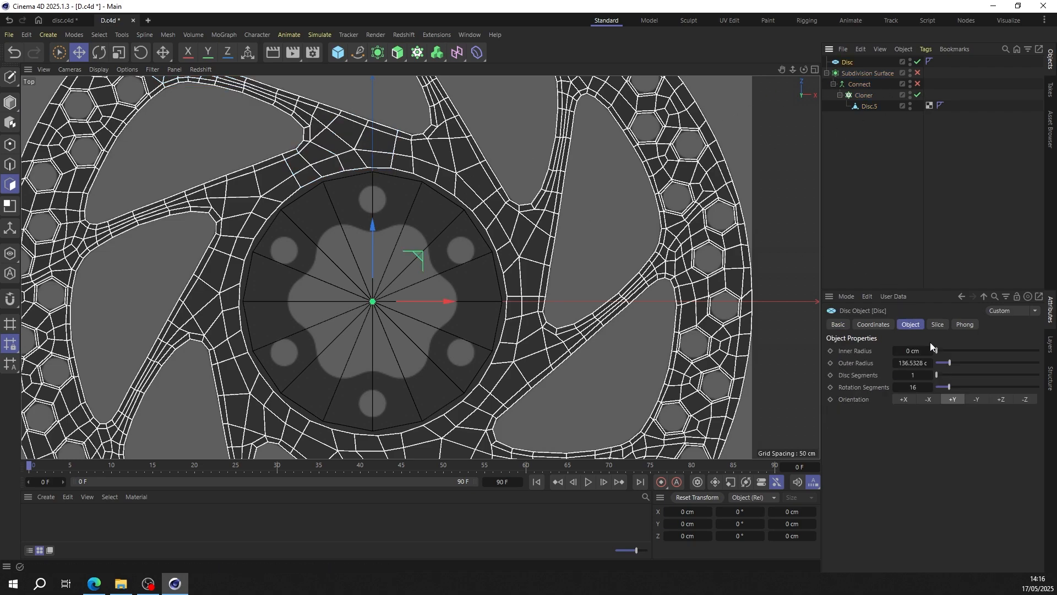
pyautogui.doubleClick(917, 387)
pyautogui.write('4*9')
pyautogui.press('Return')
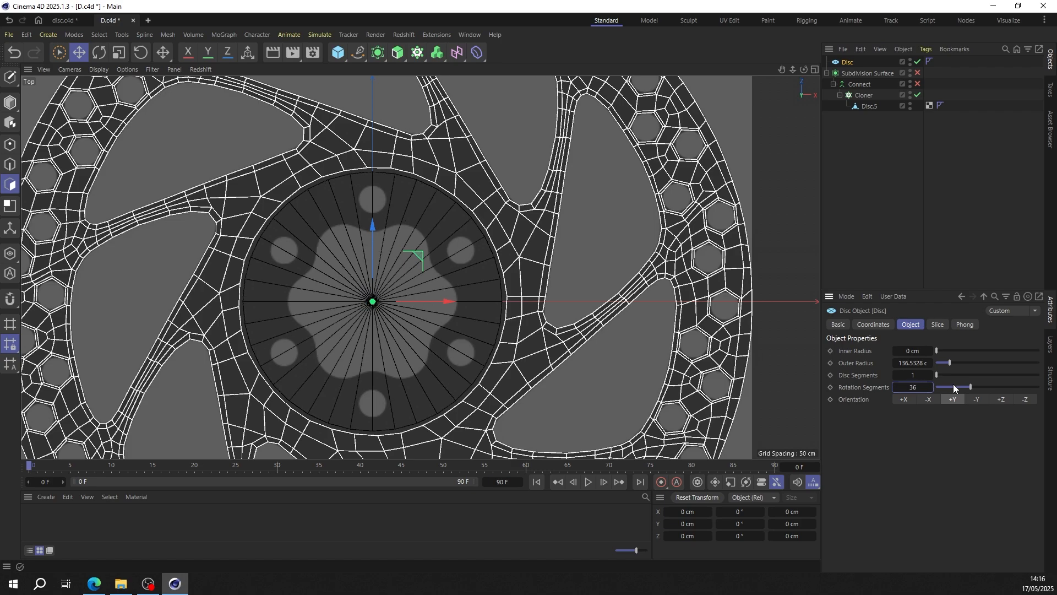
# Step: Enlarge the centre disc's outer radius to about 138.7 cm and set its inner radius to 130 cm, making a thin ring
pyautogui.click(10, 103)
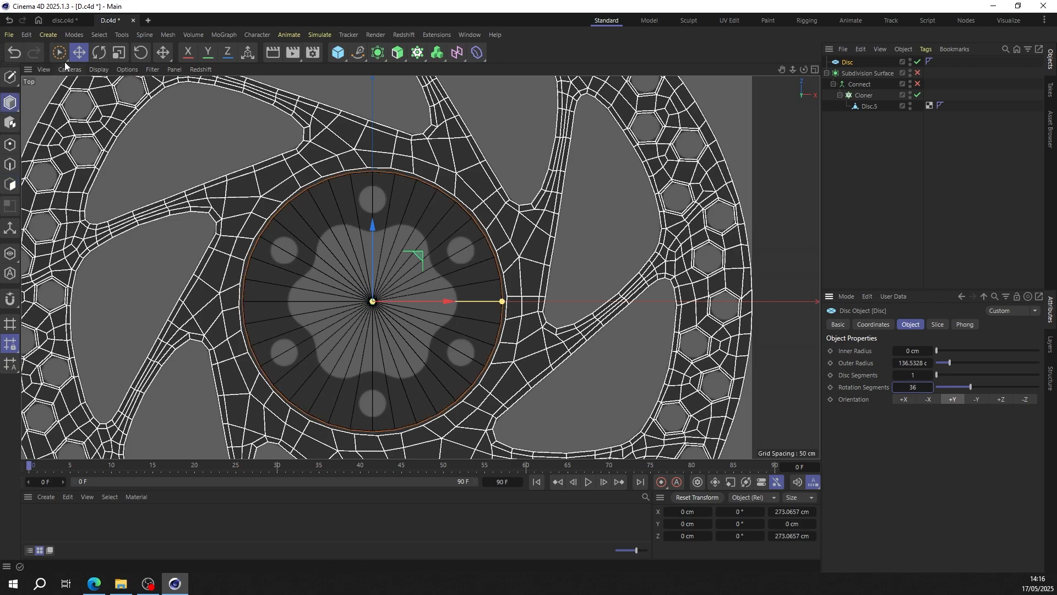
pyautogui.scroll(3, 435, 231)
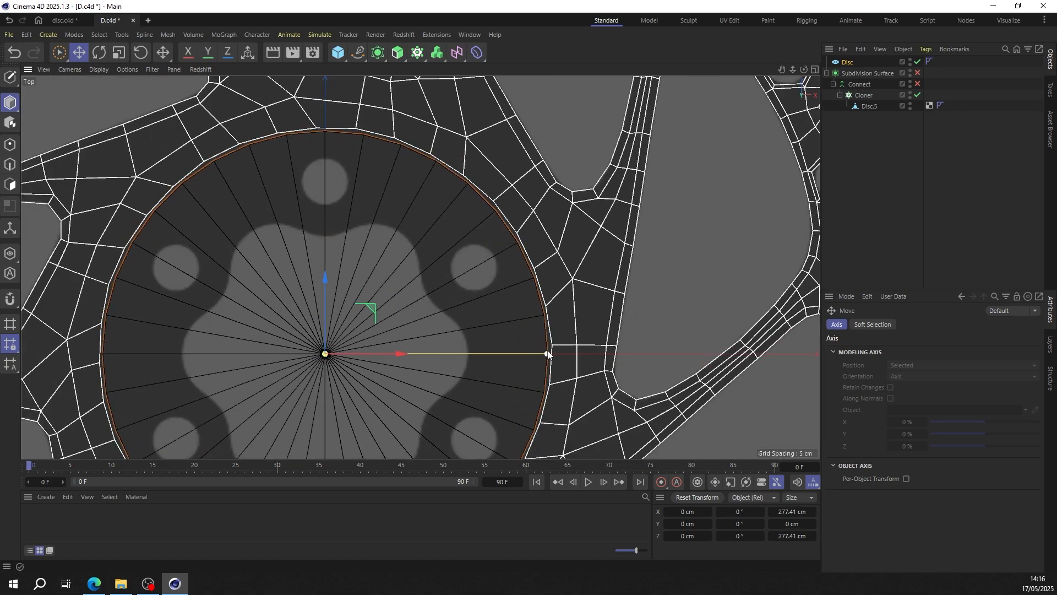
pyautogui.click(848, 62)
pyautogui.moveTo(934, 350); pyautogui.dragTo(949, 352)
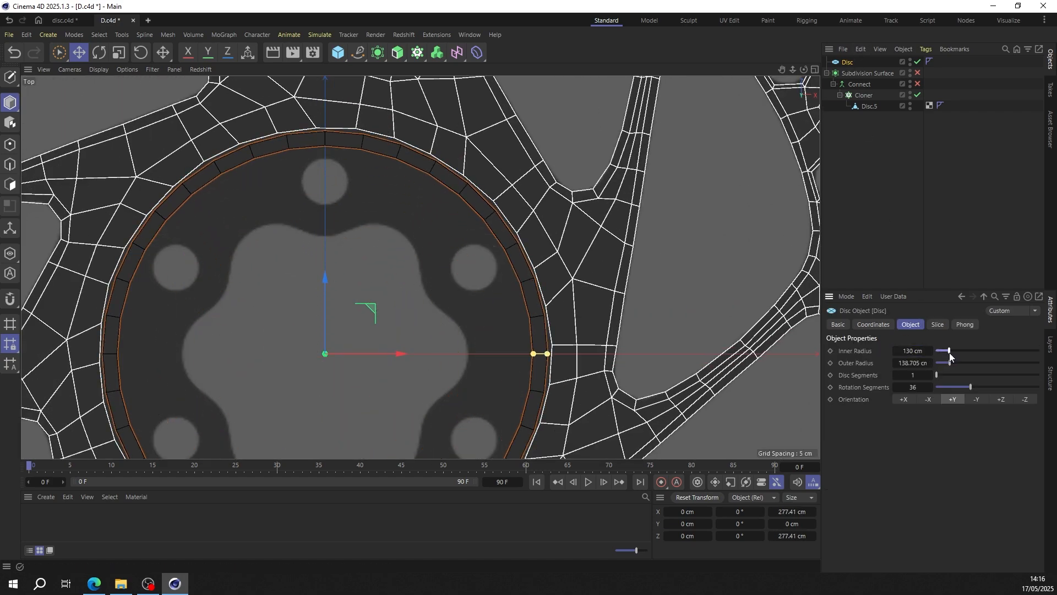
# Step: Make the ring-shaped disc editable and switch to editing its polygons
pyautogui.click(845, 63)
pyautogui.press('c')
pyautogui.click(10, 184)
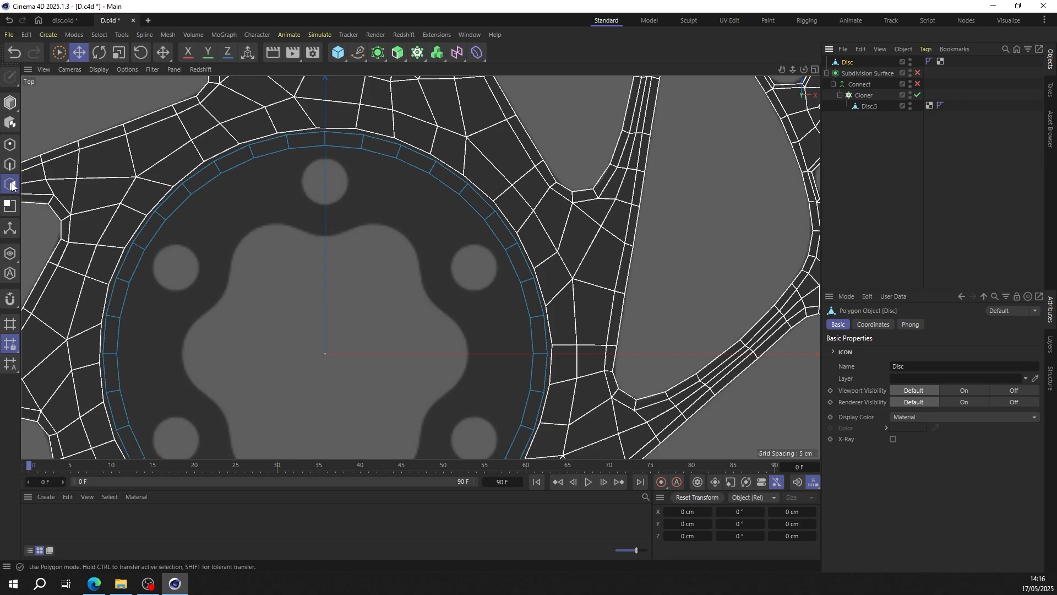
pyautogui.scroll(-3, 322, 217)
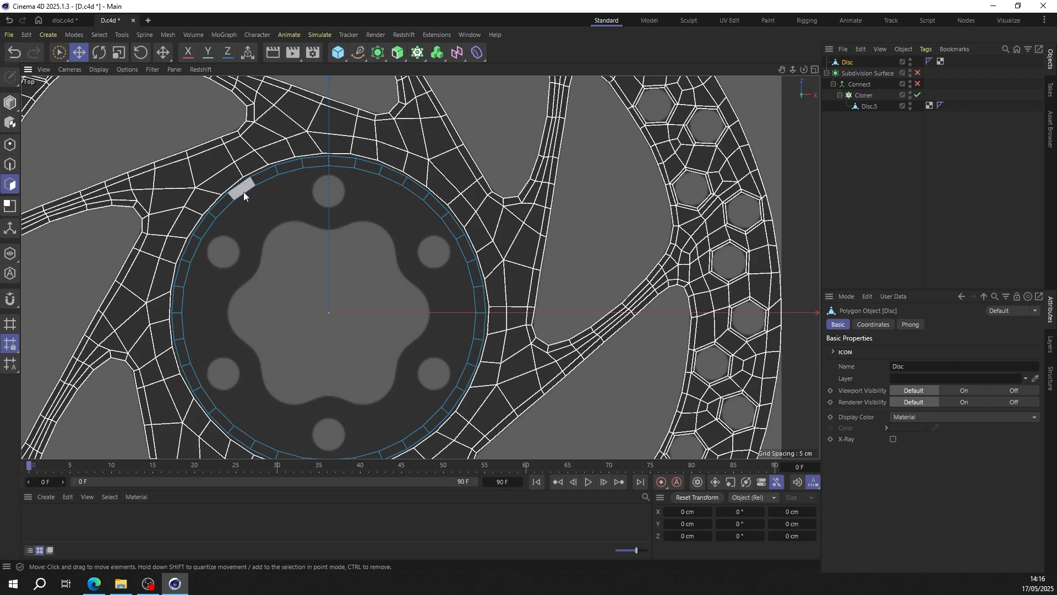
pyautogui.press('u')
pyautogui.press('l')
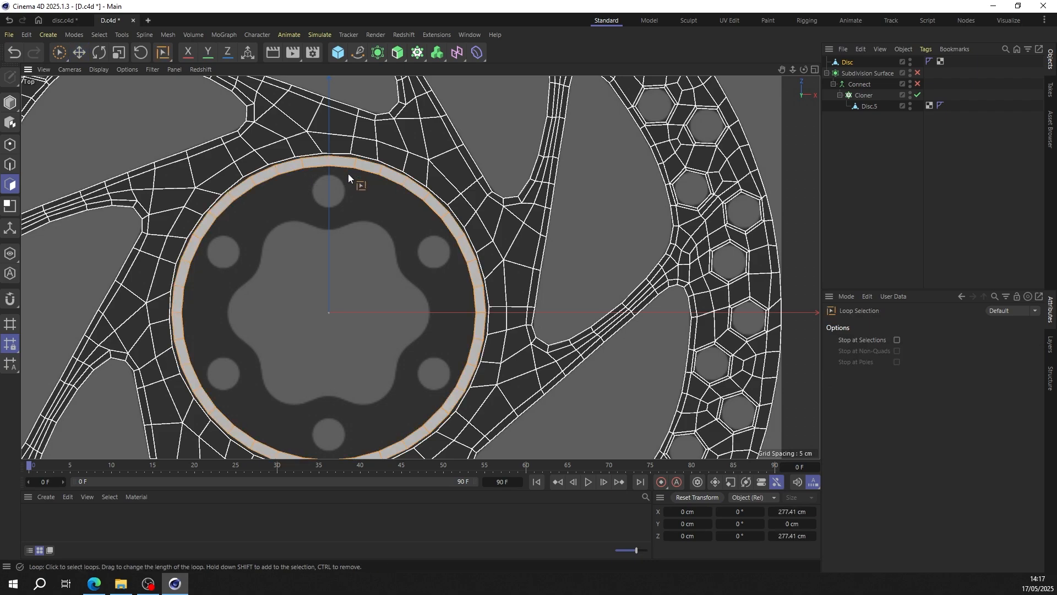
pyautogui.click(348, 171)
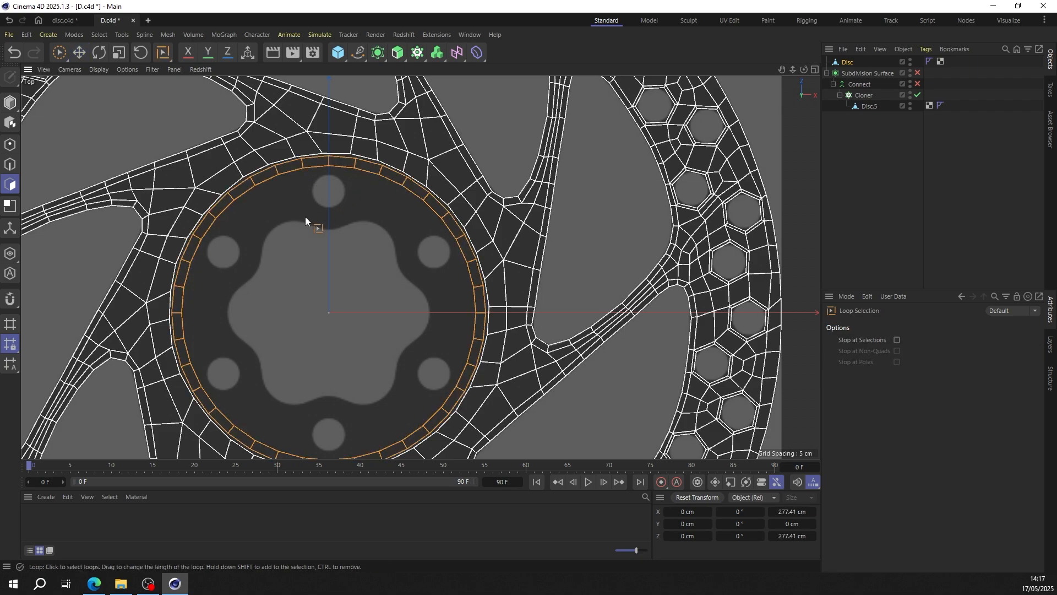
pyautogui.click(82, 55)
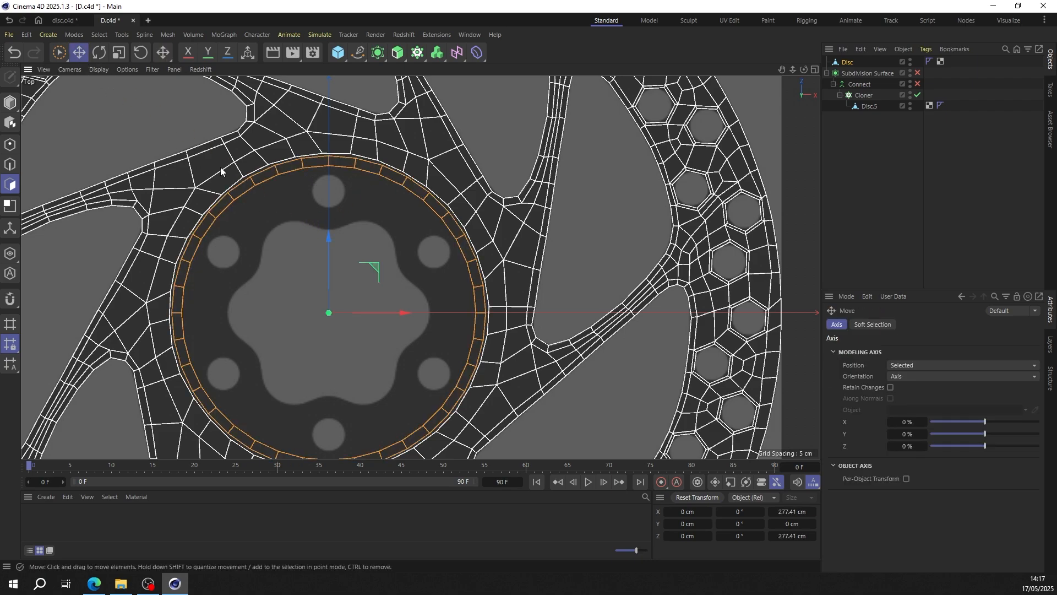
# Step: Select the six ring polygons above the upper bolt hole, invert the selection and delete the other polygons
pyautogui.click(315, 162)
pyautogui.press('9')
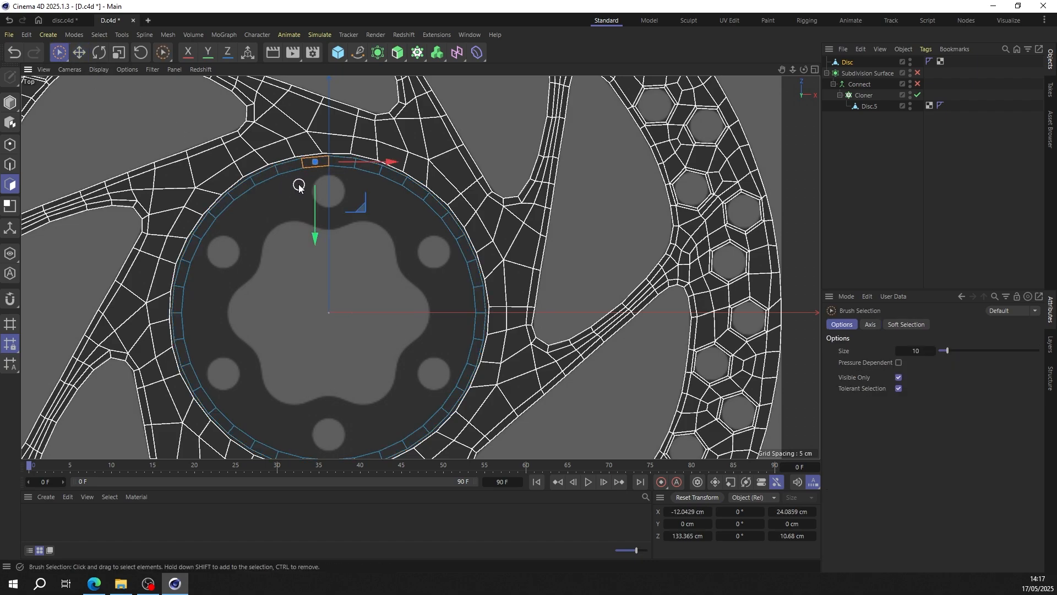
pyautogui.moveTo(383, 176); pyautogui.dragTo(383, 177)
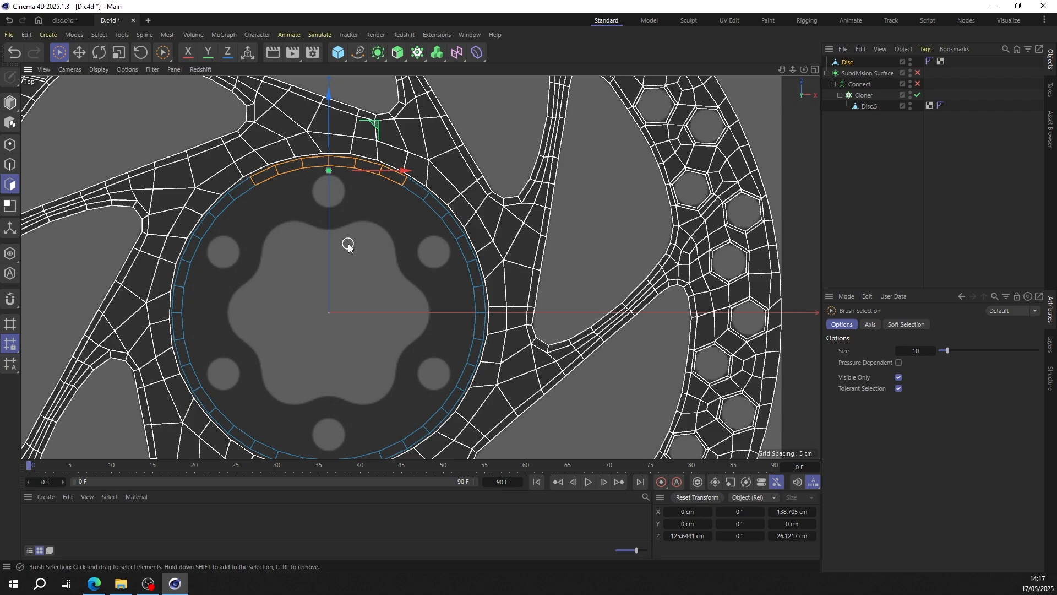
pyautogui.press('u')
pyautogui.press('i')
pyautogui.press('Delete')
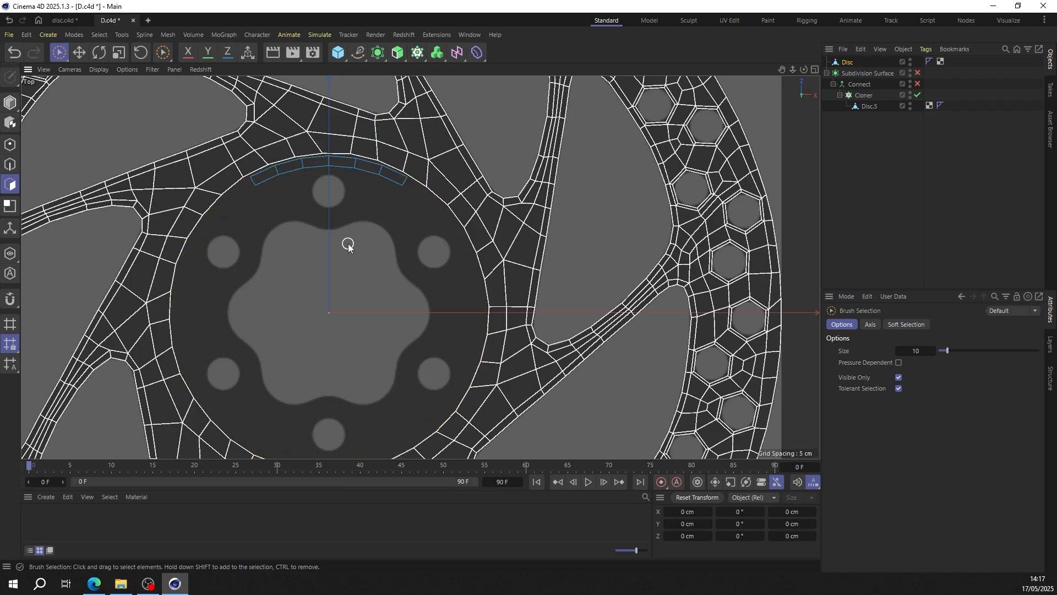
# Step: Put the remaining ring segment into a Cloner in Radial mode with radius 0 cm and count 6
pyautogui.click(79, 53)
pyautogui.click(10, 103)
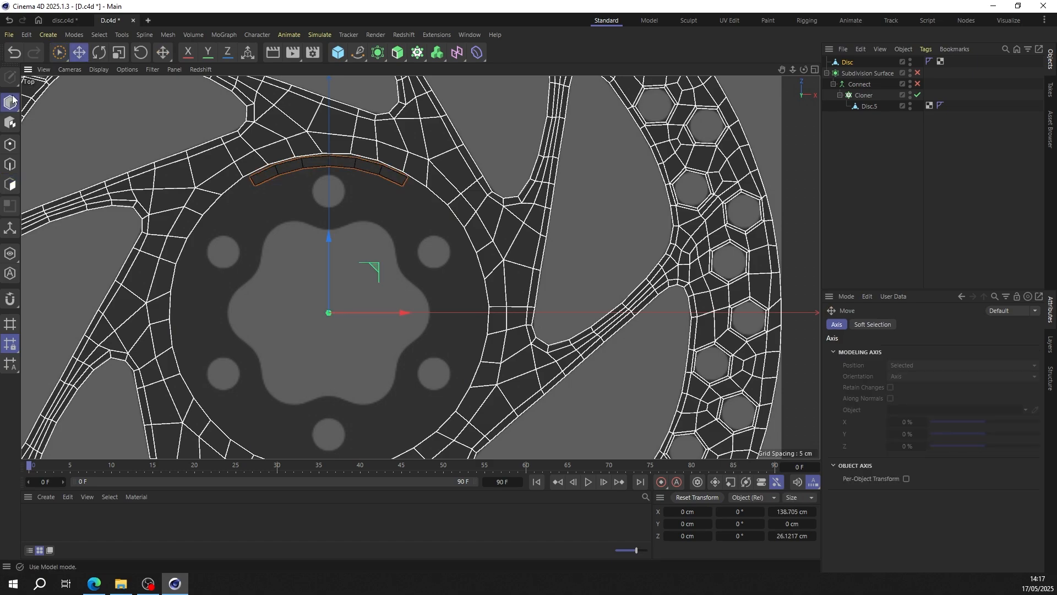
pyautogui.keyDown('alt'); pyautogui.click(420, 52); pyautogui.keyUp('alt')
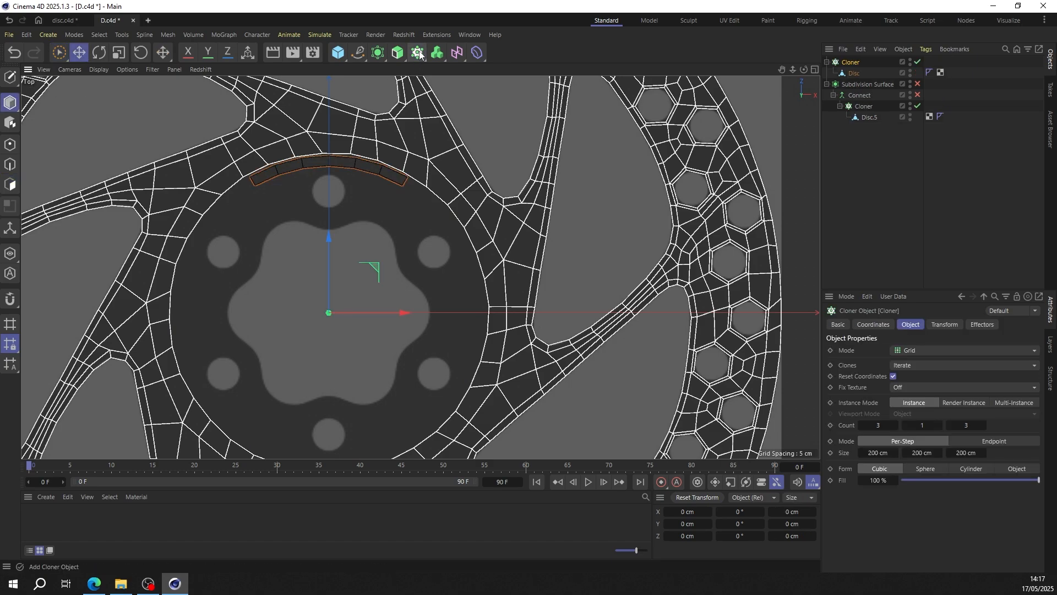
pyautogui.click(917, 350)
pyautogui.click(915, 388)
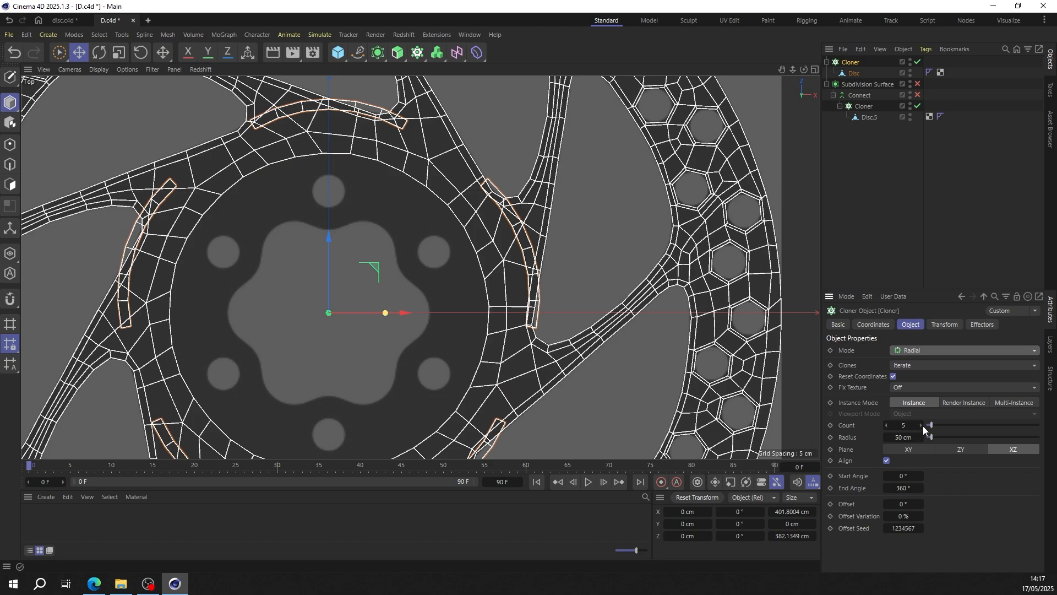
pyautogui.moveTo(930, 436); pyautogui.dragTo(911, 435)
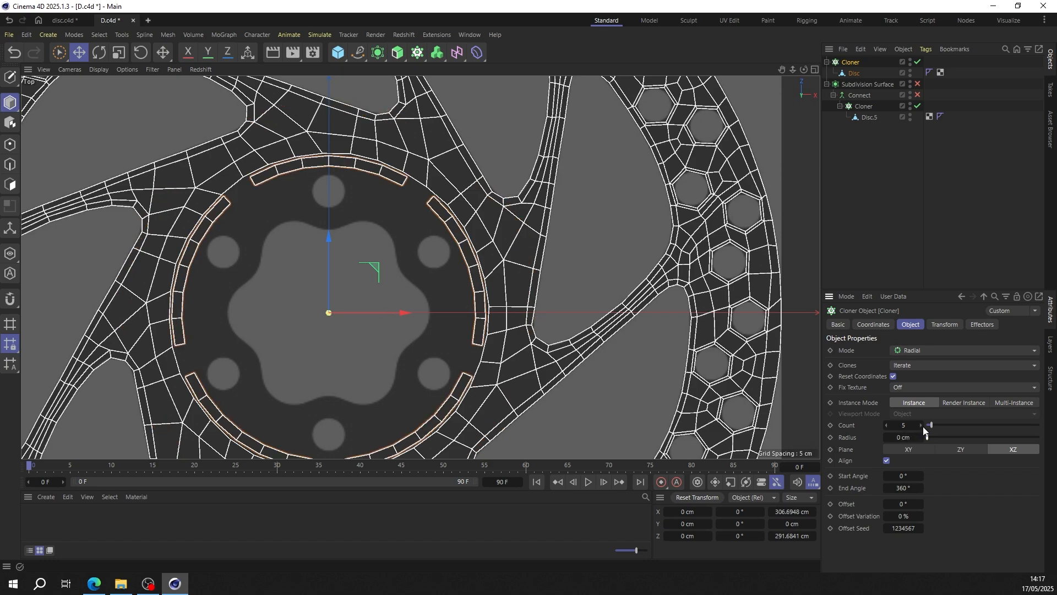
pyautogui.click(921, 426)
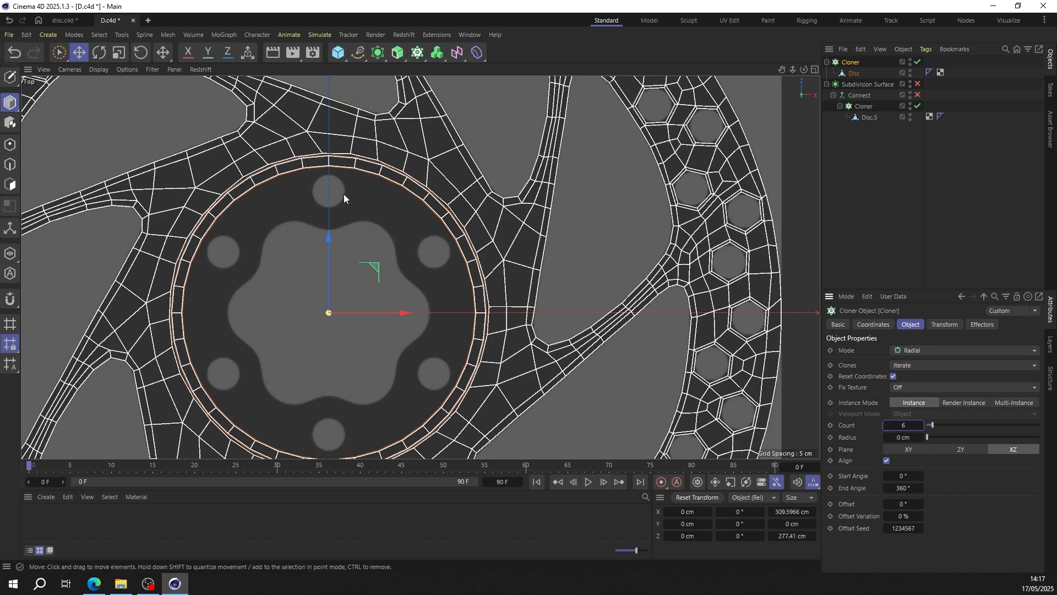
# Step: With the Polygon Pen and snapping enabled, snap Disc.5's inner-edge points onto the matching outer points of the cloned ring
pyautogui.click(869, 117)
pyautogui.scroll(3, 295, 139)
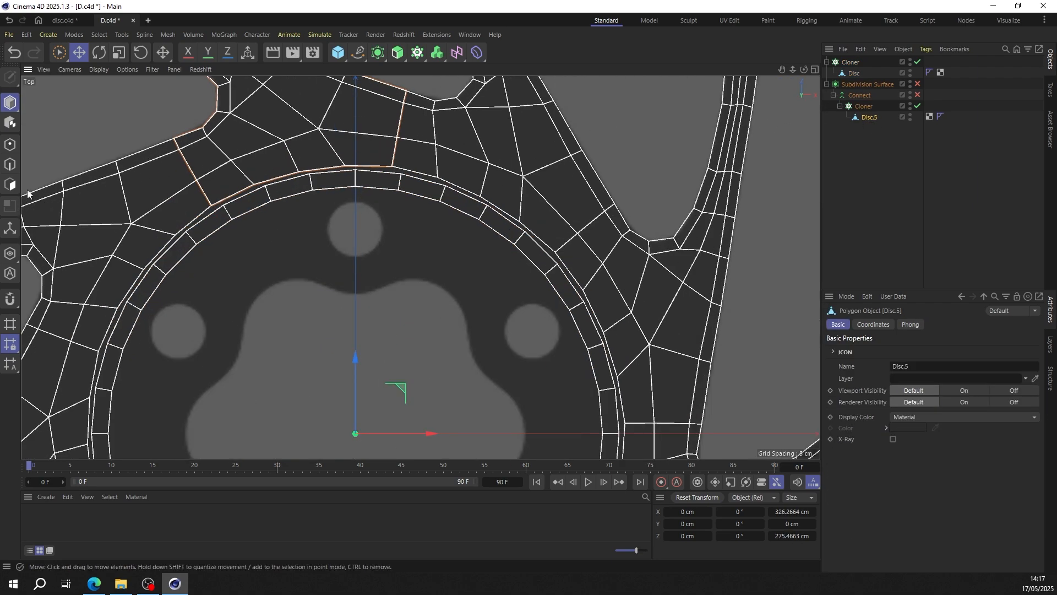
pyautogui.click(10, 144)
pyautogui.rightClick(173, 190)
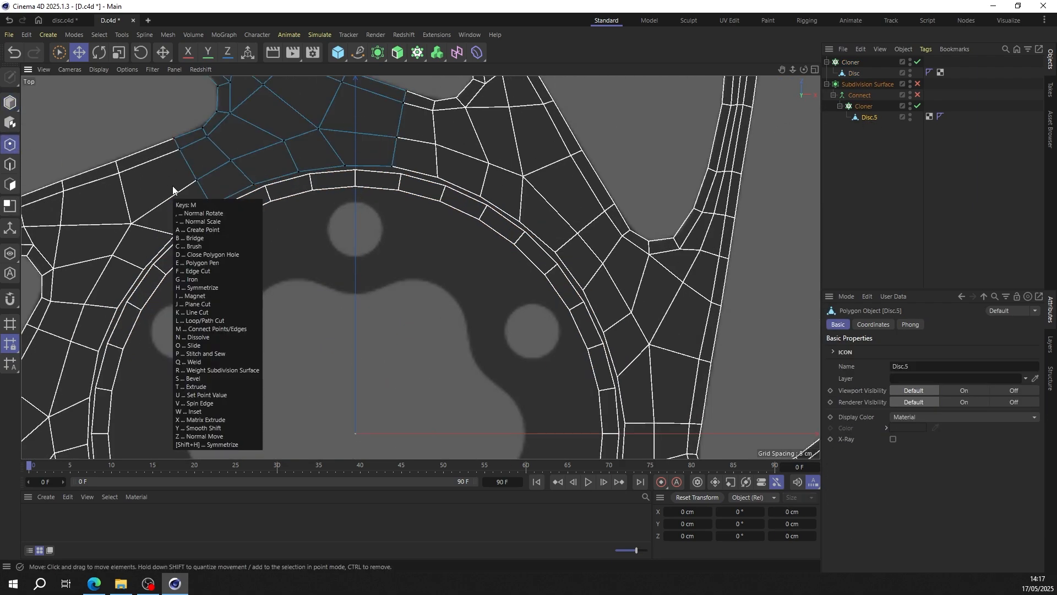
pyautogui.click(187, 220)
pyautogui.scroll(3, 402, 165)
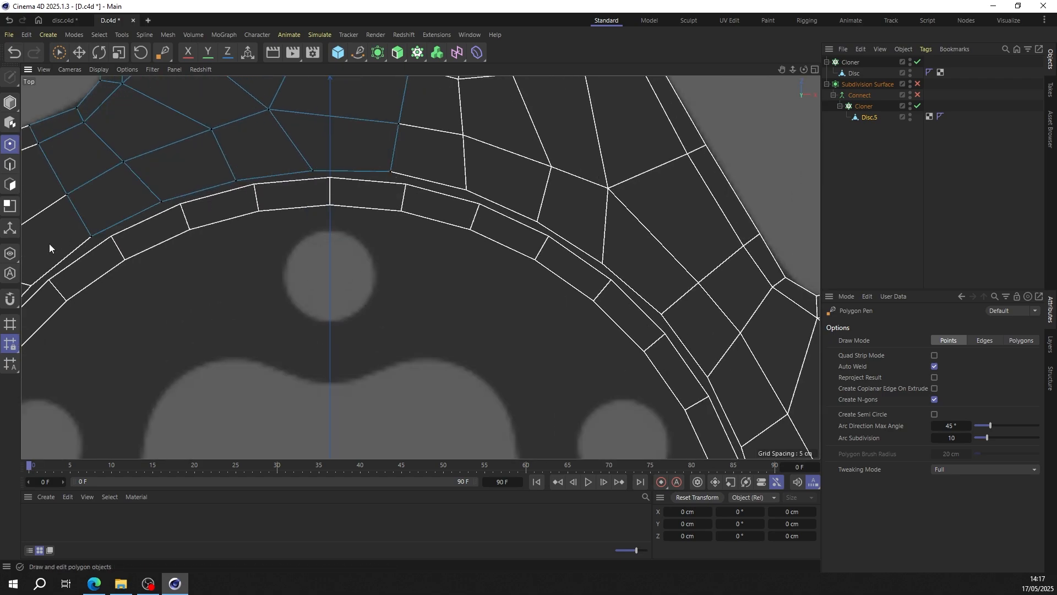
pyautogui.click(10, 298)
pyautogui.moveTo(390, 172); pyautogui.dragTo(406, 184)
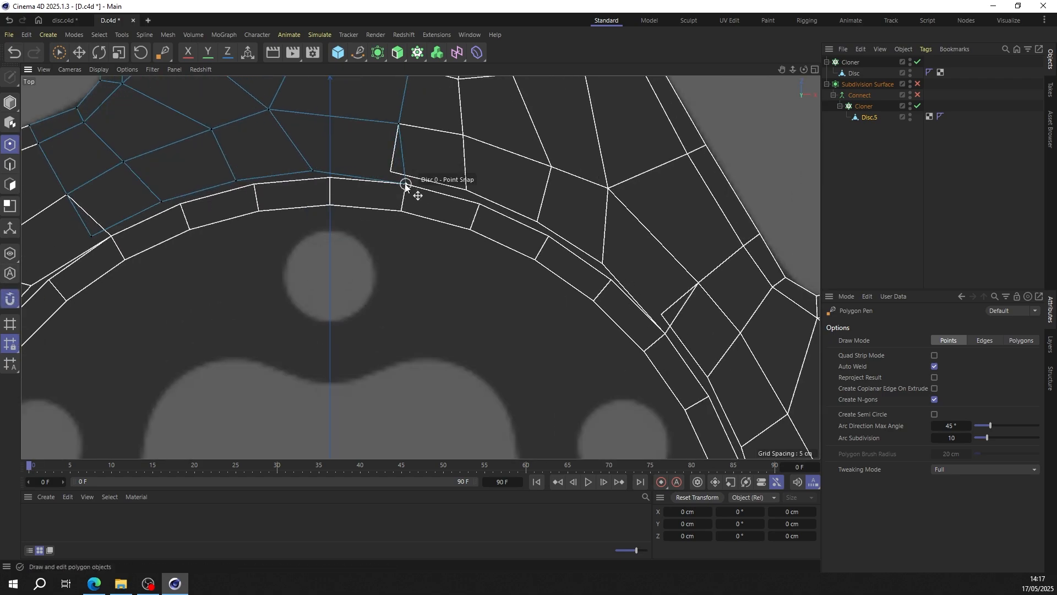
pyautogui.moveTo(312, 171); pyautogui.dragTo(330, 177)
pyautogui.moveTo(235, 180); pyautogui.dragTo(243, 175)
pyautogui.moveTo(91, 236); pyautogui.dragTo(117, 236)
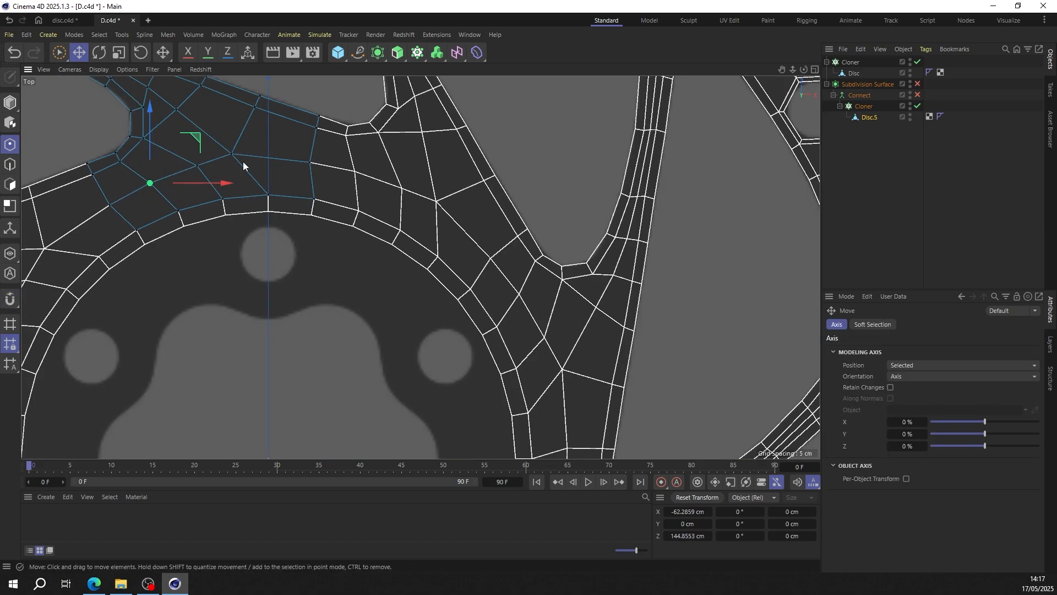
# Step: With snapping off, nudge Disc.5's interior points near the hub to even out the surrounding polygons
pyautogui.press('space')
pyautogui.moveTo(232, 154); pyautogui.dragTo(238, 153)
pyautogui.moveTo(197, 165); pyautogui.dragTo(195, 166)
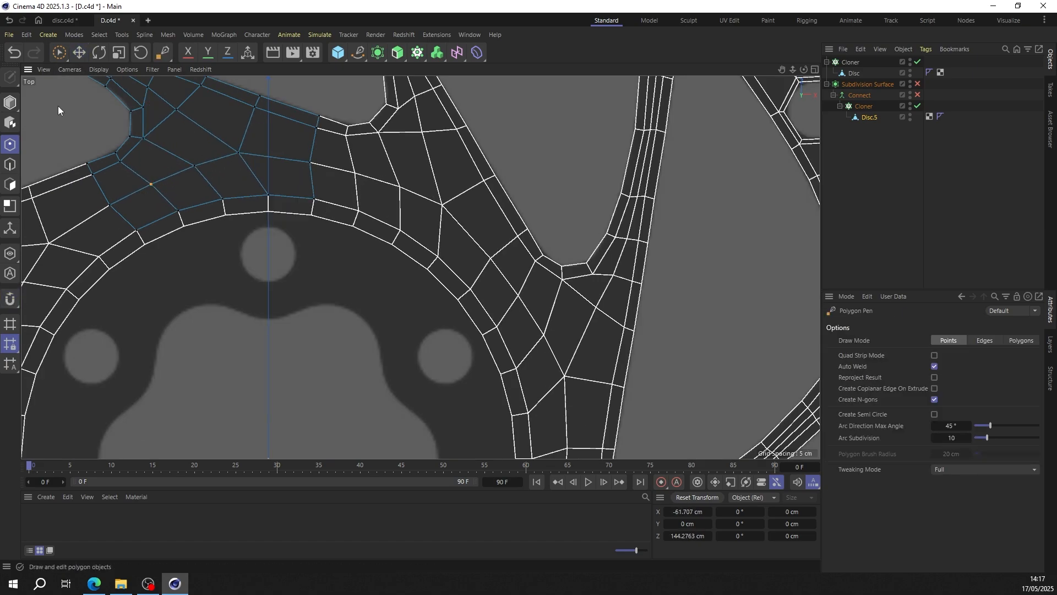
pyautogui.press('space')
pyautogui.click(57, 106)
pyautogui.scroll(2, 259, 165)
pyautogui.moveTo(319, 162); pyautogui.dragTo(327, 161)
pyautogui.click(59, 243)
pyautogui.press('space')
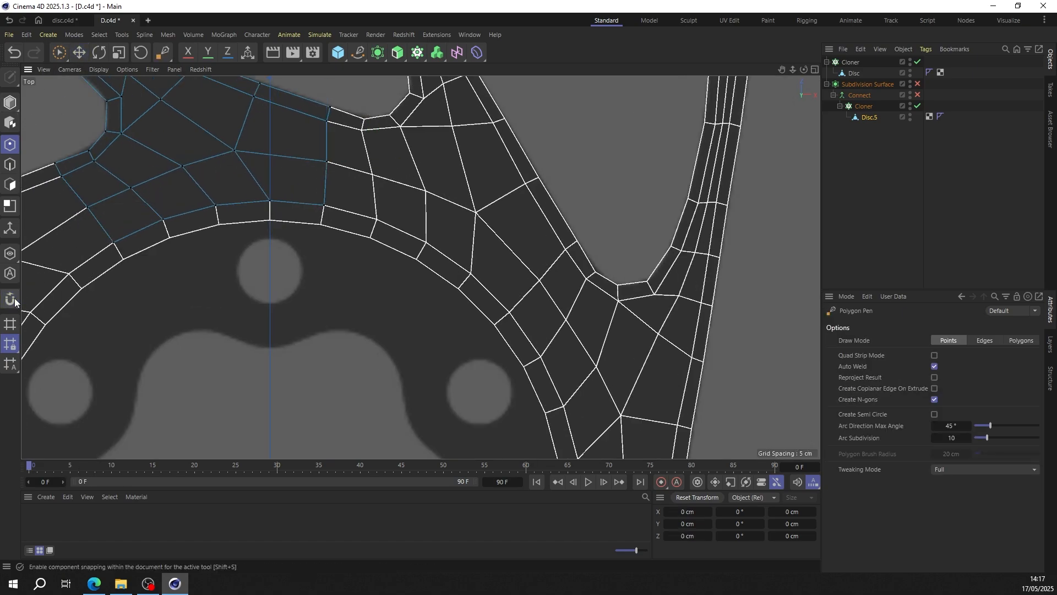
pyautogui.press('space')
pyautogui.scroll(-4, 302, 285)
pyautogui.scroll(-3, 315, 299)
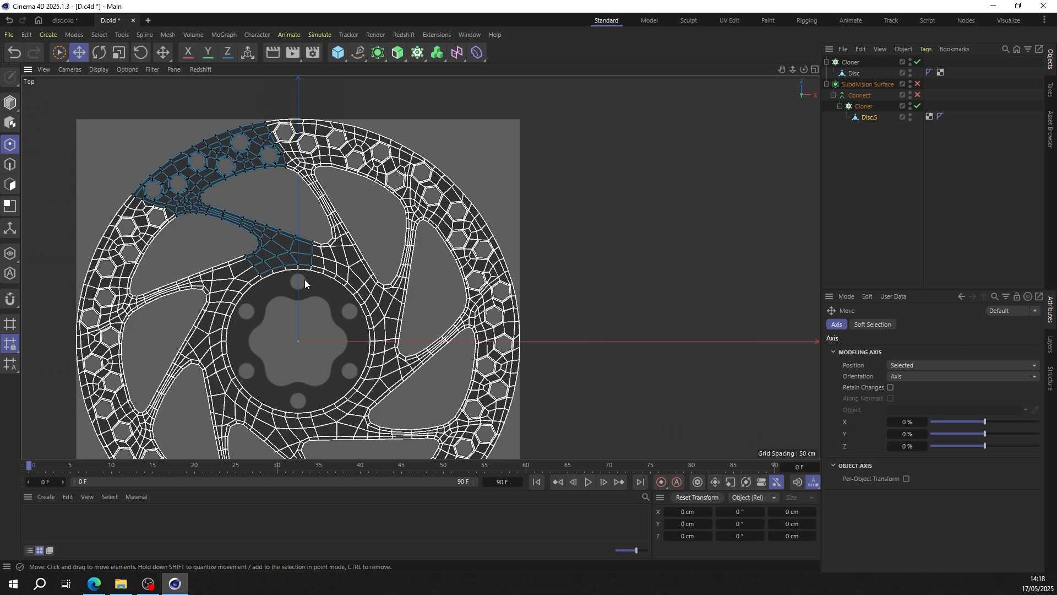
# Step: Use Loop Selection on Disc.5 to select the narrow polygon ring around one of the hexagonal holes
pyautogui.scroll(4, 227, 158)
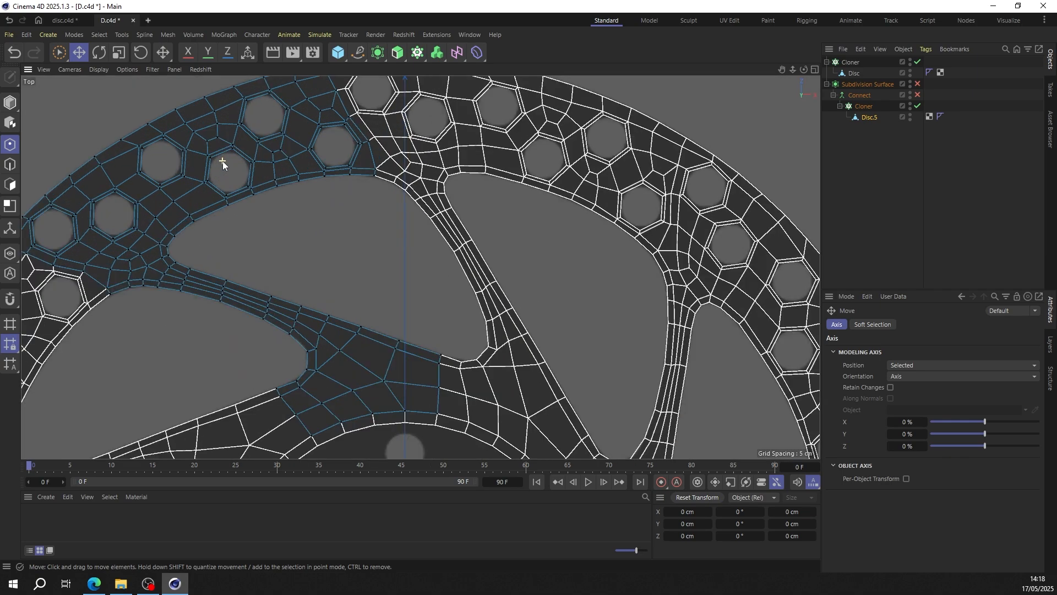
pyautogui.click(11, 185)
pyautogui.press('u')
pyautogui.press('l')
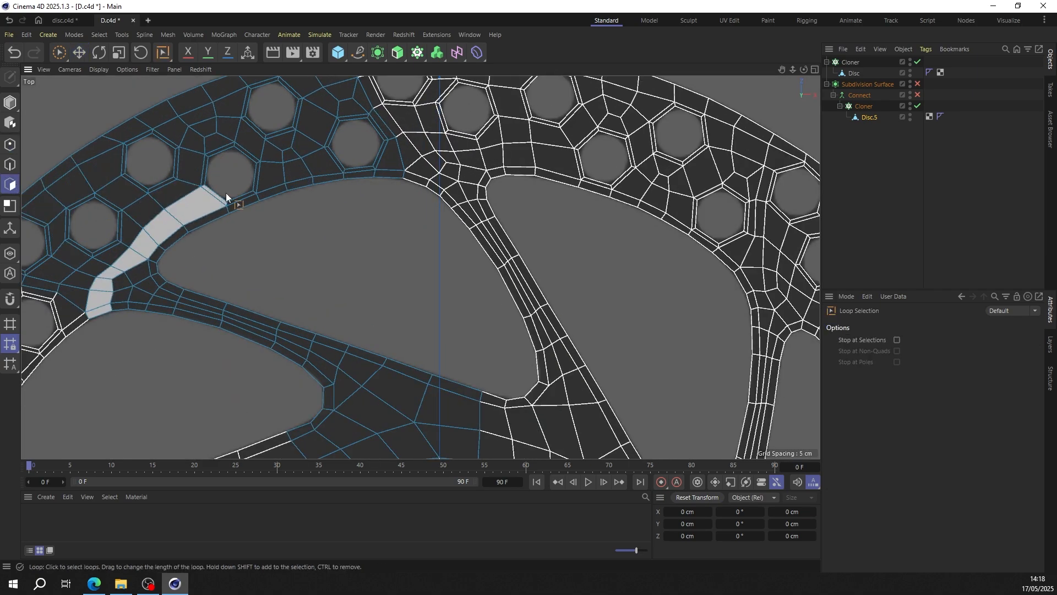
pyautogui.press('v')
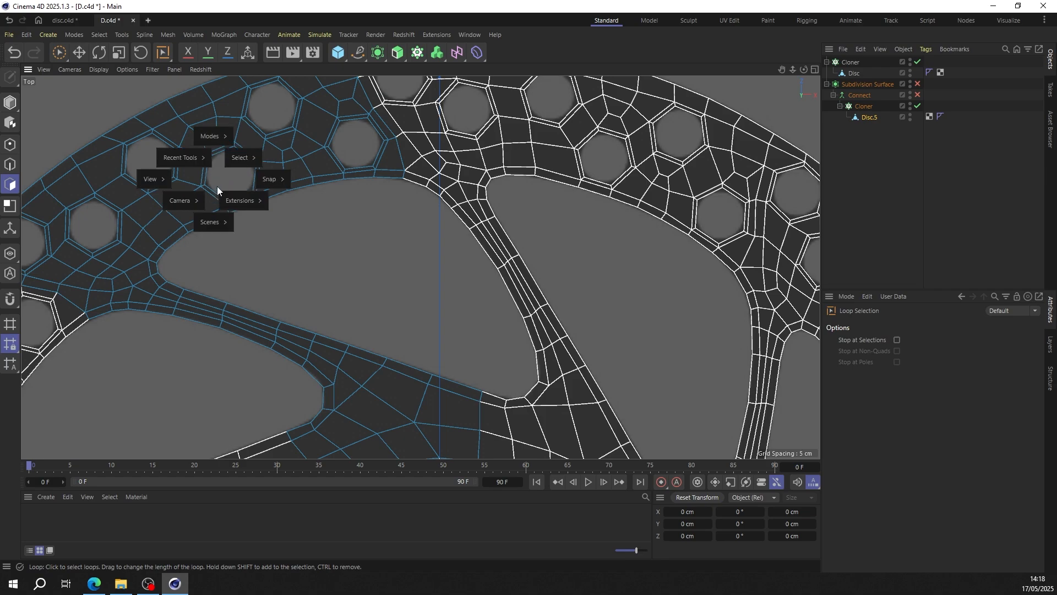
pyautogui.moveTo(239, 159)
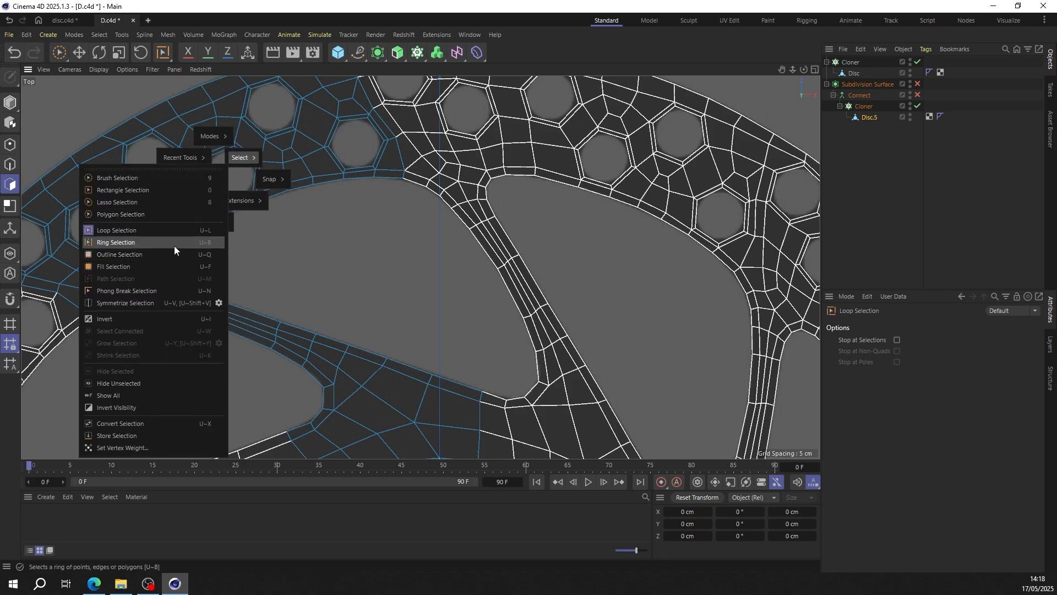
pyautogui.click(121, 231)
pyautogui.scroll(5, 236, 150)
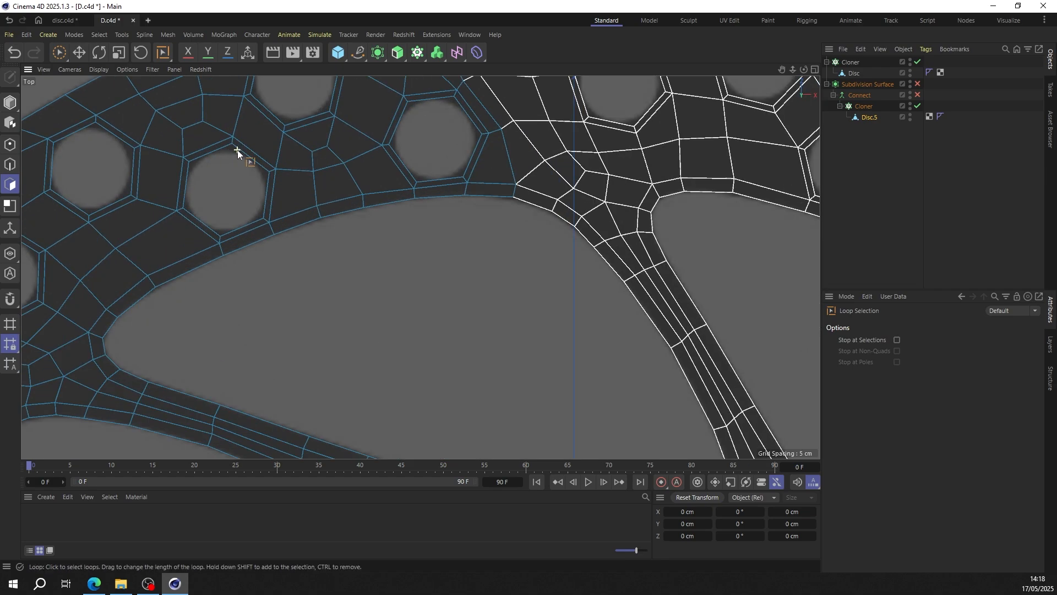
pyautogui.click(233, 139)
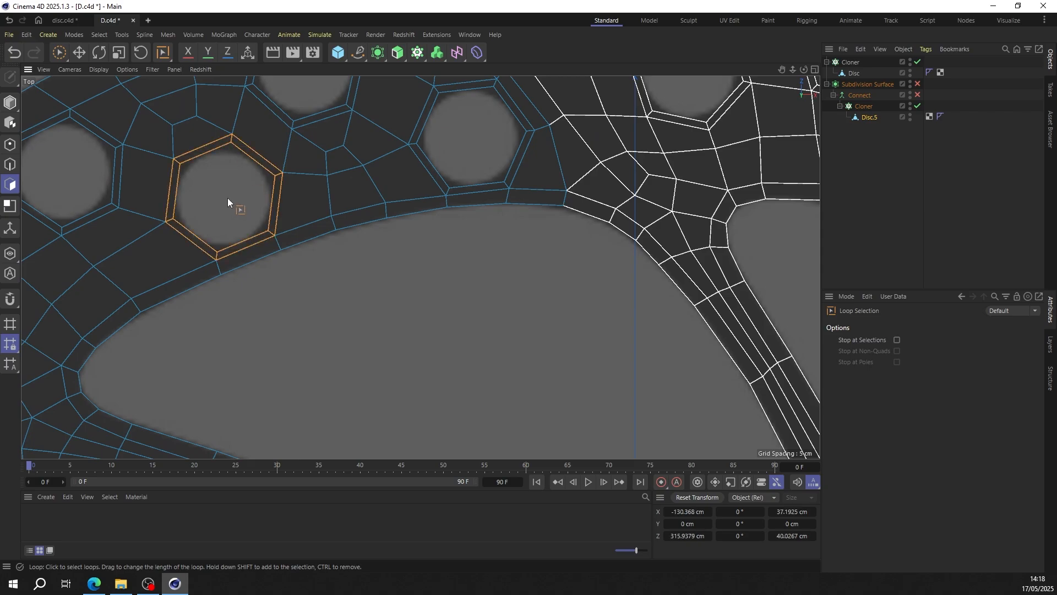
# Step: Copy the hexagonal hole ring into Disc, move it over the hub's topmost bolt hole and rotate it to line up with the hole
pyautogui.click(852, 73)
pyautogui.scroll(-8, 294, 106)
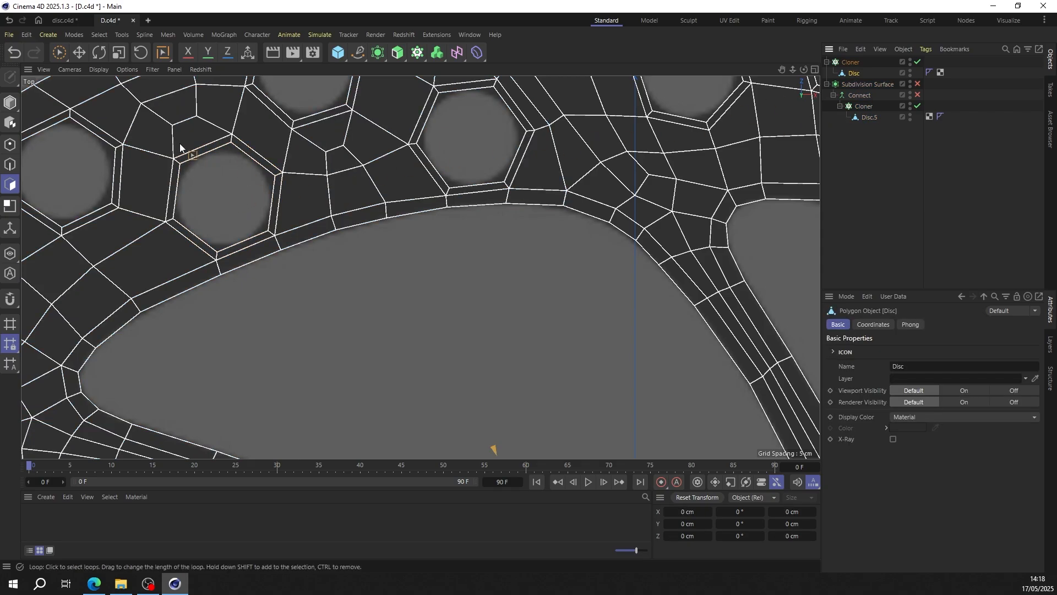
pyautogui.scroll(-3, 314, 211)
pyautogui.scroll(8, 330, 213)
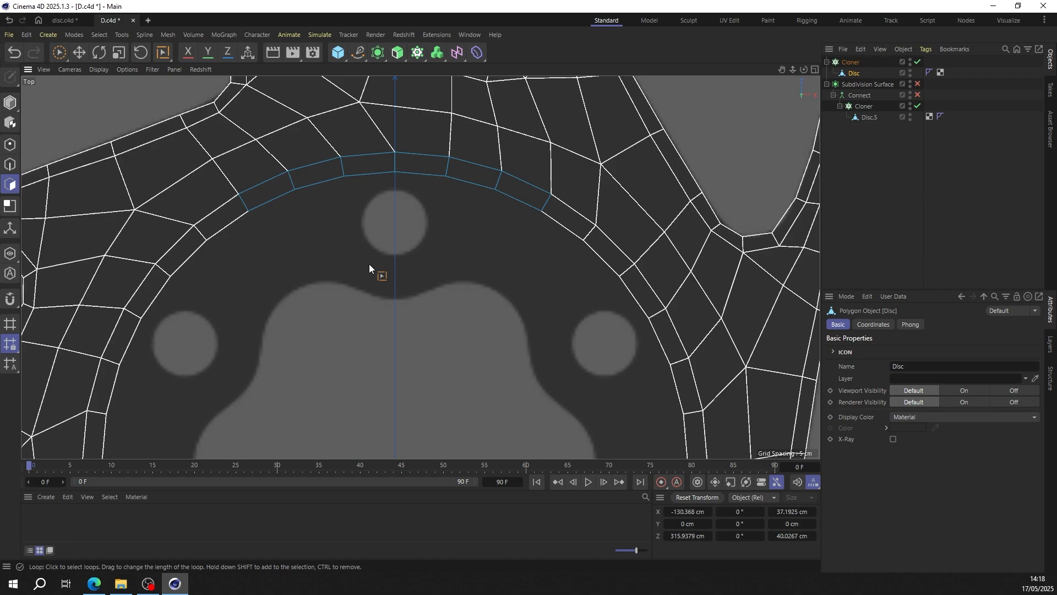
pyautogui.scroll(-6, 339, 249)
pyautogui.click(78, 53)
pyautogui.scroll(-3, 165, 170)
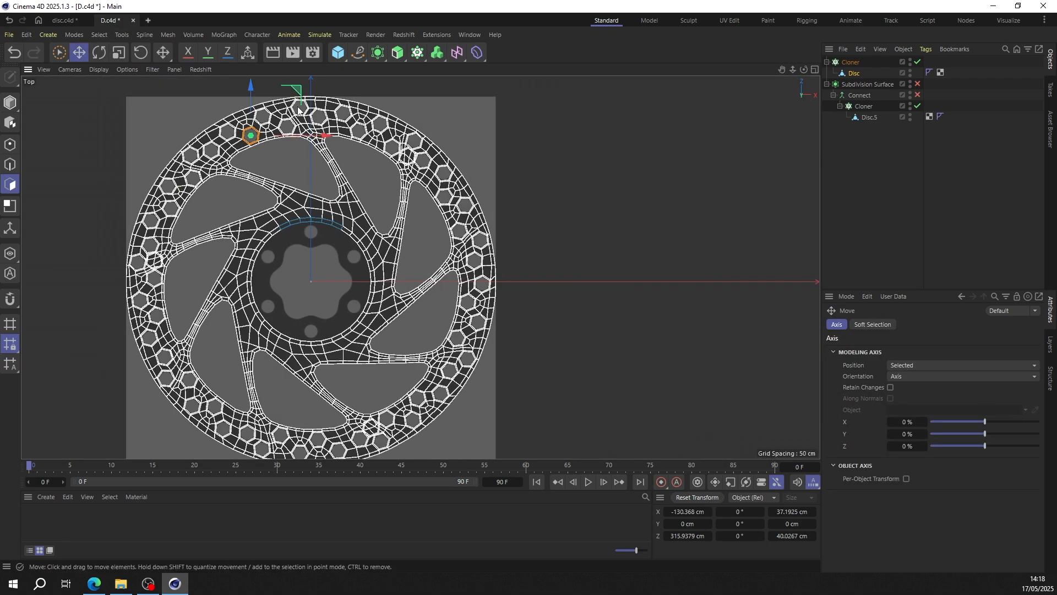
pyautogui.moveTo(253, 133); pyautogui.dragTo(287, 236)
pyautogui.scroll(10, 331, 237)
pyautogui.press('r')
pyautogui.click(364, 241)
# Step: With the Polygon Pen, extrude the ring segment's inner edges into polygons that join both sides of the hexagonal bolt-hole ring
pyautogui.press('m')
pyautogui.press('e')
pyautogui.keyDown('ctrl'); pyautogui.moveTo(227, 232); pyautogui.dragTo(216, 311); pyautogui.keyUp('ctrl')
pyautogui.keyDown('ctrl'); pyautogui.moveTo(381, 234); pyautogui.dragTo(372, 257); pyautogui.keyUp('ctrl')
pyautogui.keyDown('ctrl'); pyautogui.moveTo(403, 249); pyautogui.dragTo(448, 274); pyautogui.keyUp('ctrl')
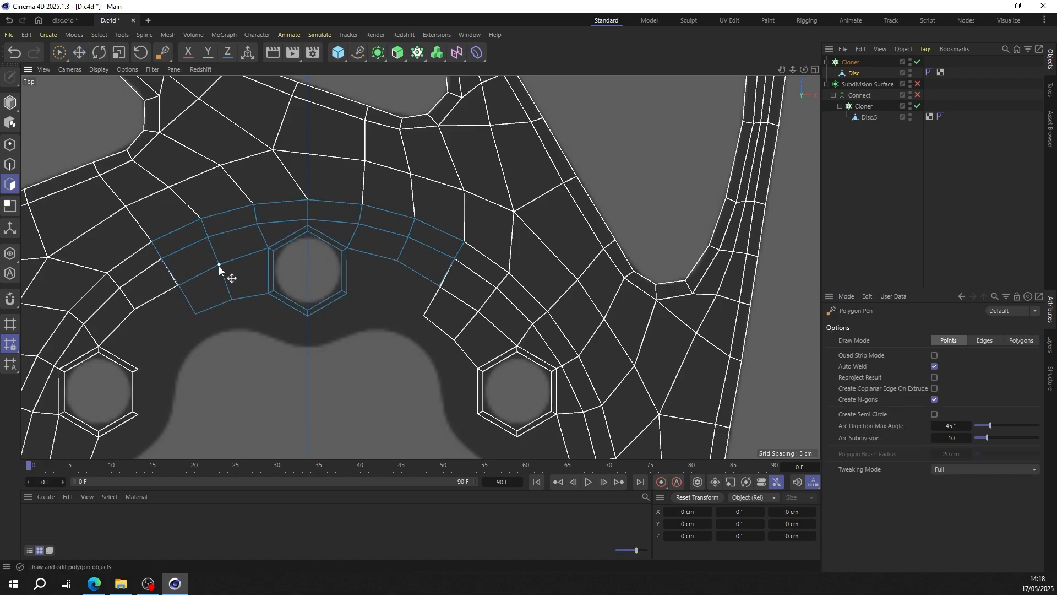
pyautogui.moveTo(219, 265); pyautogui.dragTo(218, 263)
pyautogui.keyDown('ctrl'); pyautogui.moveTo(374, 256); pyautogui.dragTo(386, 302); pyautogui.keyUp('ctrl')
pyautogui.keyDown('ctrl'); pyautogui.moveTo(391, 284); pyautogui.dragTo(424, 316); pyautogui.keyUp('ctrl')
# Step: Extrude a row of polygons beneath the hexagonal bolt hole and across the full width of the hub segment
pyautogui.scroll(3, 346, 317)
pyautogui.keyDown('ctrl'); pyautogui.moveTo(307, 290); pyautogui.dragTo(305, 326); pyautogui.keyUp('ctrl')
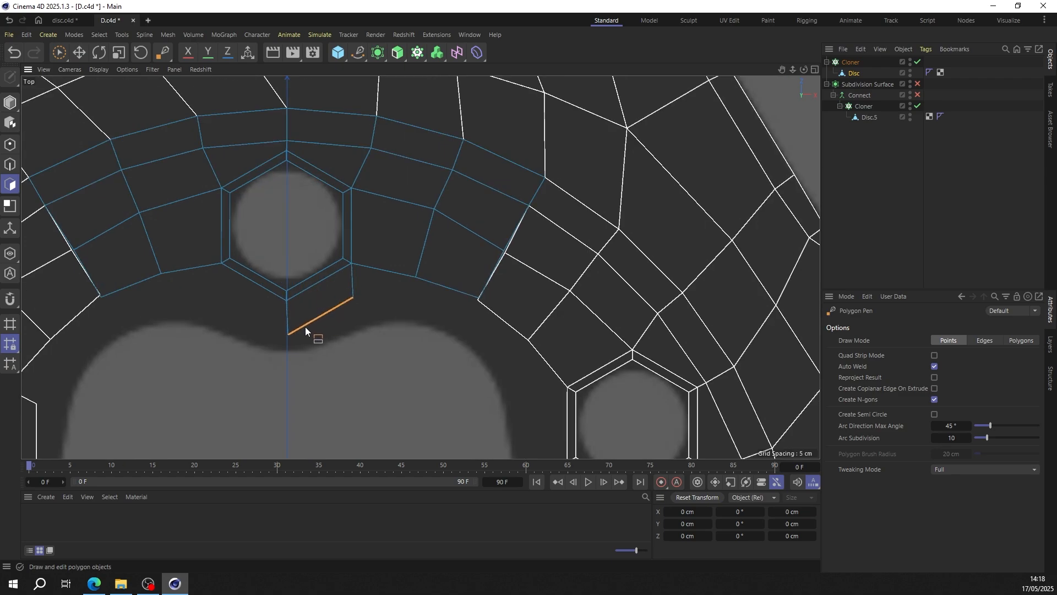
pyautogui.keyDown('ctrl'); pyautogui.moveTo(353, 282); pyautogui.dragTo(412, 293); pyautogui.keyUp('ctrl')
pyautogui.keyDown('ctrl'); pyautogui.moveTo(415, 294); pyautogui.dragTo(474, 321); pyautogui.keyUp('ctrl')
pyautogui.keyDown('ctrl'); pyautogui.moveTo(260, 287); pyautogui.dragTo(256, 322); pyautogui.keyUp('ctrl')
pyautogui.keyDown('ctrl'); pyautogui.moveTo(183, 271); pyautogui.dragTo(190, 305); pyautogui.keyUp('ctrl')
pyautogui.keyDown('ctrl'); pyautogui.moveTo(132, 285); pyautogui.dragTo(136, 317); pyautogui.keyUp('ctrl')
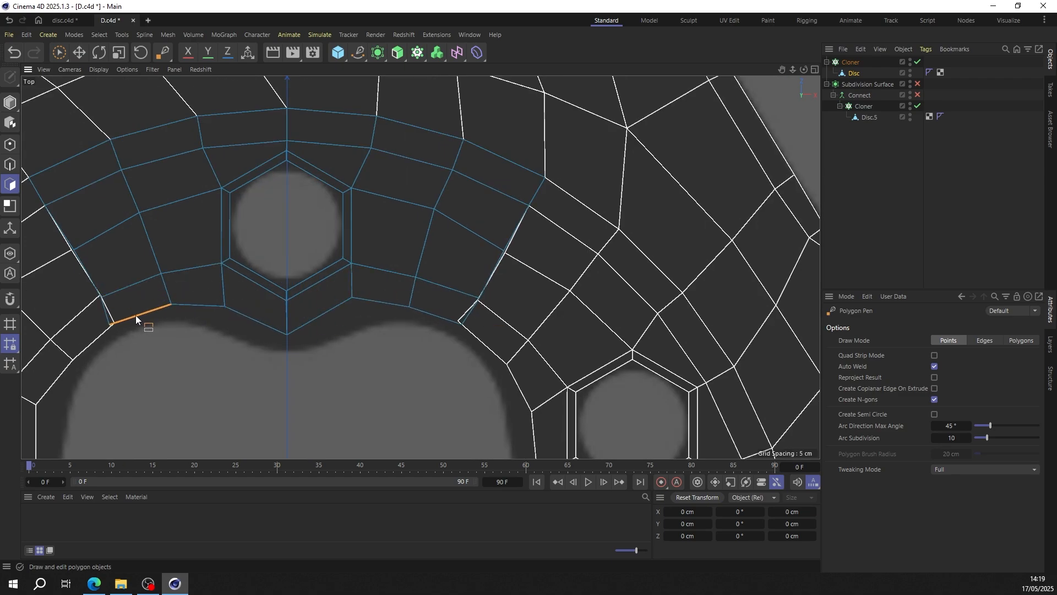
# Step: Nudge the hub segment's points around and below the bolt hole to even out its polygons
pyautogui.moveTo(435, 208); pyautogui.dragTo(430, 216)
pyautogui.moveTo(504, 252); pyautogui.dragTo(503, 250)
pyautogui.moveTo(478, 297); pyautogui.dragTo(476, 300)
pyautogui.moveTo(409, 307); pyautogui.dragTo(409, 302)
pyautogui.moveTo(352, 297); pyautogui.dragTo(358, 306)
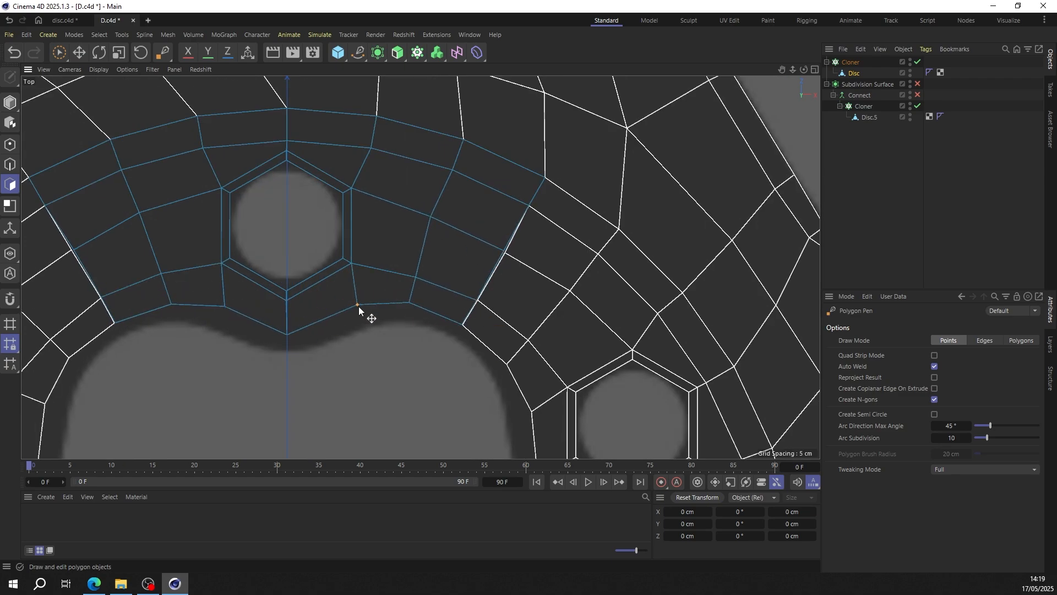
pyautogui.moveTo(225, 306); pyautogui.dragTo(221, 308)
# Step: Extrude a narrow border strip along the hub segment's inner edge, following the wavy outline of the reference image
pyautogui.moveTo(171, 304); pyautogui.dragTo(147, 325)
pyautogui.moveTo(172, 313); pyautogui.dragTo(222, 320)
pyautogui.keyDown('ctrl'); pyautogui.moveTo(220, 323); pyautogui.dragTo(288, 354); pyautogui.keyUp('ctrl')
pyautogui.keyDown('ctrl'); pyautogui.moveTo(288, 345); pyautogui.dragTo(412, 316); pyautogui.keyUp('ctrl')
pyautogui.keyDown('ctrl'); pyautogui.moveTo(407, 316); pyautogui.dragTo(454, 336); pyautogui.keyUp('ctrl')
# Step: Ring-select the short edges crossing the inner border strip and apply Equal Spacing to them
pyautogui.press('u')
pyautogui.press('b')
pyautogui.click(10, 164)
pyautogui.click(220, 321)
pyautogui.rightClick(205, 375)
pyautogui.click(242, 352)
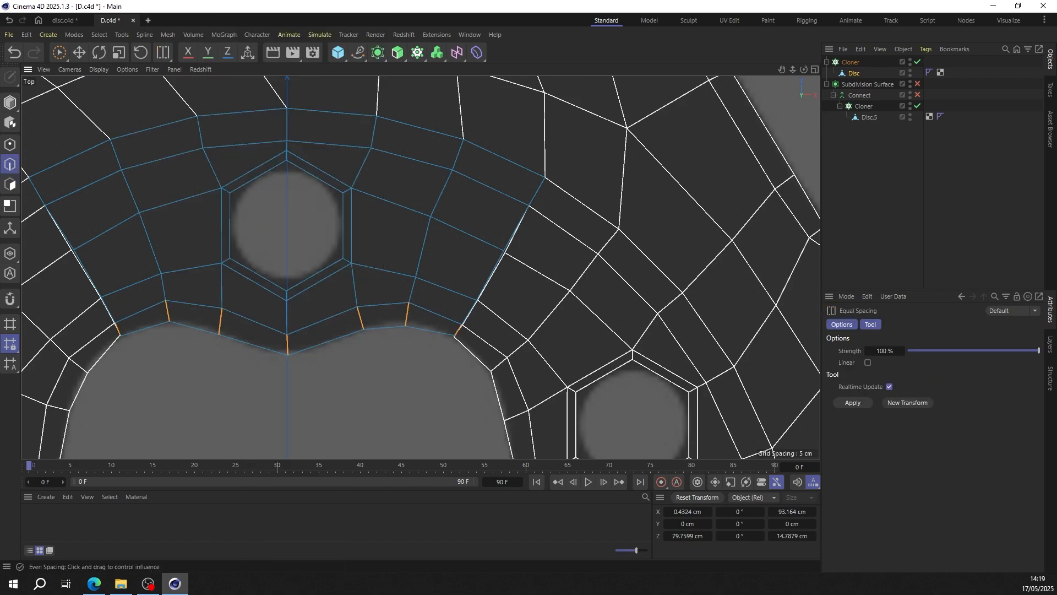
pyautogui.click(242, 358)
# Step: Adjust the border strip's points to the reference outline and snap the segment's side points onto the neighbouring clone
pyautogui.click(10, 145)
pyautogui.press('m')
pyautogui.press('e')
pyautogui.moveTo(175, 323); pyautogui.dragTo(174, 321)
pyautogui.moveTo(231, 338); pyautogui.dragTo(231, 334)
pyautogui.moveTo(288, 355); pyautogui.dragTo(287, 354)
pyautogui.moveTo(398, 326); pyautogui.dragTo(341, 318)
pyautogui.moveTo(406, 303); pyautogui.dragTo(403, 305)
pyautogui.scroll(8, 461, 325)
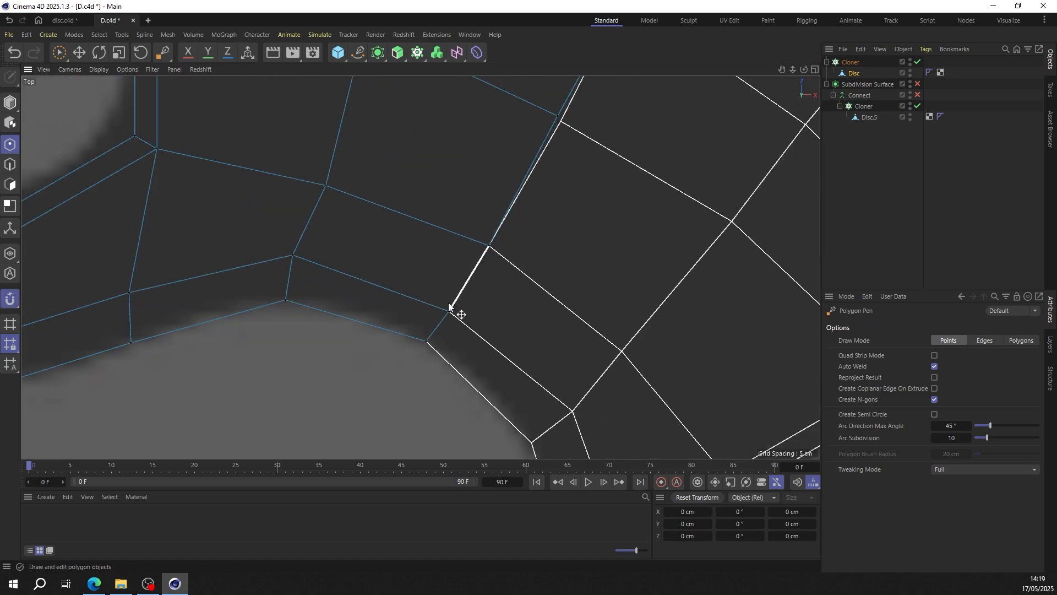
pyautogui.scroll(-6, 528, 223)
# Step: Wrap the hub Cloner in a Connect object and put that Connect under a Subdivision Surface
pyautogui.click(79, 52)
pyautogui.click(10, 102)
pyautogui.scroll(-5, 406, 233)
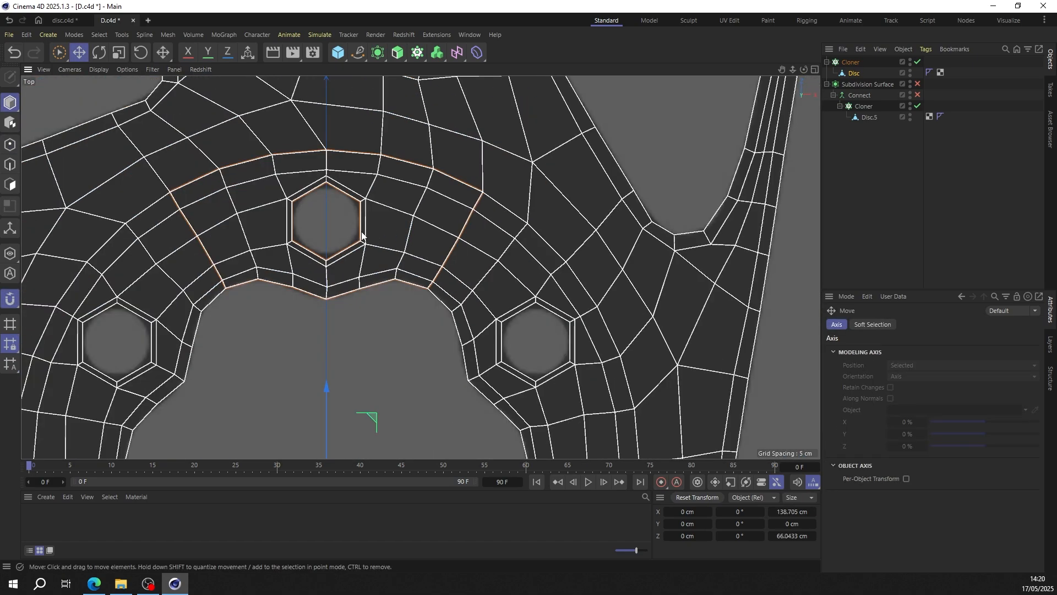
pyautogui.click(849, 62)
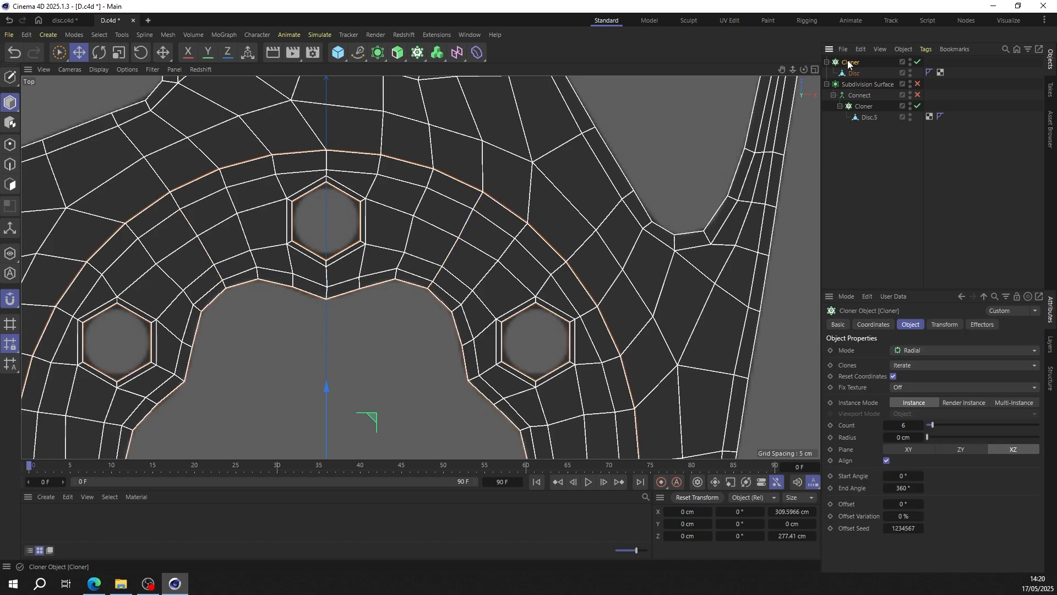
pyautogui.click(378, 52)
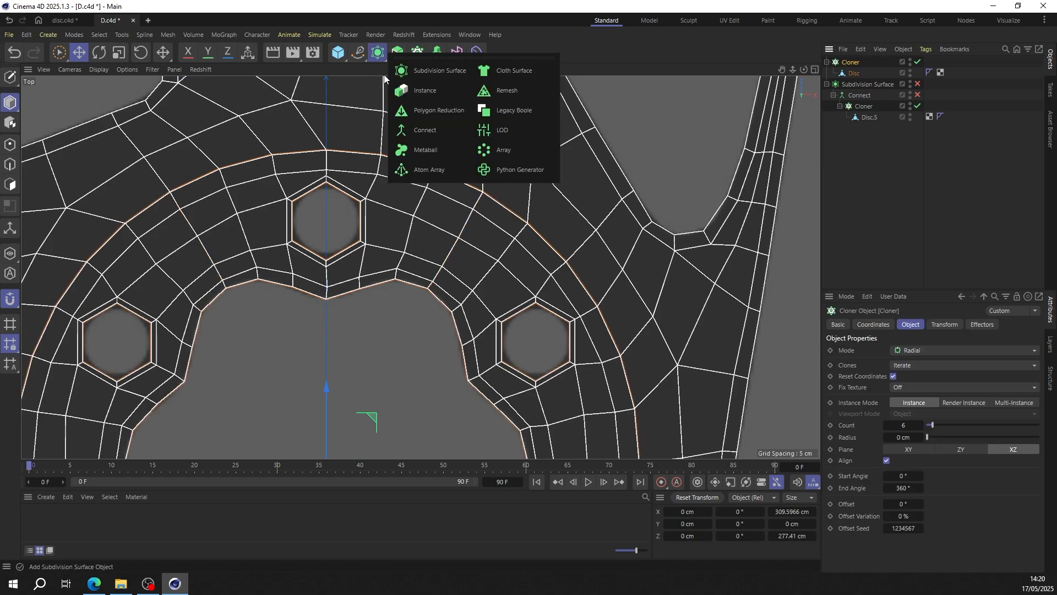
pyautogui.click(428, 132)
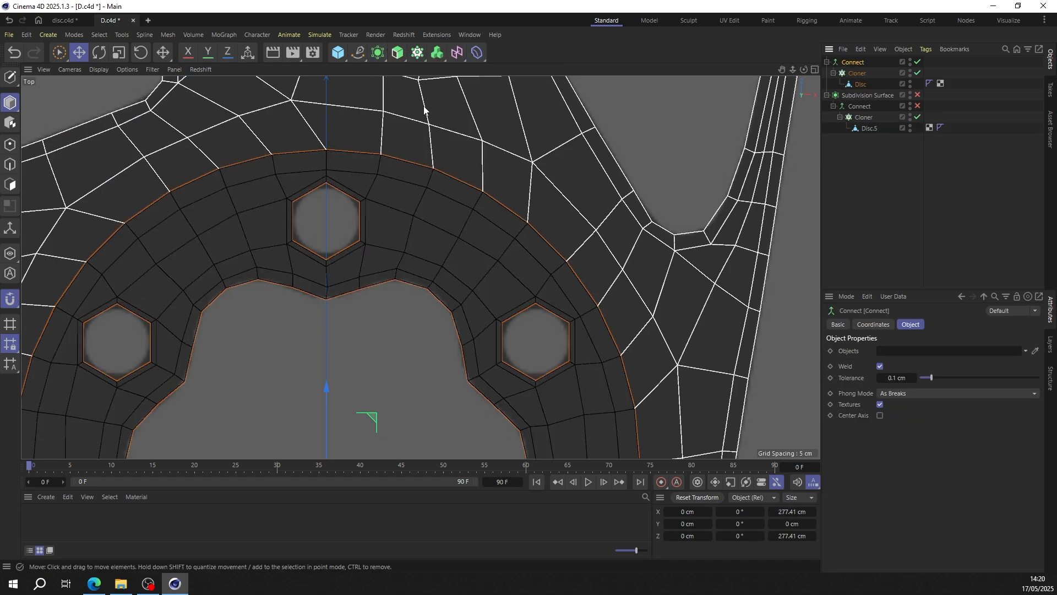
pyautogui.keyDown('alt'); pyautogui.click(379, 54); pyautogui.keyUp('alt')
# Step: Move Disc's middle inner-edge point about 1.4 cm toward the hub centre and shift the two lobe points slightly outward to match the reference
pyautogui.click(864, 96)
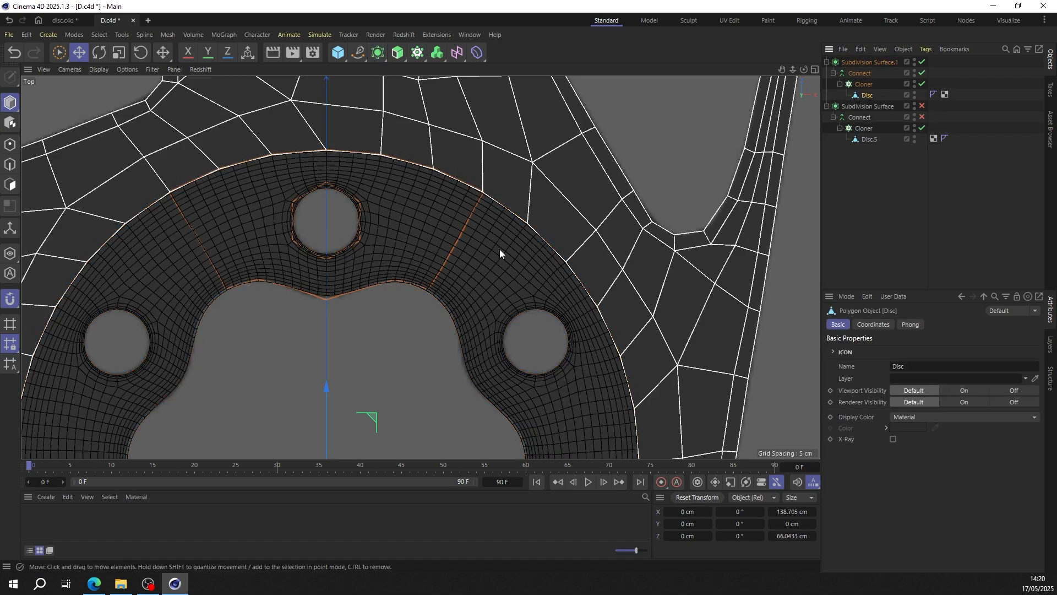
pyautogui.scroll(3, 280, 326)
pyautogui.click(9, 144)
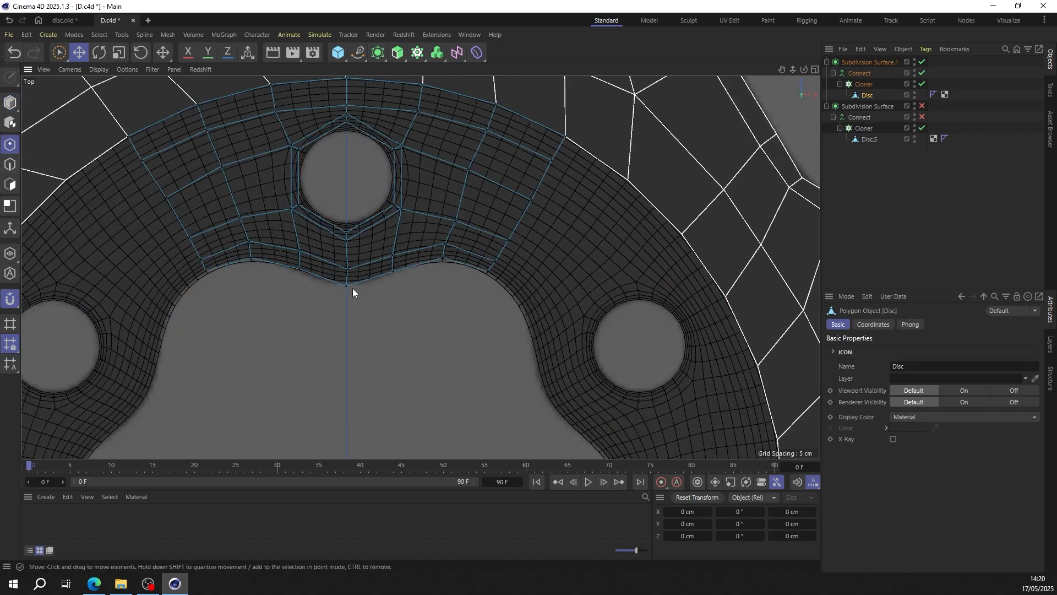
pyautogui.scroll(3, 369, 297)
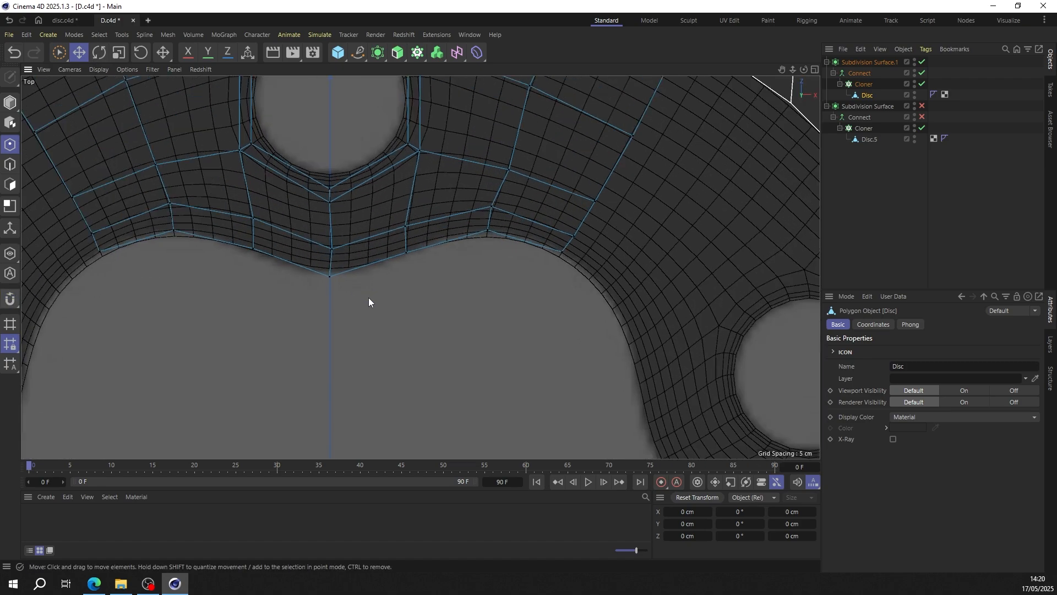
pyautogui.click(330, 277)
pyautogui.moveTo(373, 233); pyautogui.dragTo(375, 240)
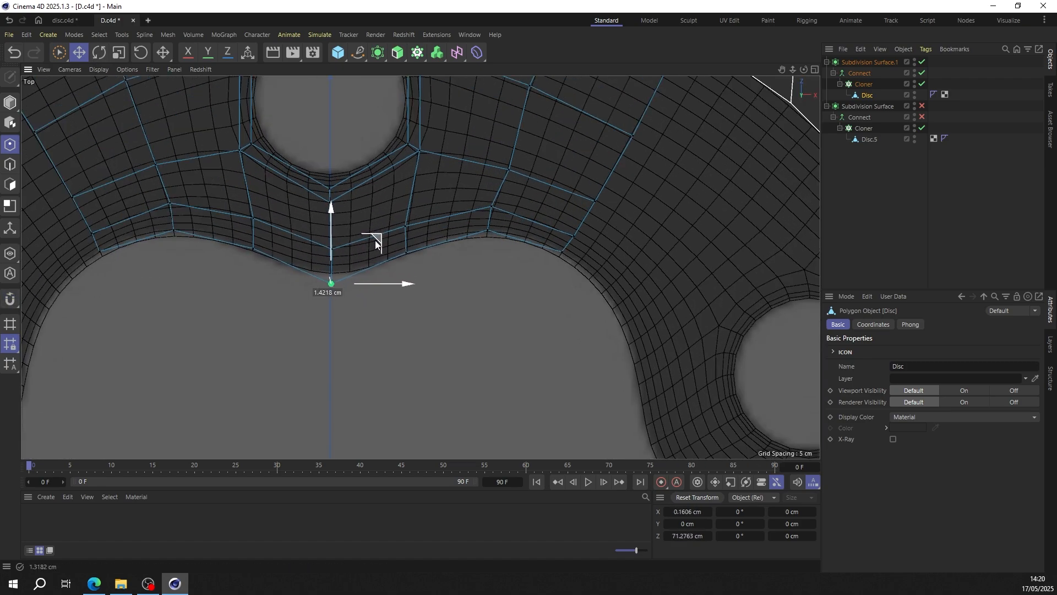
pyautogui.click(173, 229)
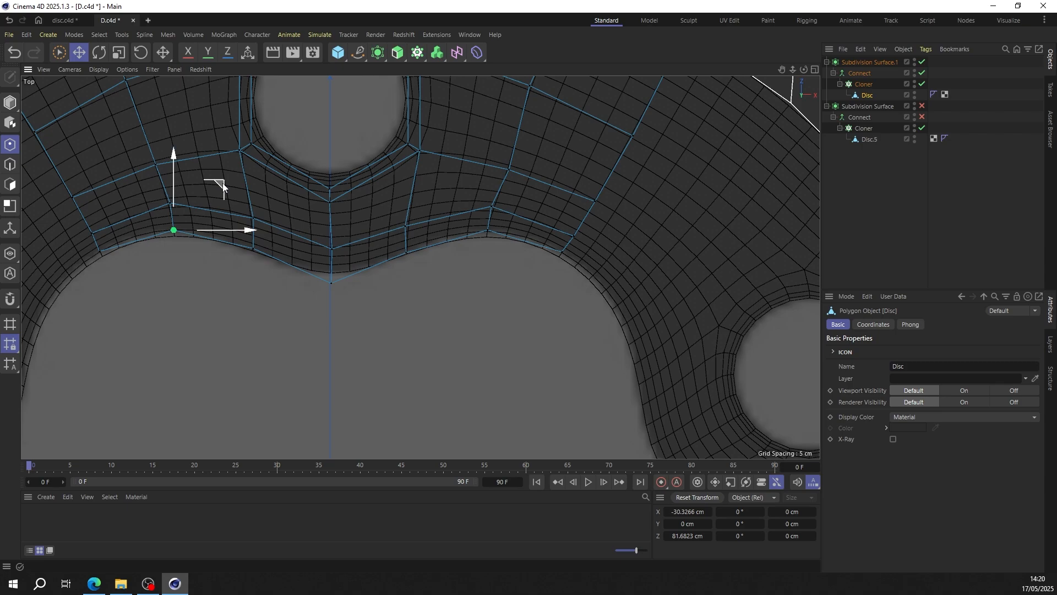
pyautogui.moveTo(222, 190); pyautogui.dragTo(222, 185)
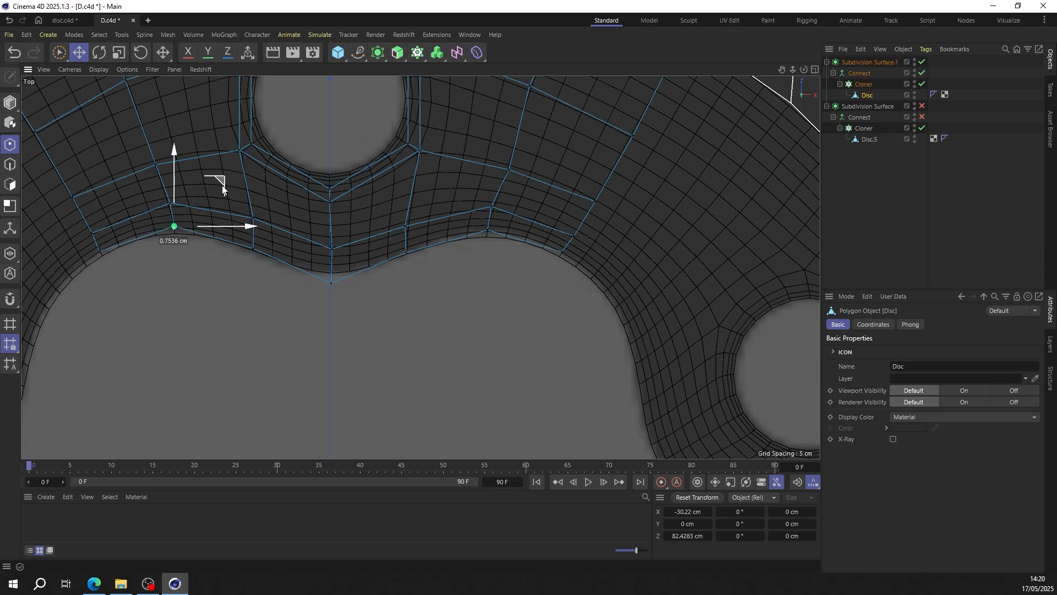
pyautogui.click(489, 232)
pyautogui.moveTo(532, 190); pyautogui.dragTo(532, 183)
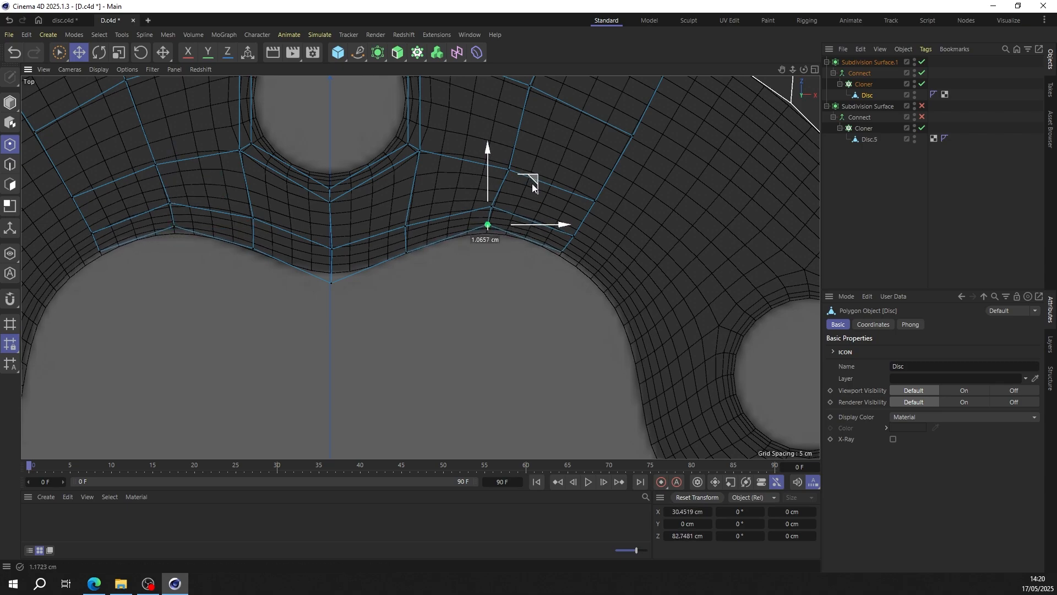
# Step: Examine the hub and the surrounding disc in the perspective view with Gouraud Shading (Lines)
pyautogui.scroll(-3, 433, 258)
pyautogui.middleClick(431, 265)
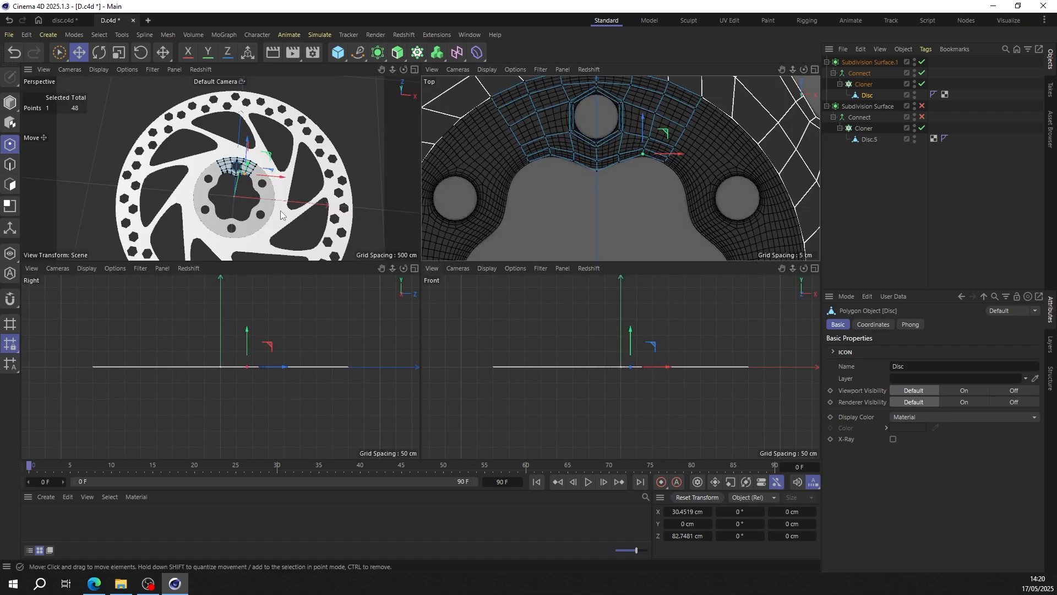
pyautogui.middleClick(281, 211)
pyautogui.click(10, 103)
pyautogui.click(103, 133)
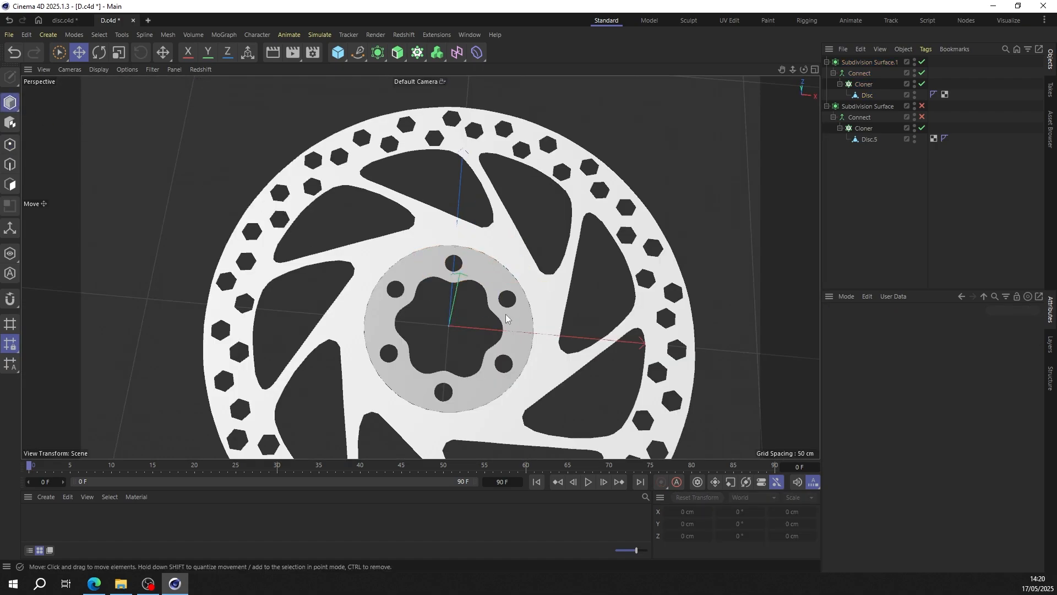
pyautogui.scroll(4, 504, 311)
pyautogui.keyDown('alt'); pyautogui.moveTo(504, 309); pyautogui.dragTo(442, 220); pyautogui.keyUp('alt')
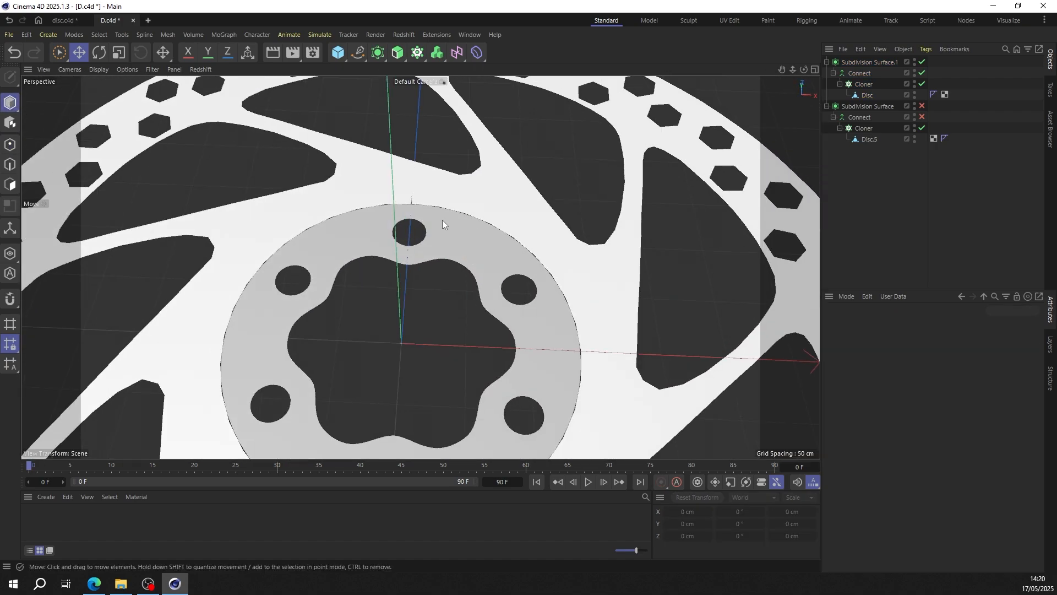
pyautogui.click(99, 69)
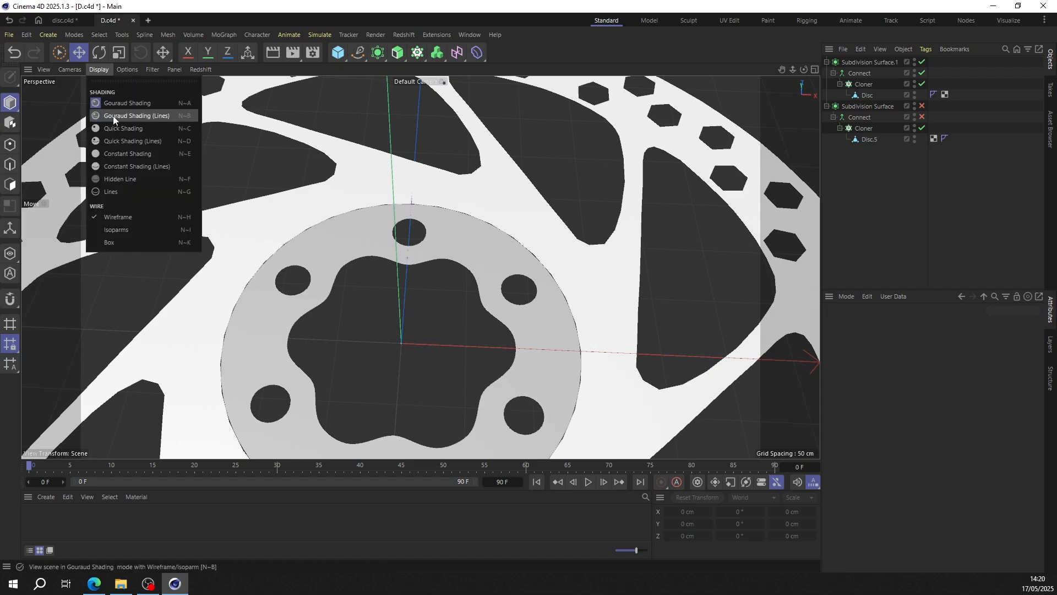
pyautogui.click(137, 118)
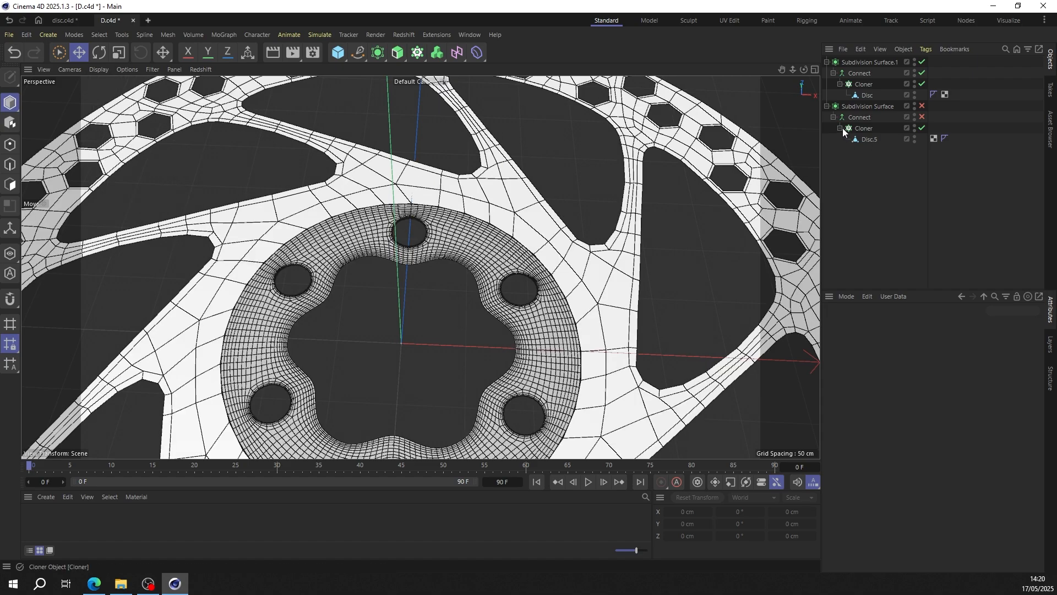
# Step: Take both Cloners out of their hierarchies and delete the leftover Subdivision Surface and Connect objects
pyautogui.moveTo(859, 129); pyautogui.dragTo(843, 191)
pyautogui.click(840, 84)
pyautogui.moveTo(859, 85); pyautogui.dragTo(859, 180)
pyautogui.click(849, 84)
pyautogui.keyDown('shift'); pyautogui.click(854, 63); pyautogui.keyUp('shift')
pyautogui.press('Delete')
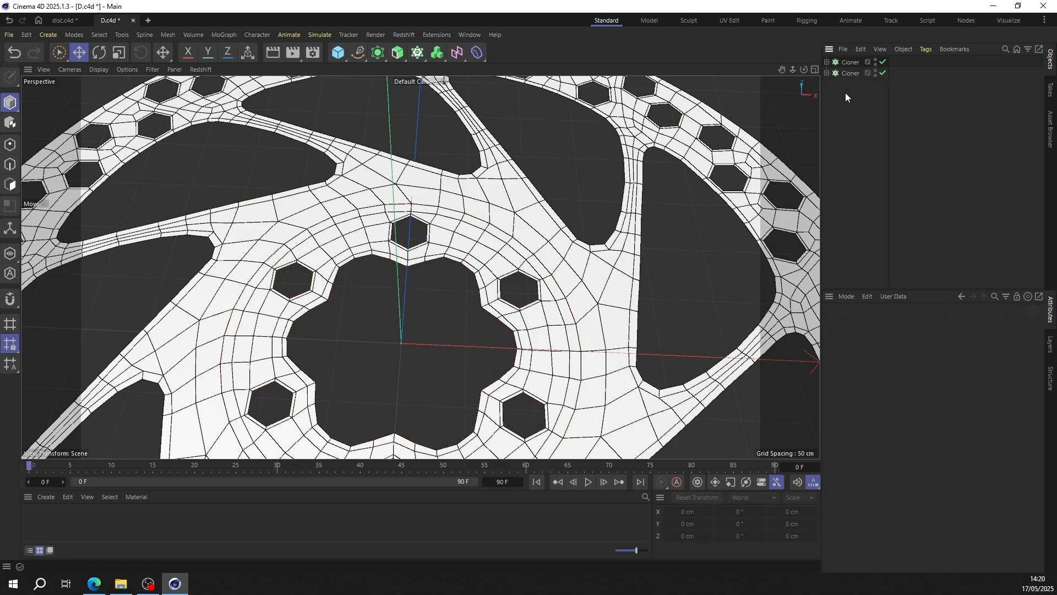
# Step: Combine both Cloners under one Connect object and put it inside a single Subdivision Surface
pyautogui.moveTo(840, 93); pyautogui.dragTo(852, 59)
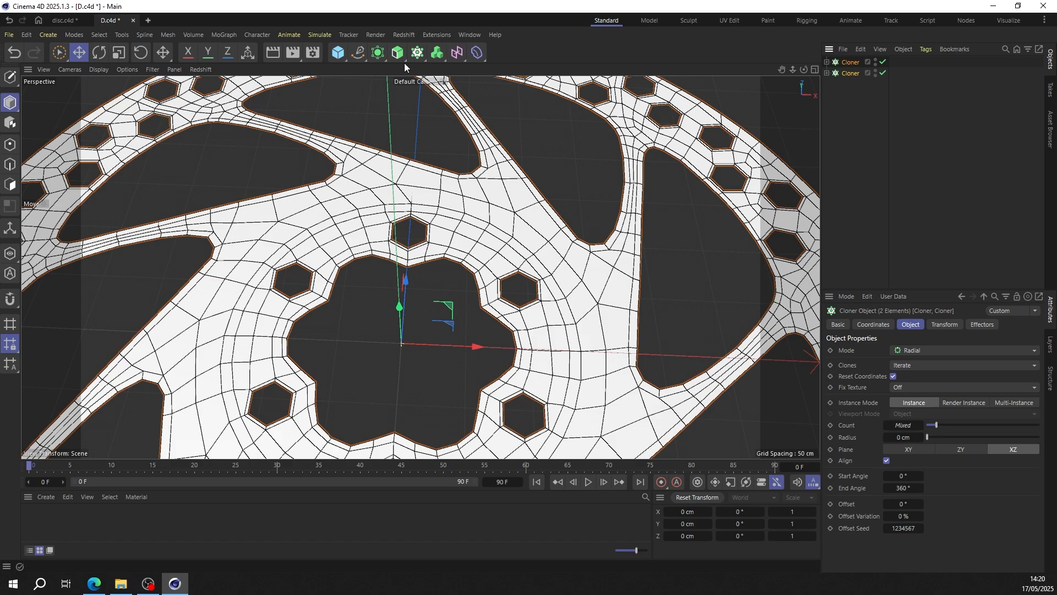
pyautogui.click(378, 53)
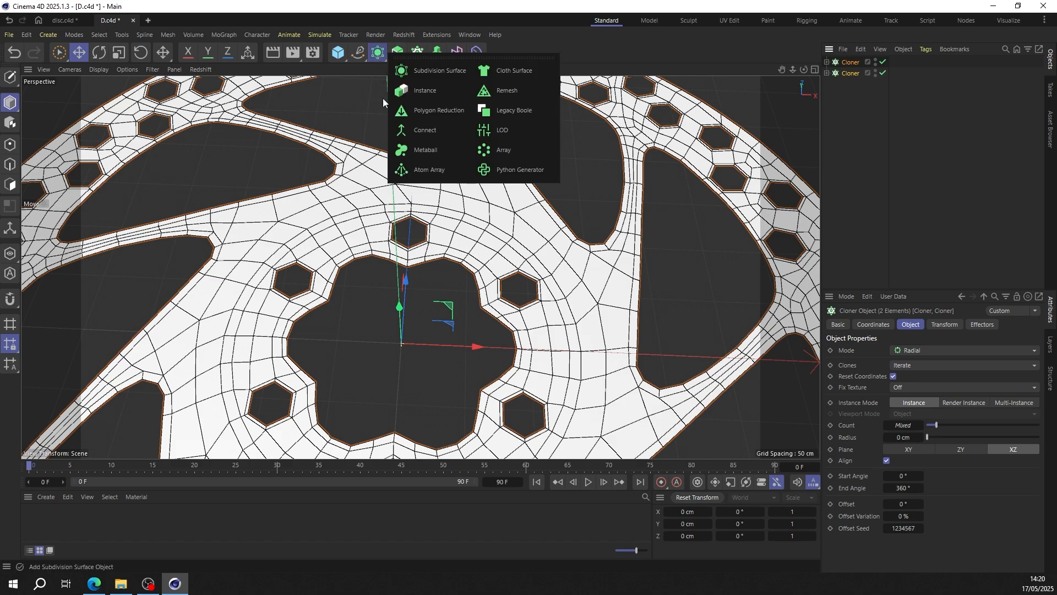
pyautogui.click(420, 132)
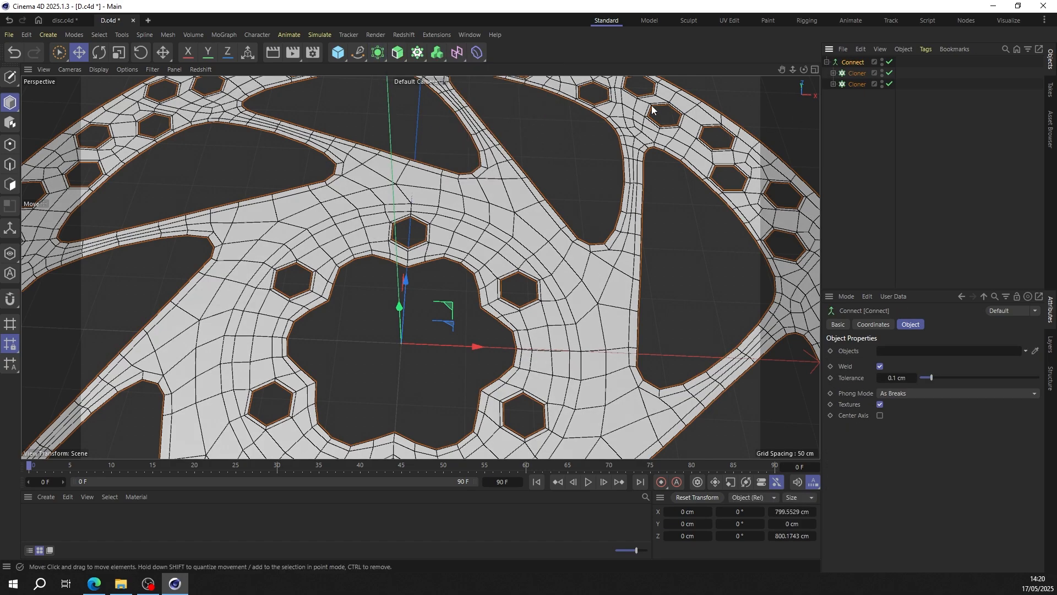
pyautogui.keyDown('alt'); pyautogui.click(378, 56); pyautogui.keyUp('alt')
# Step: Inspect the smoothed disc around the bolt holes and spokes in Gouraud Shading, both without and with lines
pyautogui.scroll(4, 477, 238)
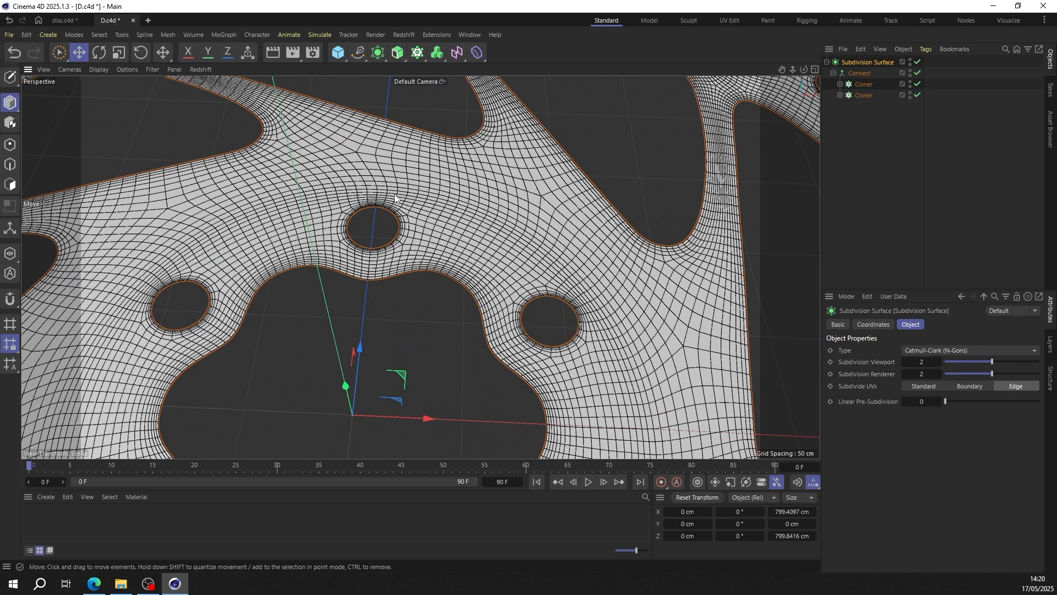
pyautogui.keyDown('alt'); pyautogui.moveTo(412, 183); pyautogui.dragTo(427, 202); pyautogui.keyUp('alt')
pyautogui.click(98, 69)
pyautogui.click(111, 93)
pyautogui.scroll(-6, 390, 240)
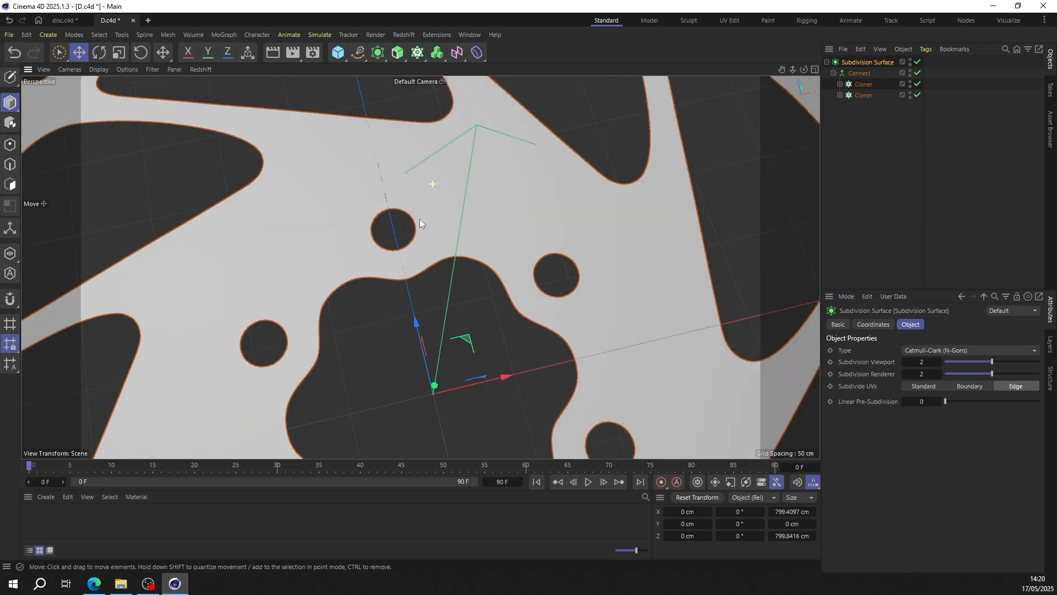
pyautogui.keyDown('alt'); pyautogui.moveTo(390, 241); pyautogui.dragTo(390, 183); pyautogui.keyUp('alt')
pyautogui.click(108, 70)
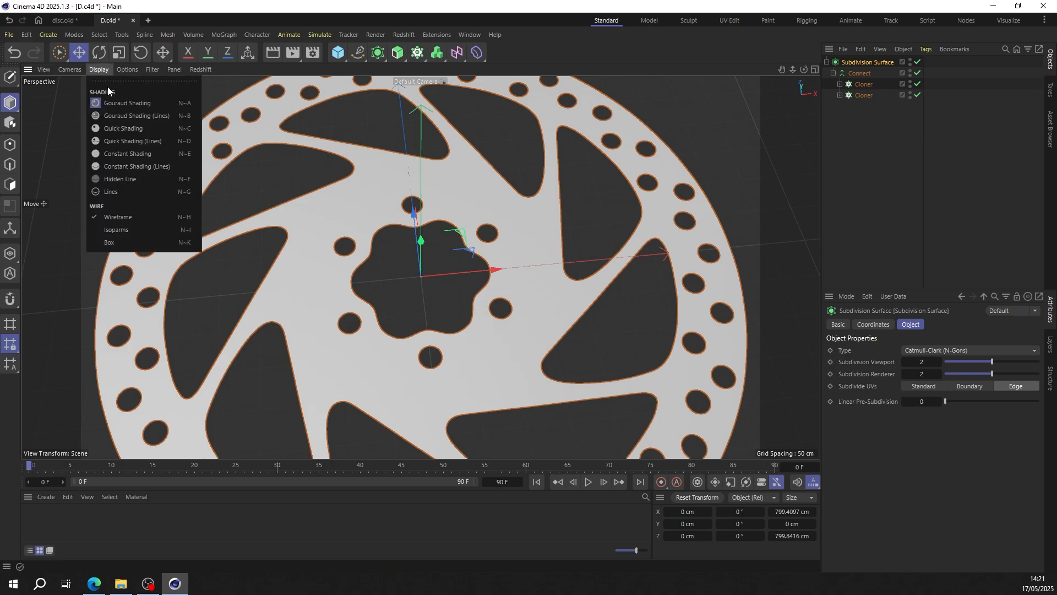
pyautogui.click(118, 115)
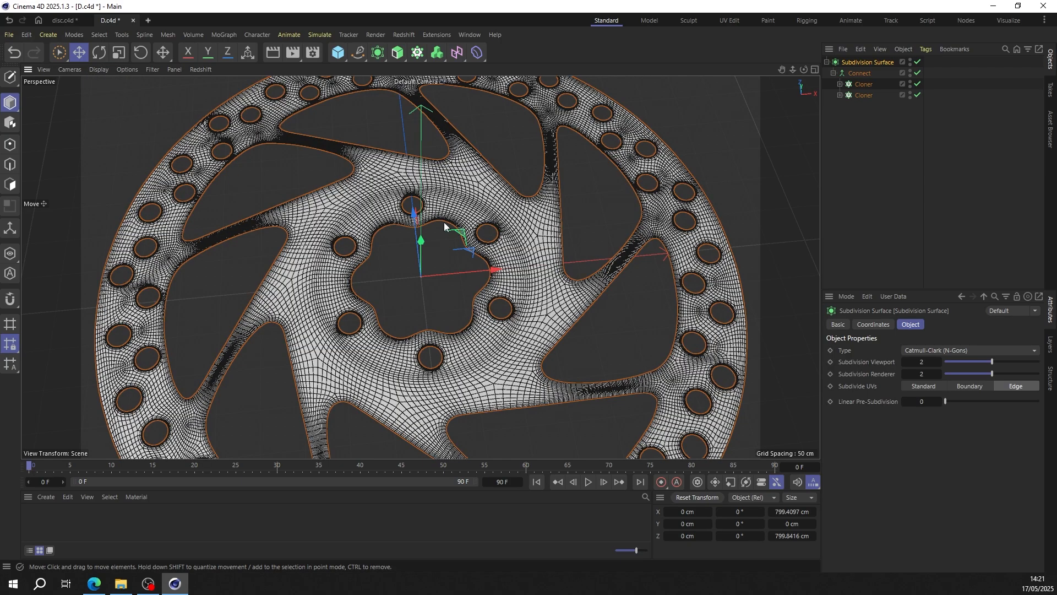
# Step: Disable the Subdivision Surface and select the Connect object that holds both Cloners
pyautogui.click(917, 62)
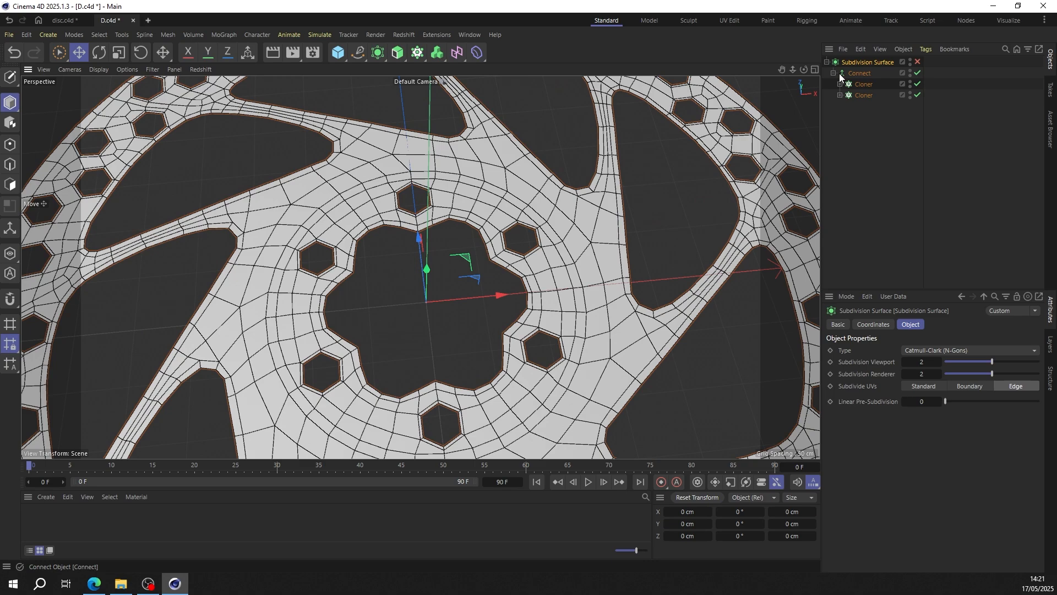
pyautogui.click(833, 74)
pyautogui.scroll(2, 423, 215)
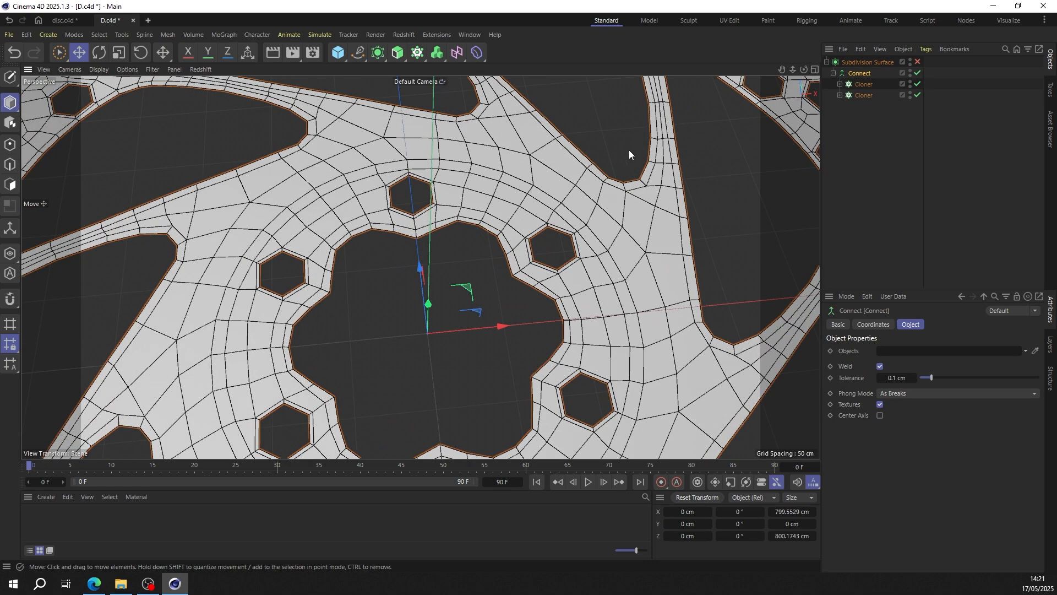
# Step: Wrap the Connect object in a Thicken generator with a thickness of 15 cm and 2 subdivisions
pyautogui.click(50, 35)
pyautogui.moveTo(114, 119)
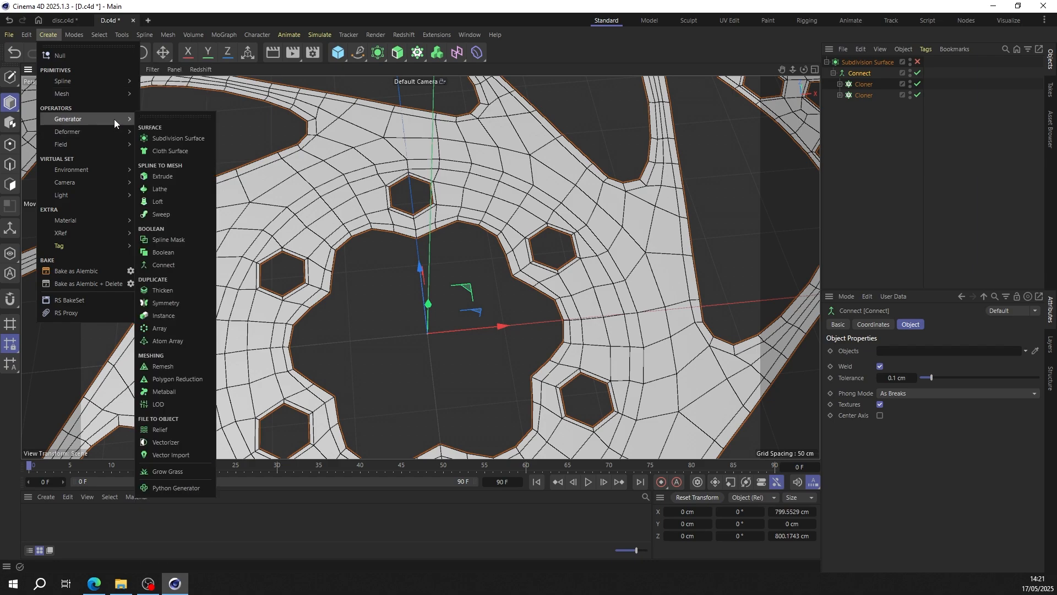
pyautogui.click(169, 291)
pyautogui.keyDown('alt'); pyautogui.moveTo(540, 238); pyautogui.dragTo(630, 202); pyautogui.keyUp('alt')
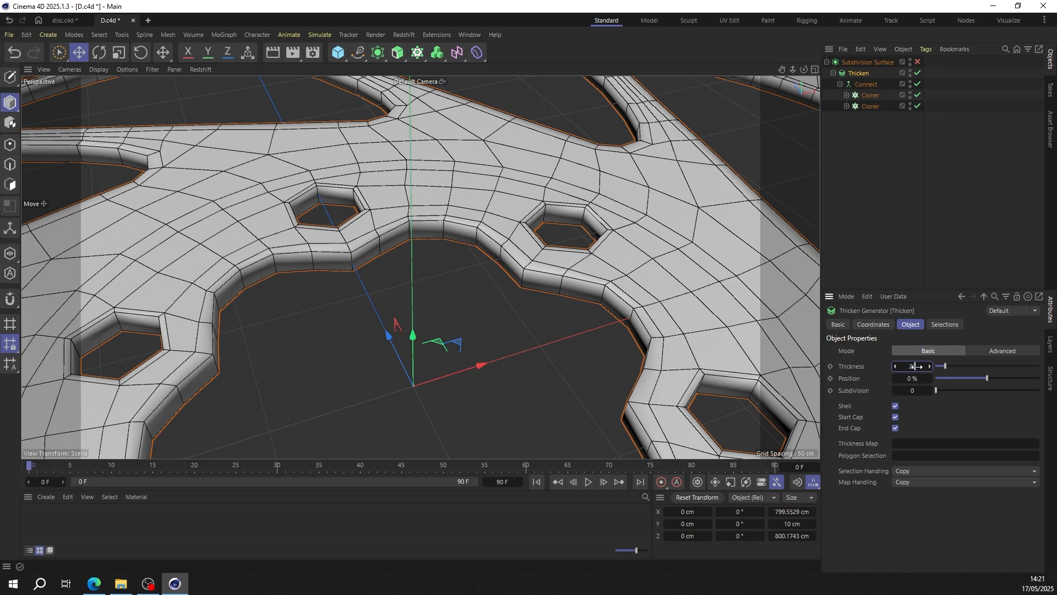
pyautogui.moveTo(913, 366); pyautogui.dragTo(915, 366)
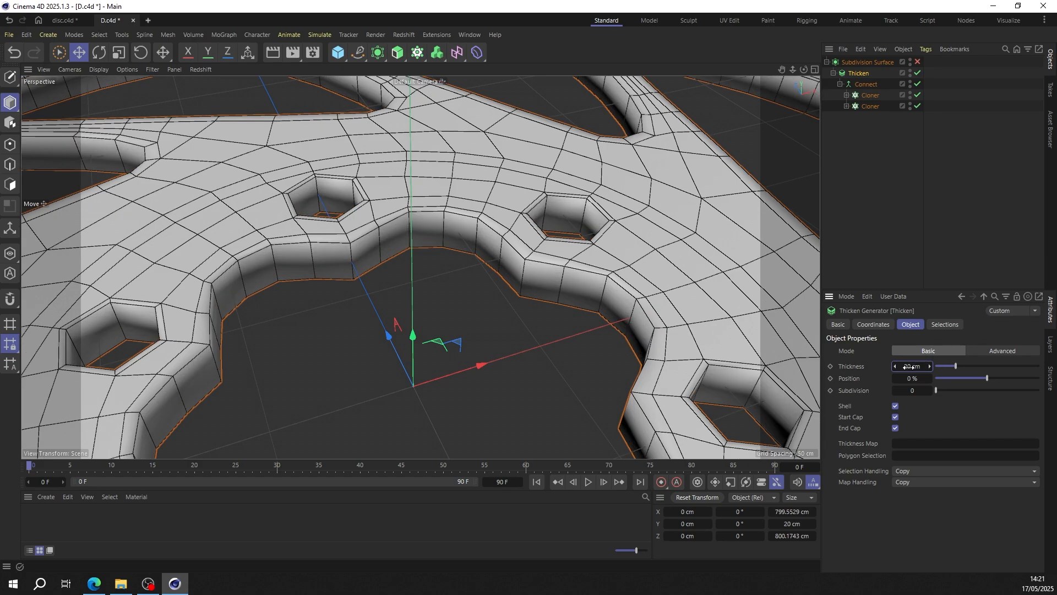
pyautogui.moveTo(911, 367); pyautogui.dragTo(956, 391)
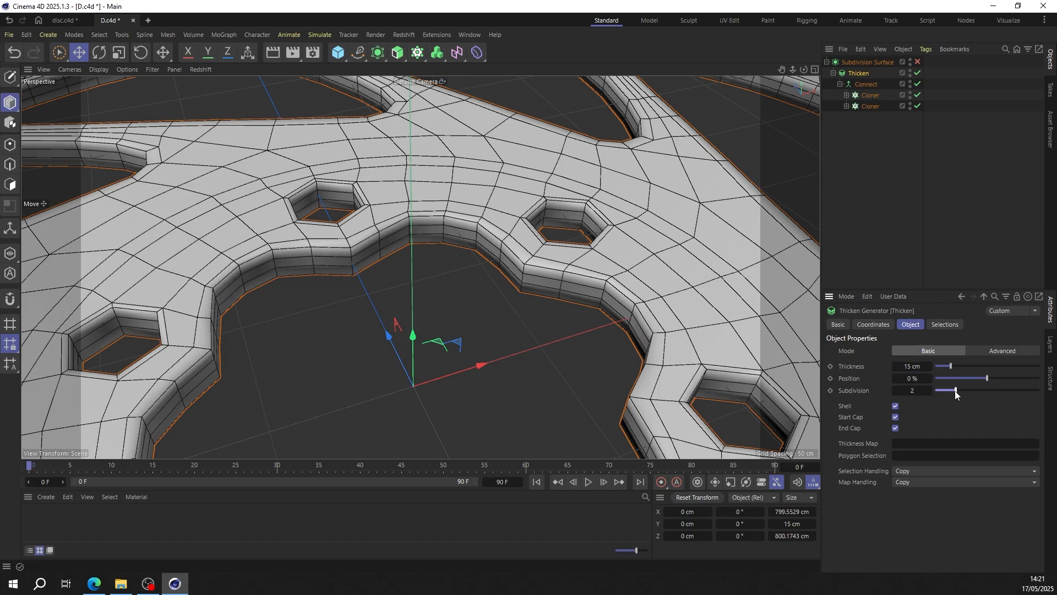
# Step: Enable the Subdivision Surface again and switch the viewport's line display from wireframe to isoparms
pyautogui.click(917, 62)
pyautogui.keyDown('alt'); pyautogui.moveTo(440, 212); pyautogui.dragTo(436, 237); pyautogui.keyUp('alt')
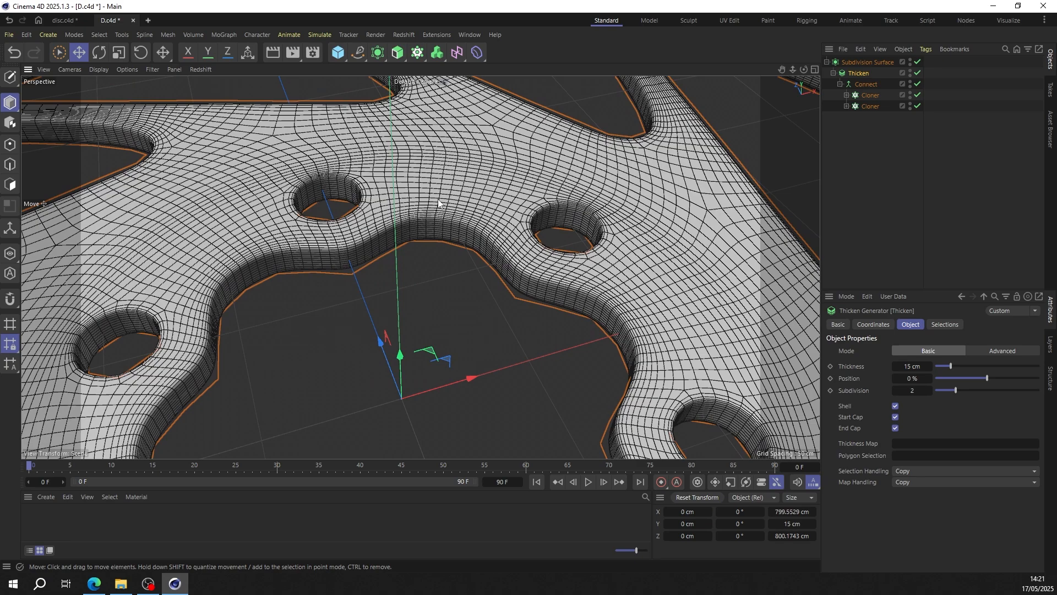
pyautogui.keyDown('alt'); pyautogui.moveTo(337, 179); pyautogui.dragTo(259, 176); pyautogui.keyUp('alt')
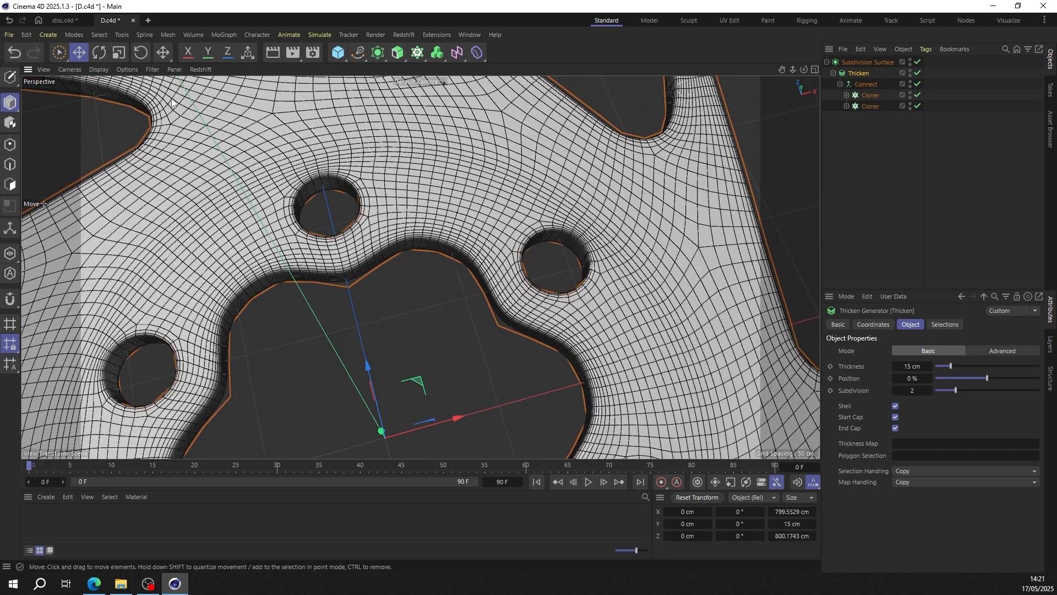
pyautogui.click(99, 69)
pyautogui.click(122, 230)
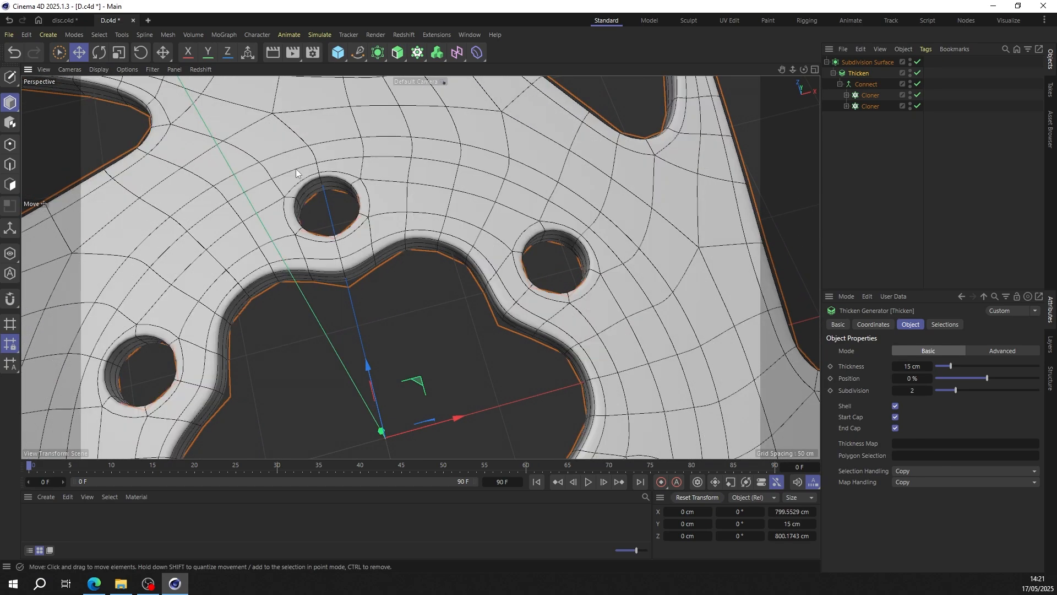
# Step: Filter the viewport to show only geometry, deselect everything and view the whole thickened disc at an angle
pyautogui.click(152, 70)
pyautogui.click(195, 107)
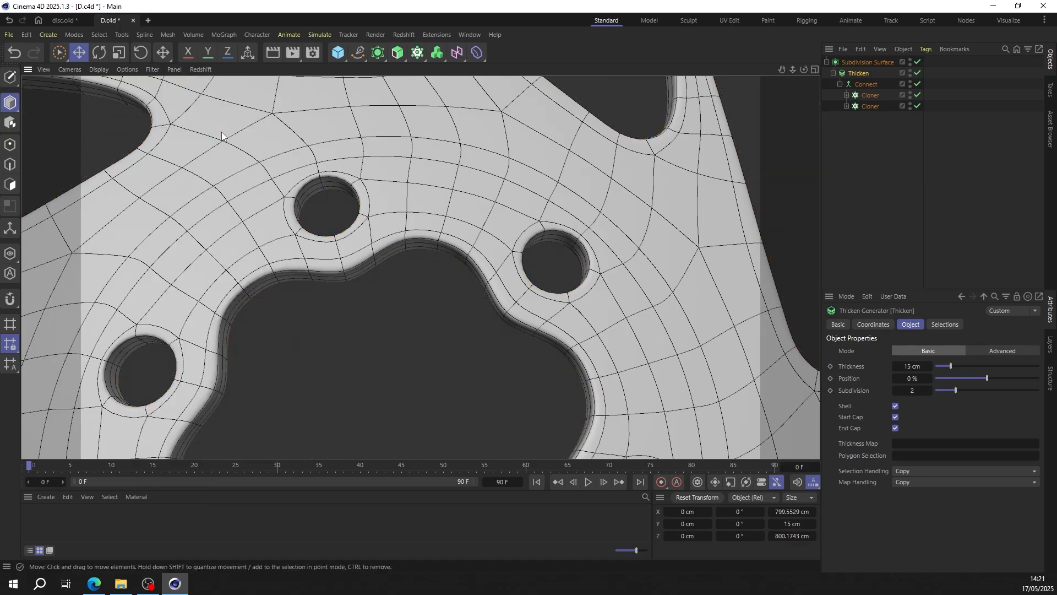
pyautogui.scroll(-5, 379, 263)
pyautogui.keyDown('alt'); pyautogui.moveTo(380, 268); pyautogui.dragTo(490, 270); pyautogui.keyUp('alt')
pyautogui.click(557, 207)
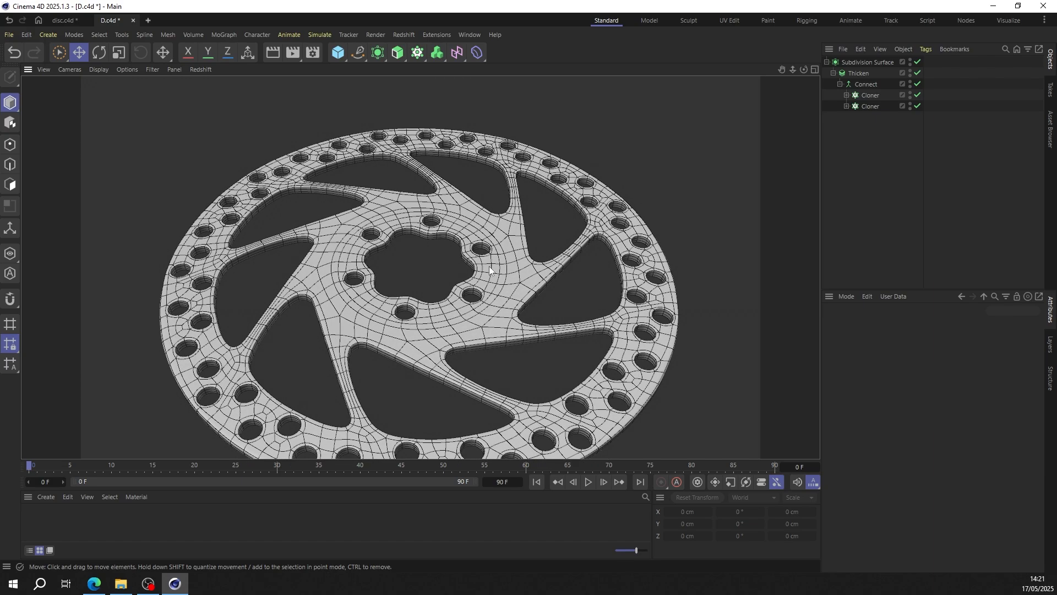